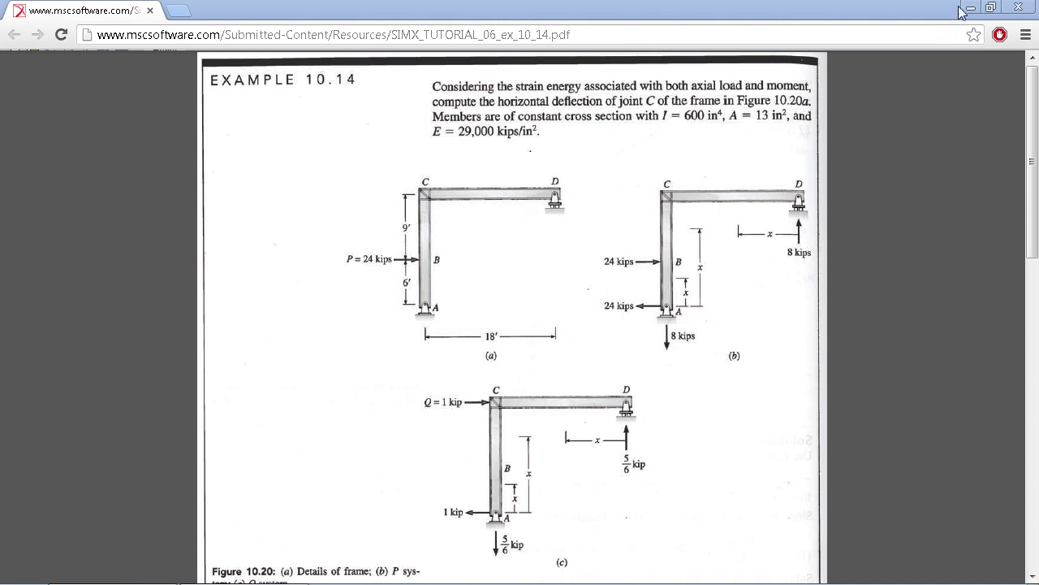
Step: Create the database prob1014.db in the prob_10_14 folder and accept the default model preferences
key(alt+Tab)
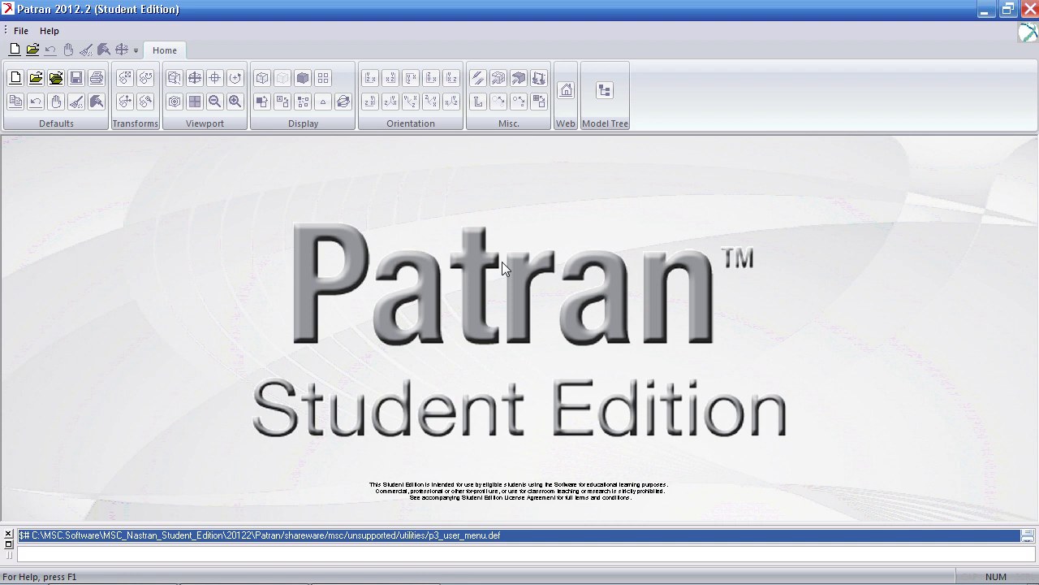
click(500, 272)
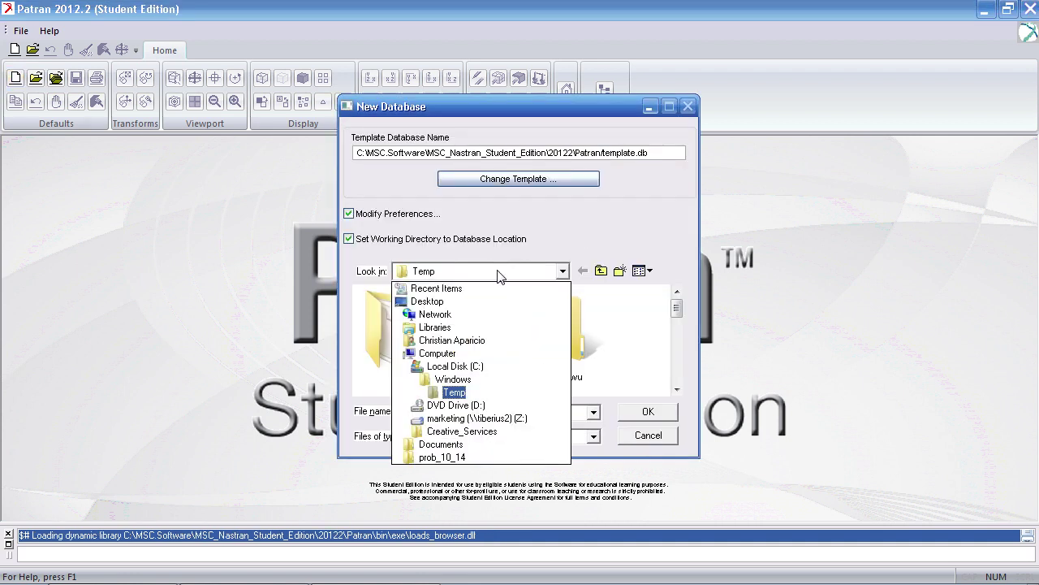
click(445, 456)
click(456, 412)
text(prob1014)
key(Return)
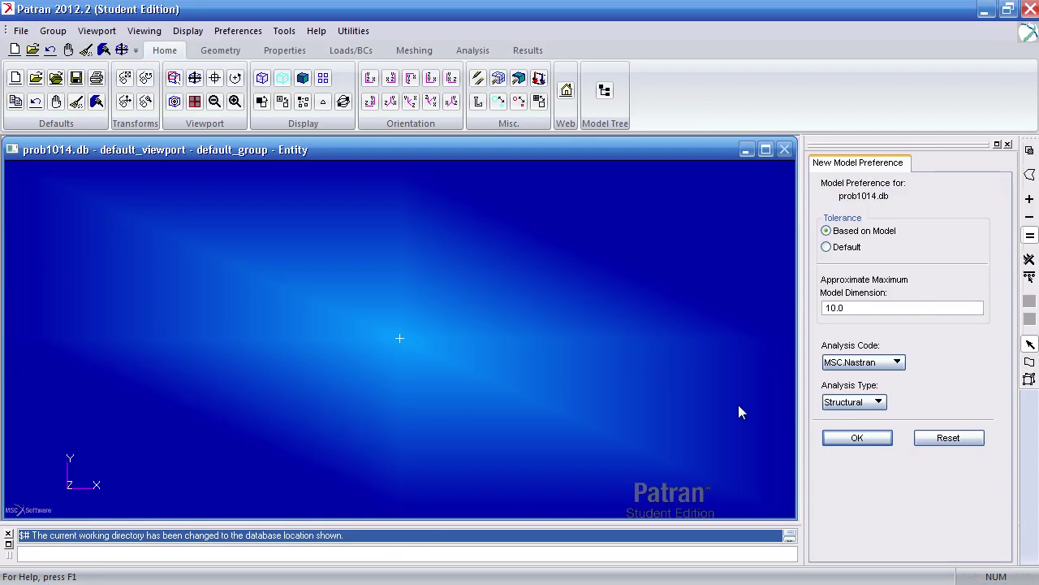
click(857, 437)
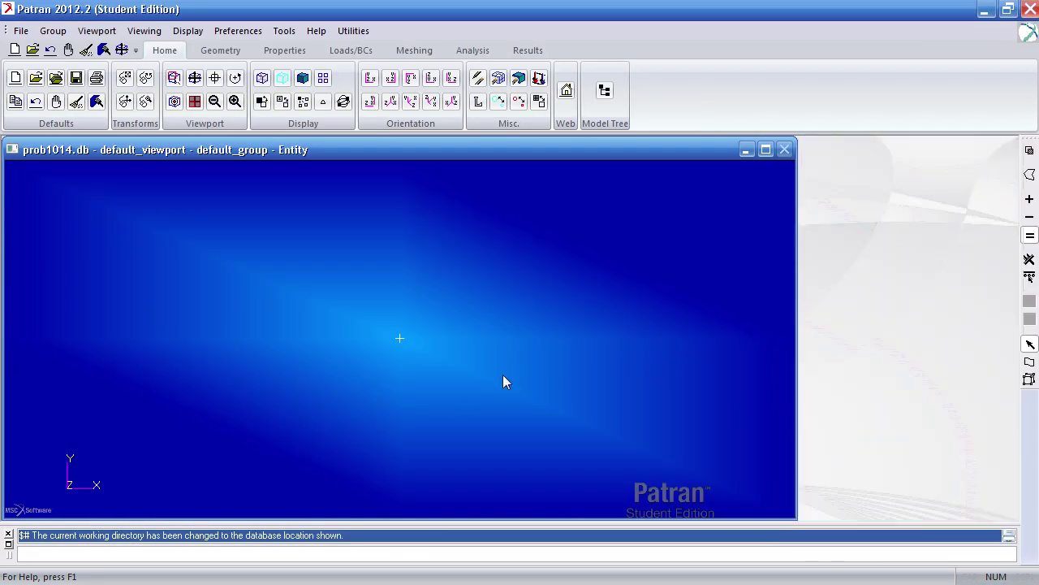
Step: Draw the first vertical column line with LineByXYZ using vector <0 72 0>
click(220, 50)
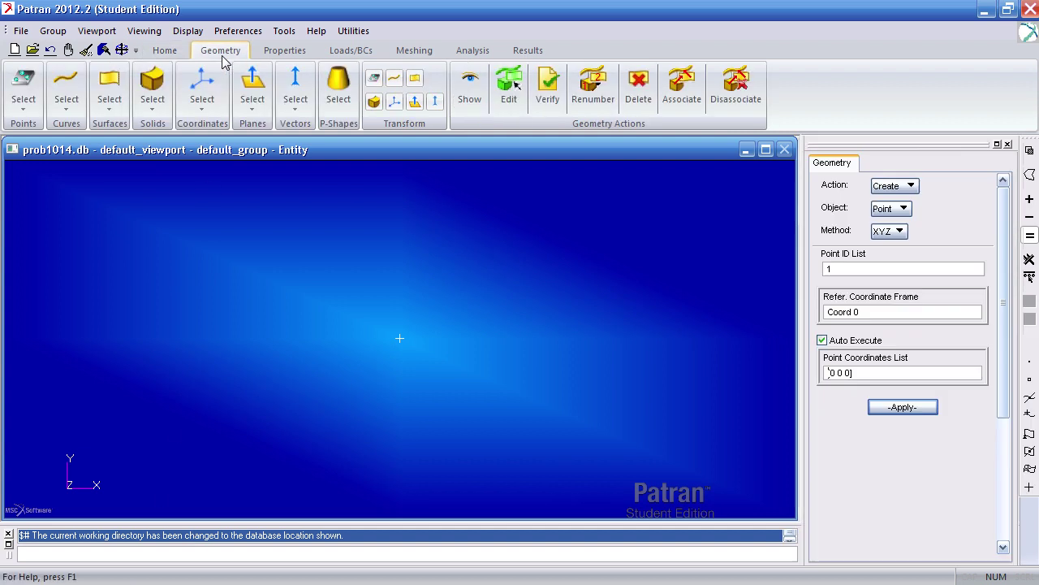
click(75, 114)
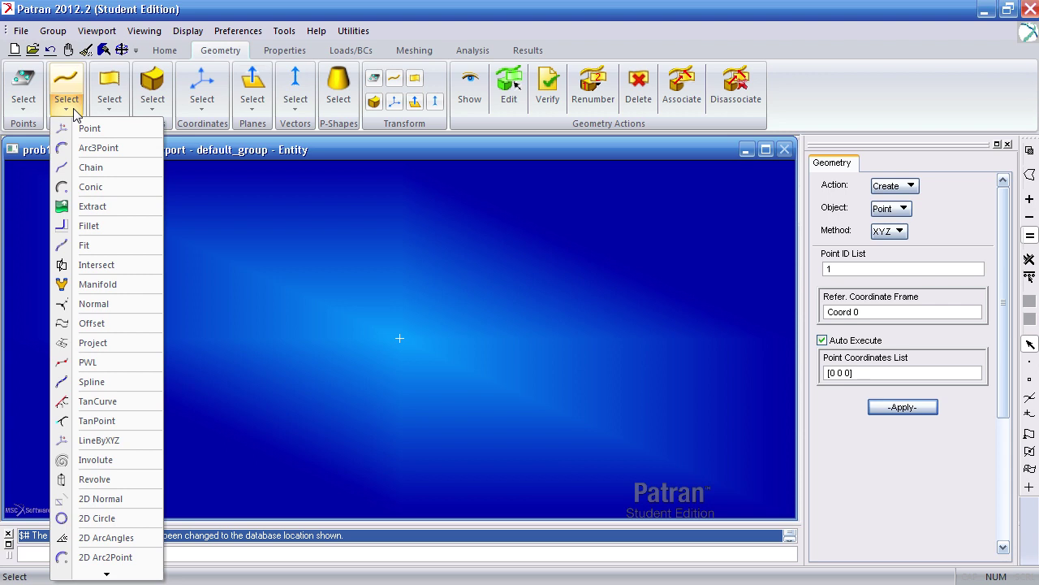
click(99, 441)
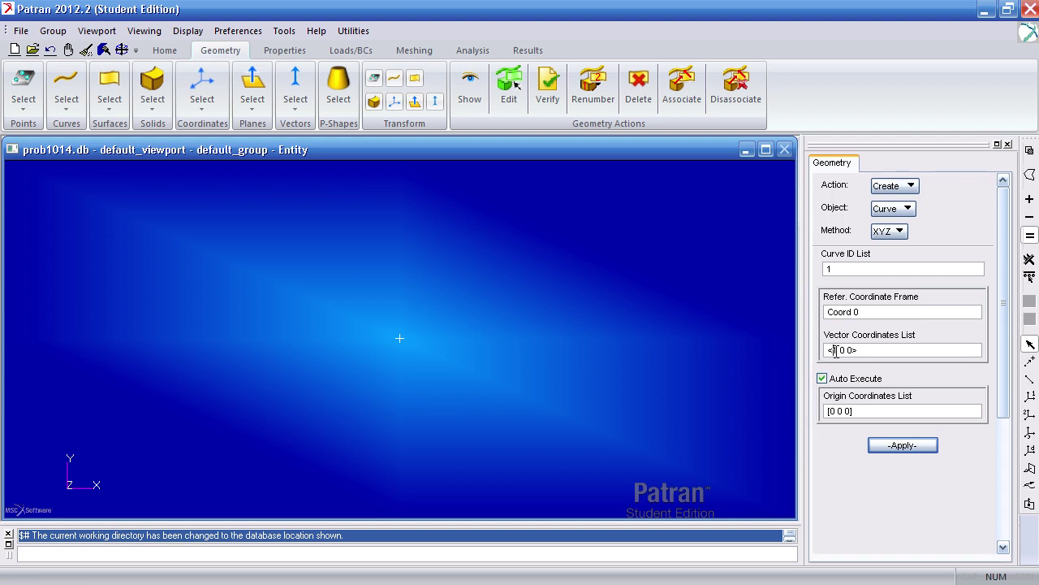
click(866, 410)
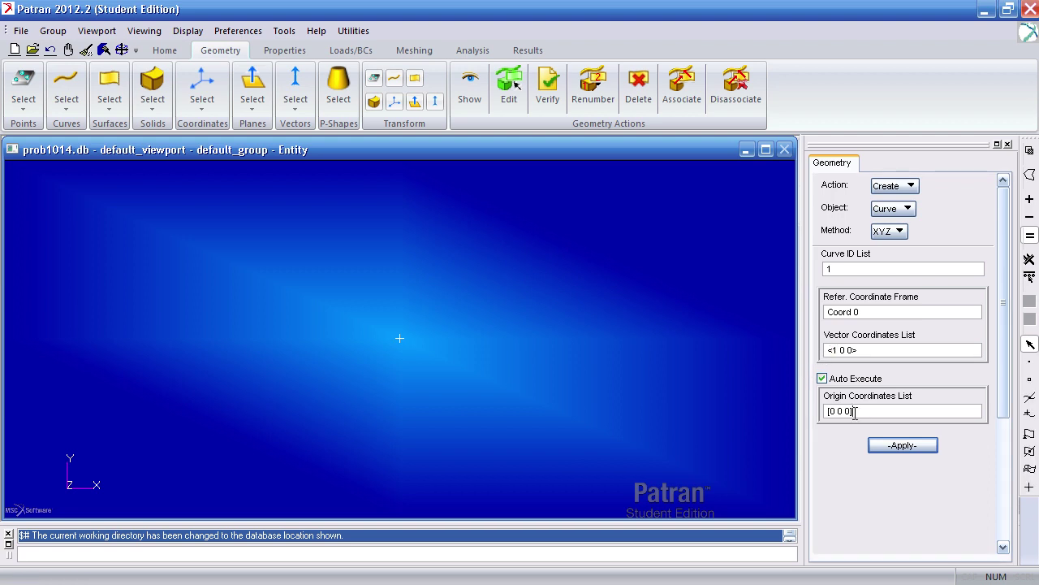
click(834, 350)
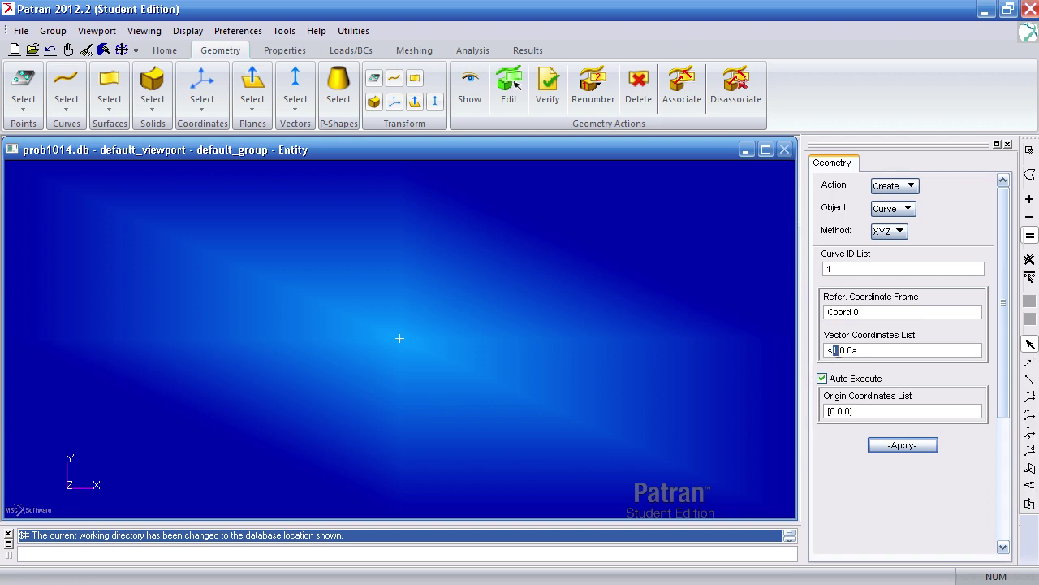
text(72)
key(BackSpace)
key(BackSpace)
text(72)
click(901, 446)
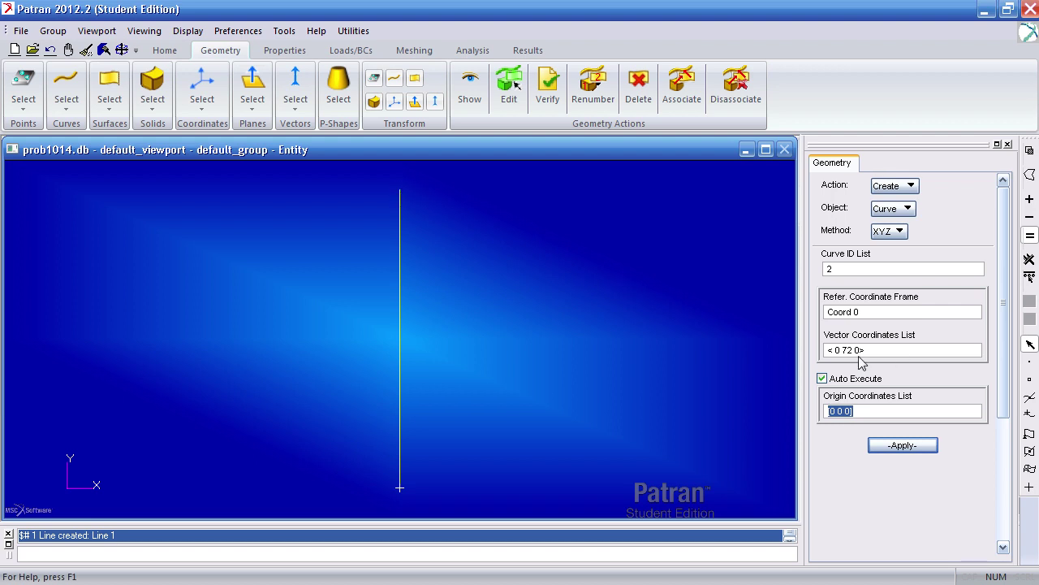
Step: Add a 108-long vertical line starting from the first line's end point
double_click(848, 350)
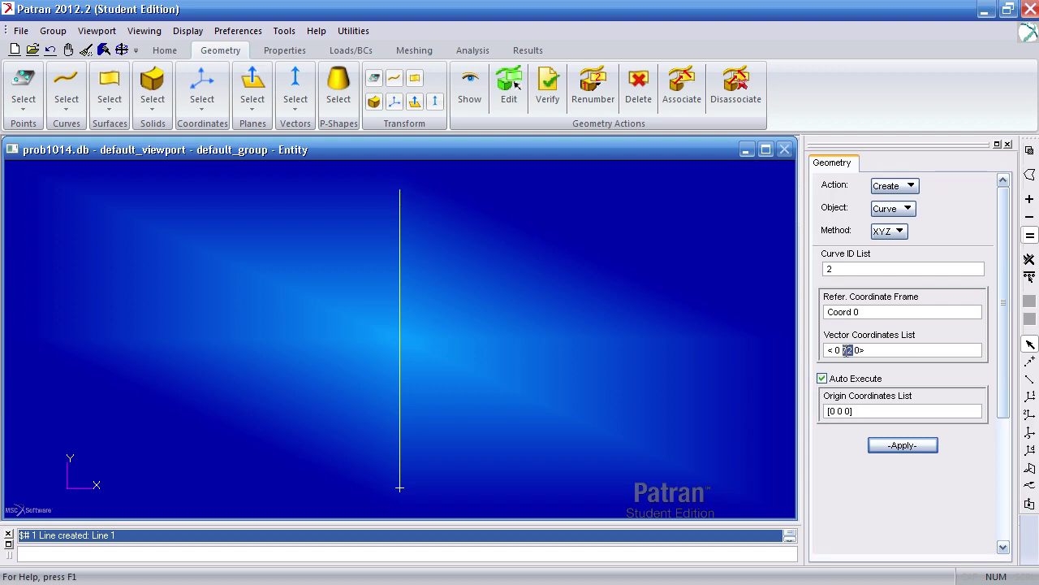
text(108)
click(861, 411)
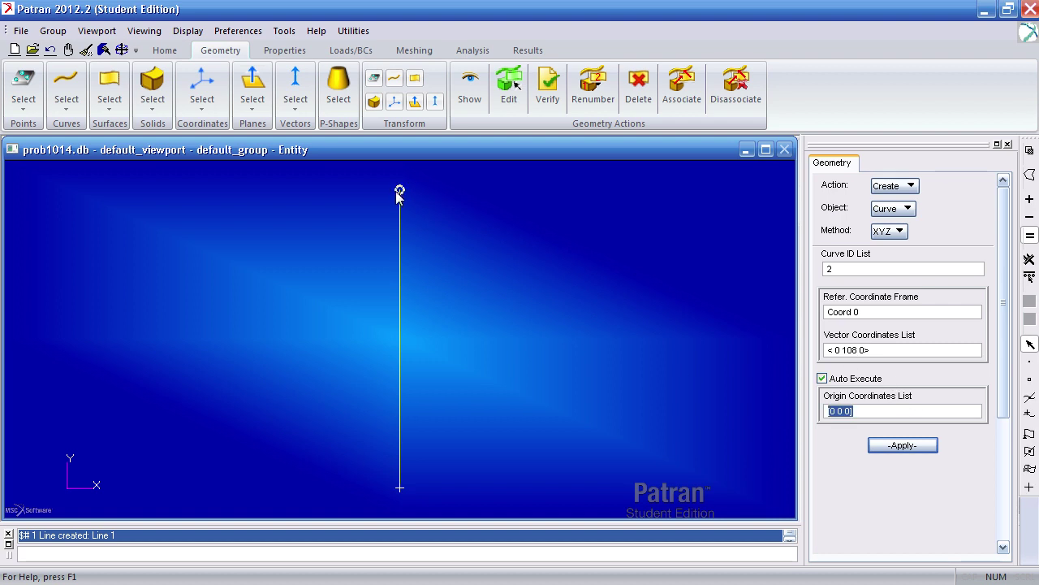
click(396, 191)
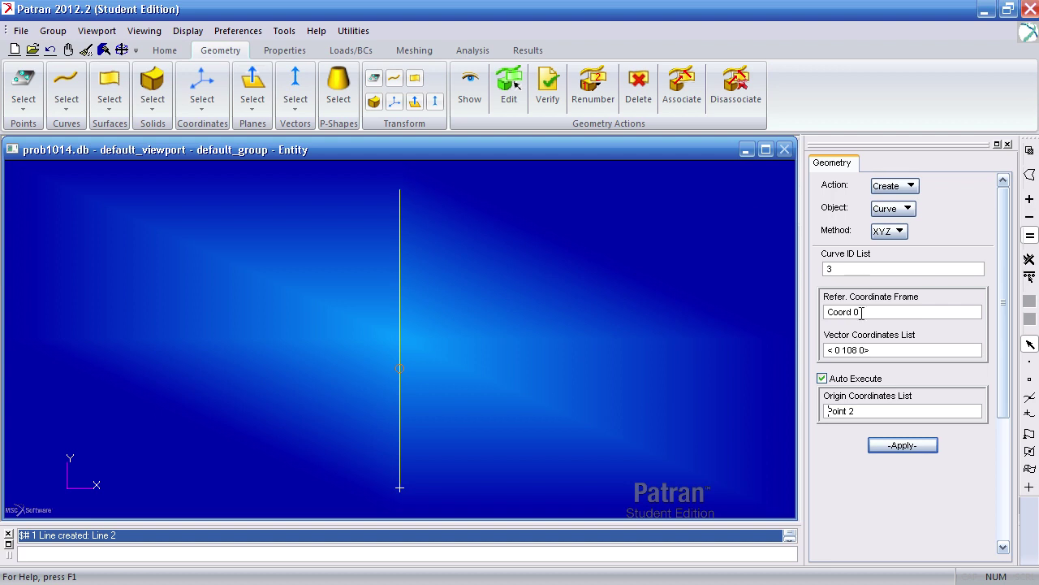
Step: Draw the 216-long horizontal beam from the column top, then show the example PDF
drag(858, 350, 848, 350)
key(BackSpace)
key(BackSpace)
text(216)
key(BackSpace)
key(BackSpace)
key(BackSpace)
key(BackSpace)
key(BackSpace)
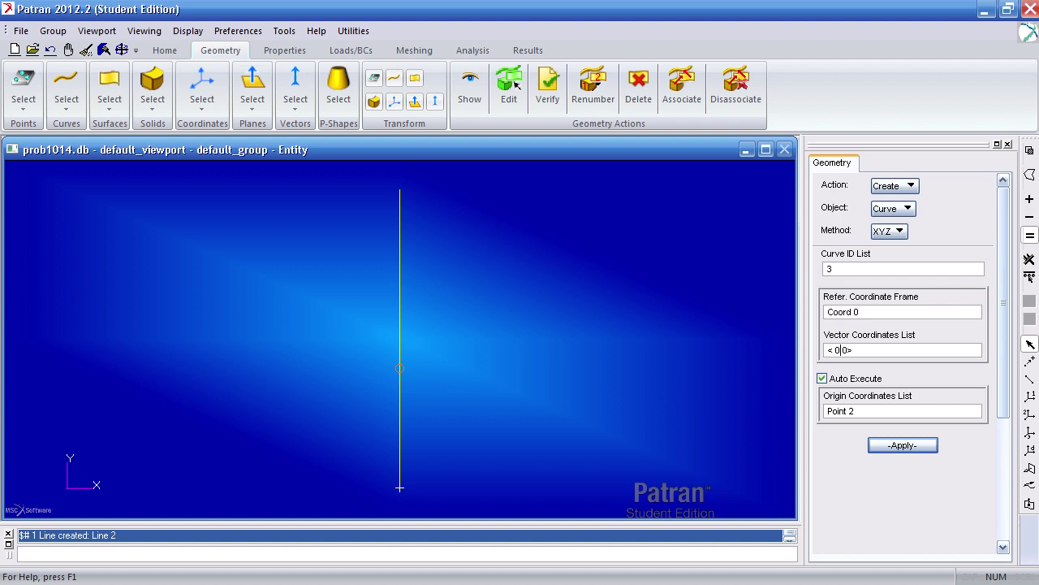
text(216 0)
click(868, 412)
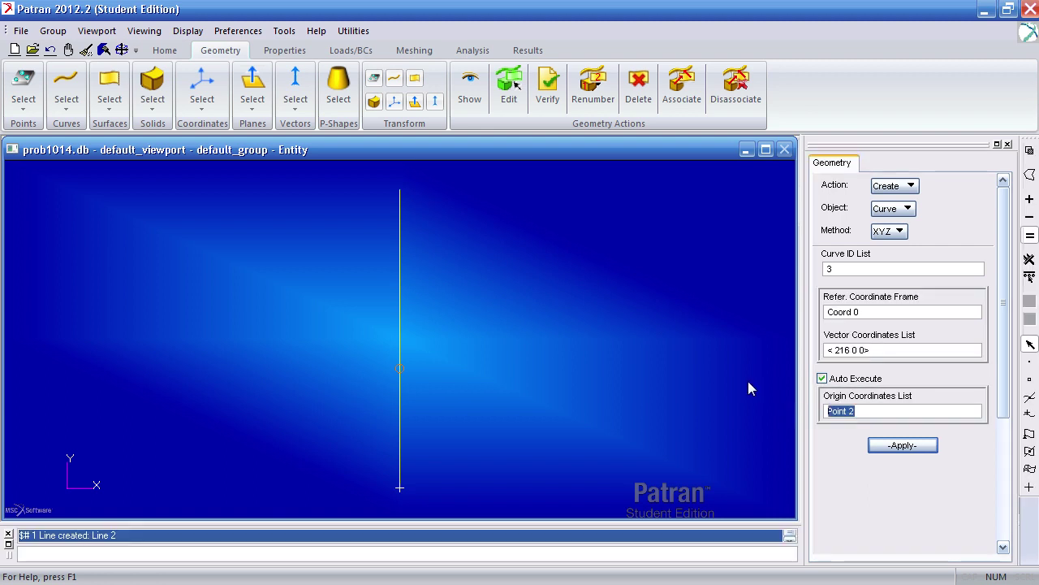
click(399, 190)
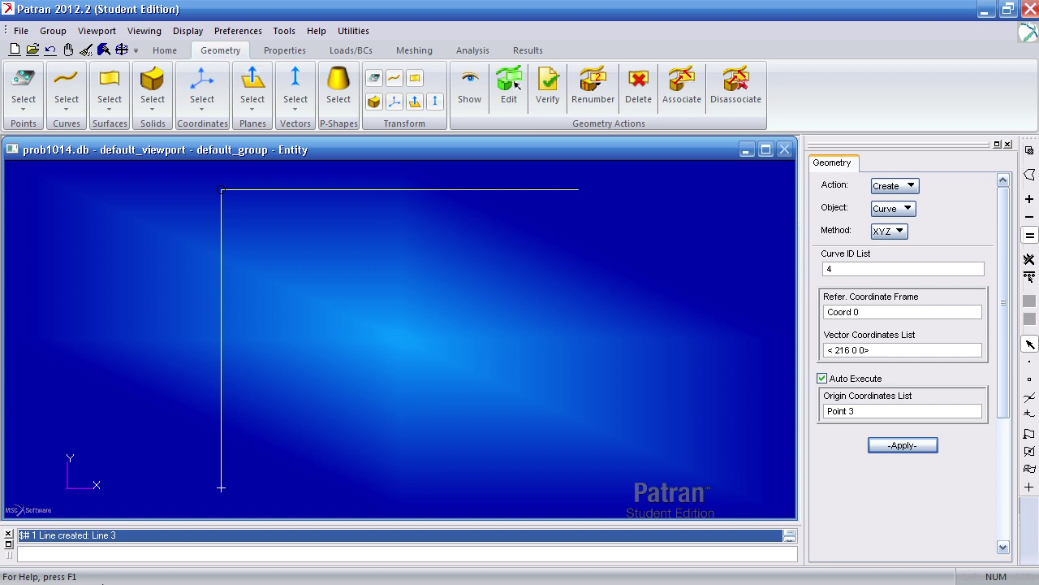
click(982, 9)
click(161, 576)
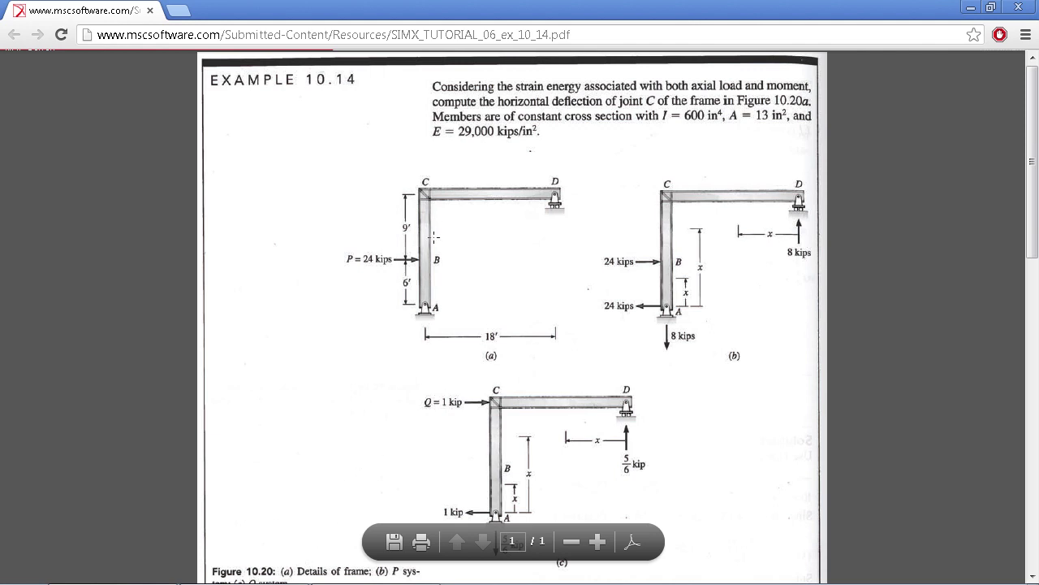
Step: Define I-beam section cross_section: H 16.25, W1/W2 7.82, web .315, flanges t1/t2 .525
click(325, 573)
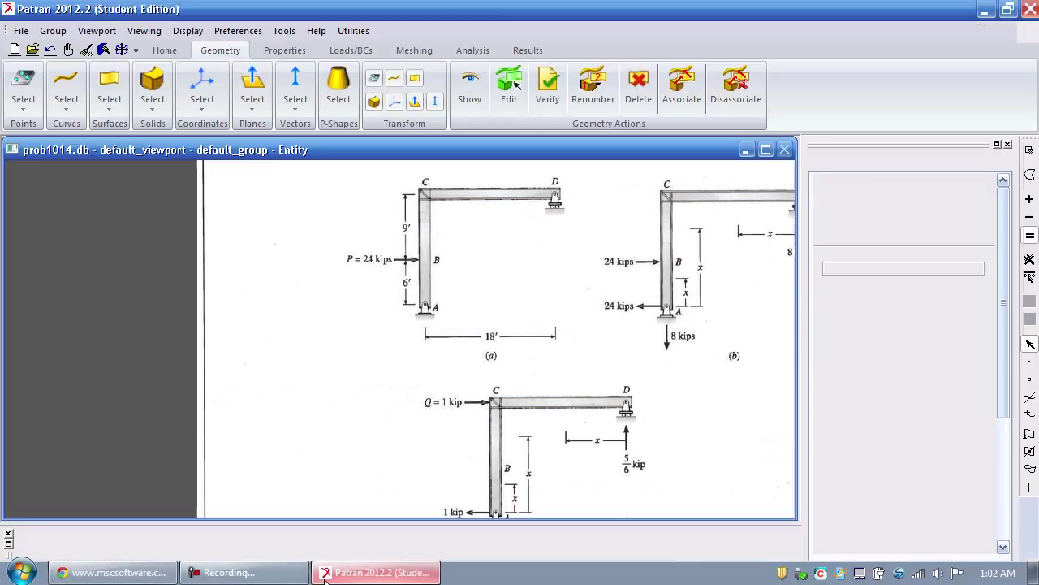
click(284, 31)
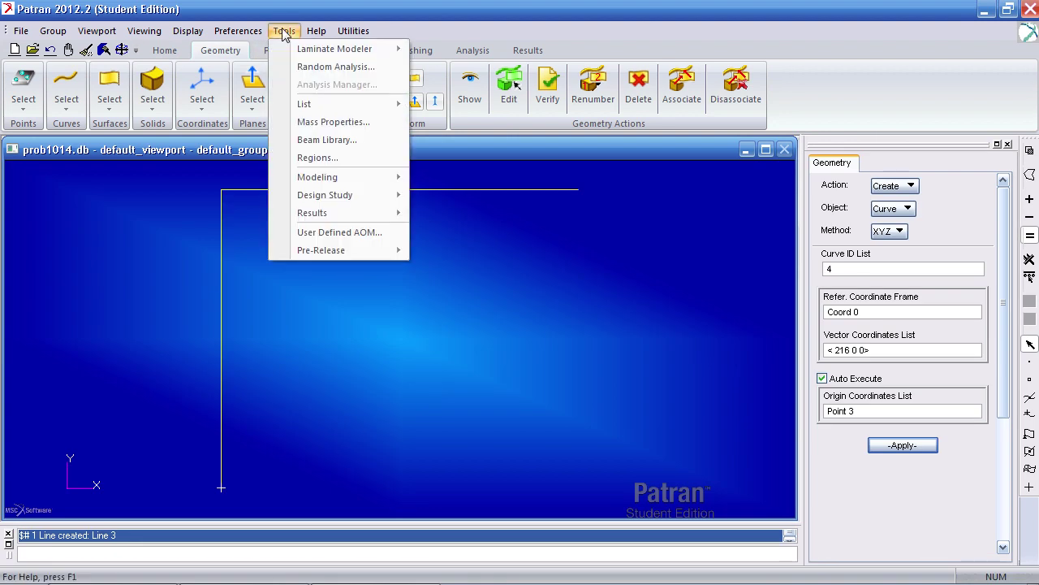
click(325, 139)
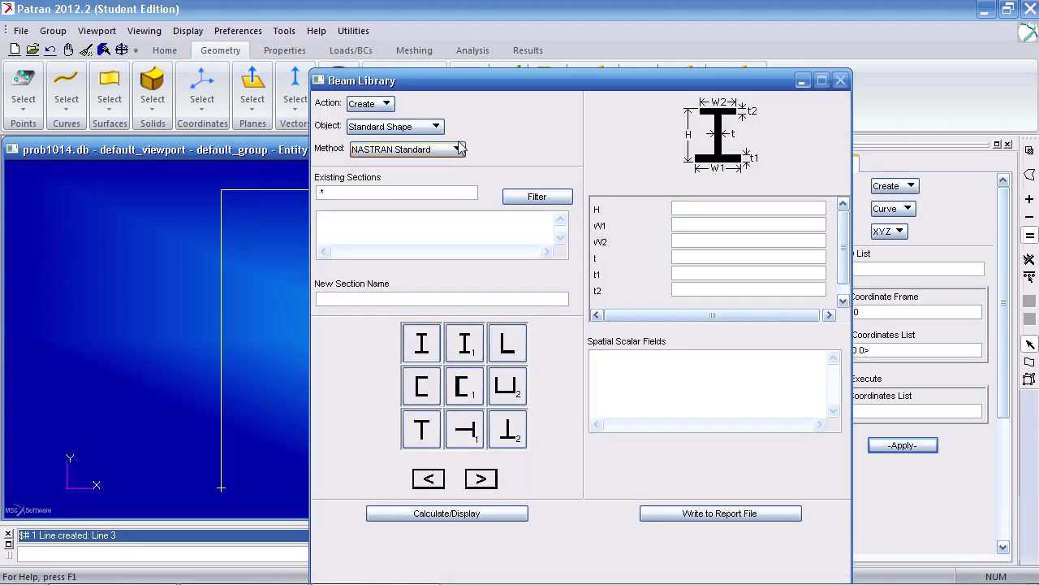
click(381, 296)
click(372, 250)
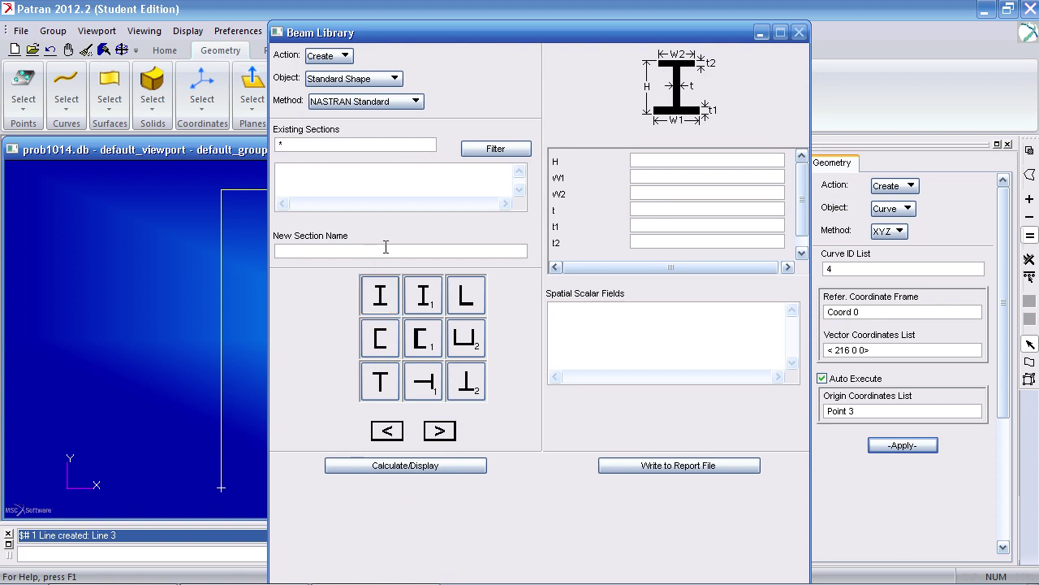
text(cross_section)
text(16.257.827.82)
key(Tab)
text(.315)
text(.525)
key(Tab)
text(.525)
click(614, 313)
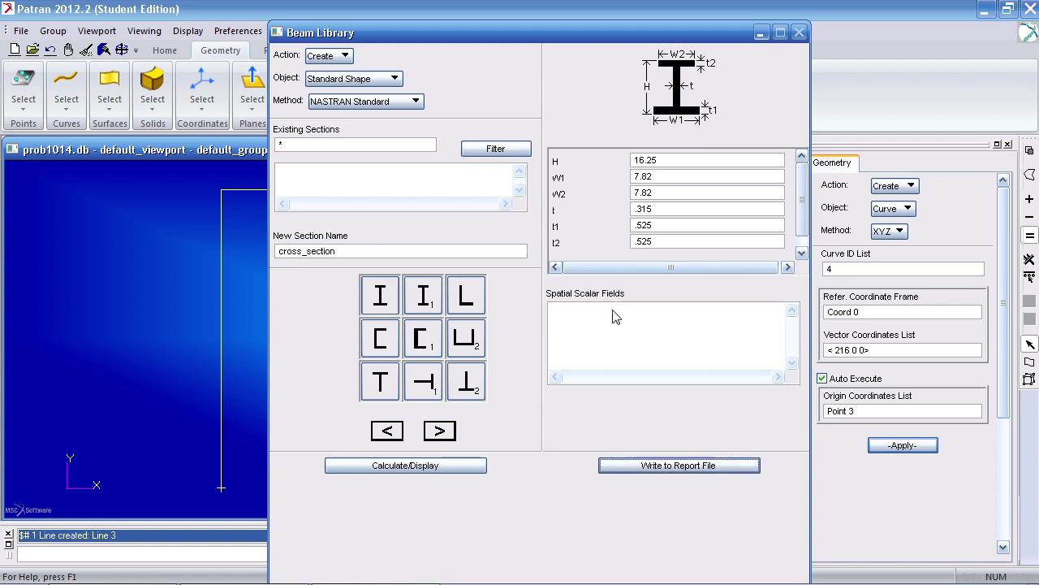
key(Return)
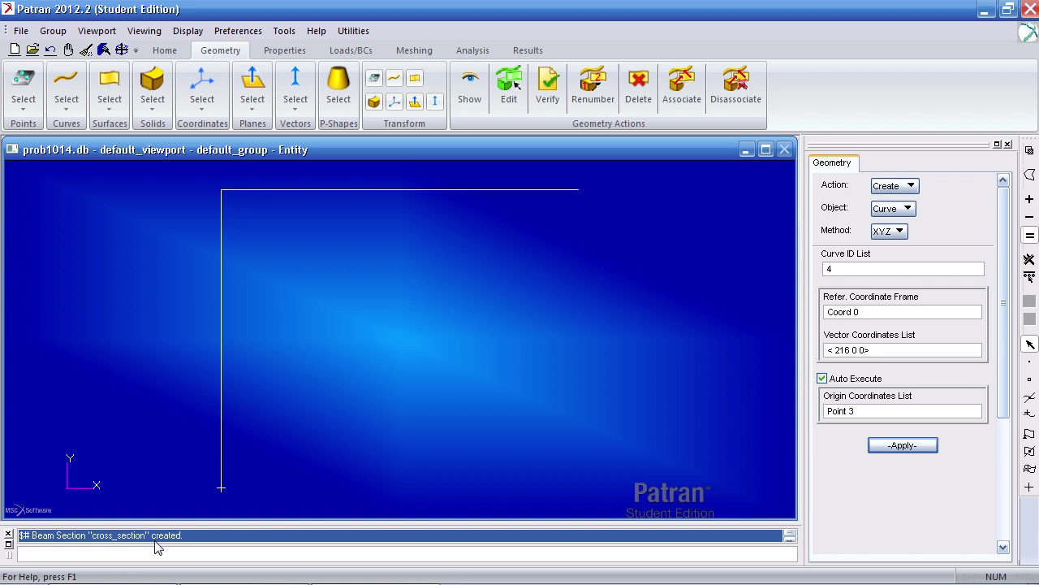
Step: Start a new isotropic material named mat and open its input properties
click(283, 51)
click(28, 91)
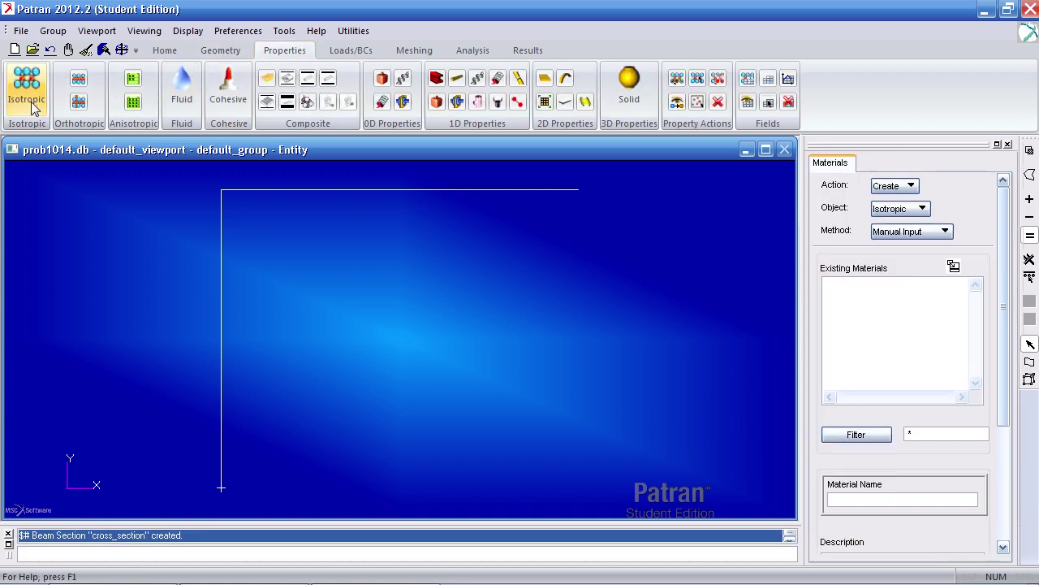
drag(1005, 302, 1000, 398)
click(917, 351)
text(mat)
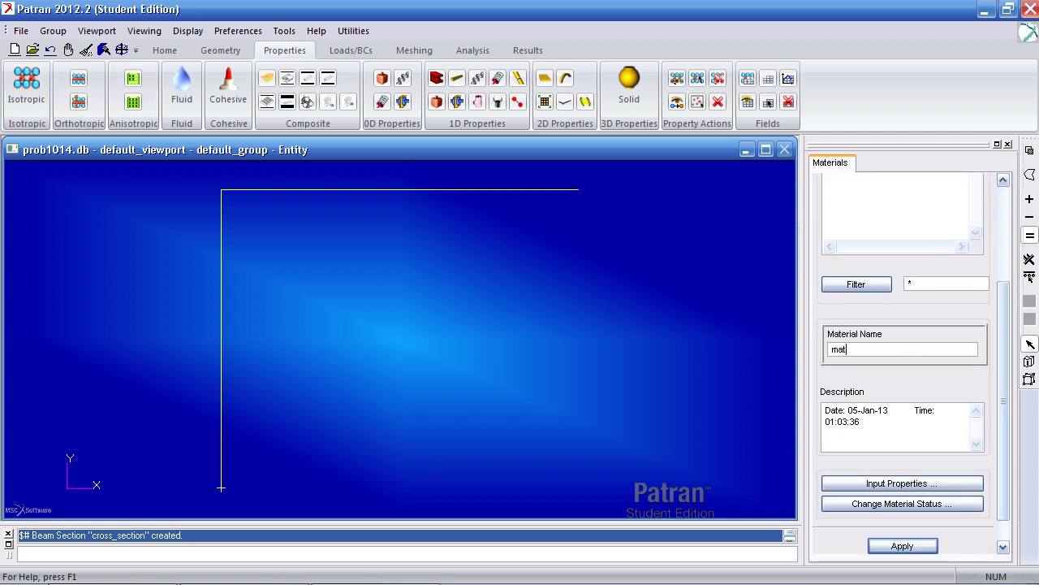
click(902, 483)
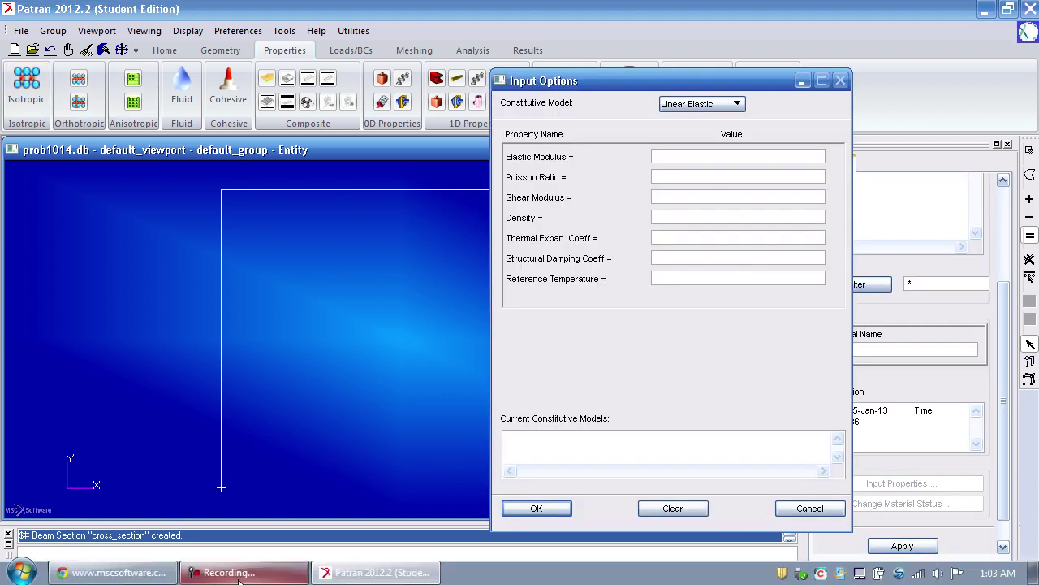
click(113, 572)
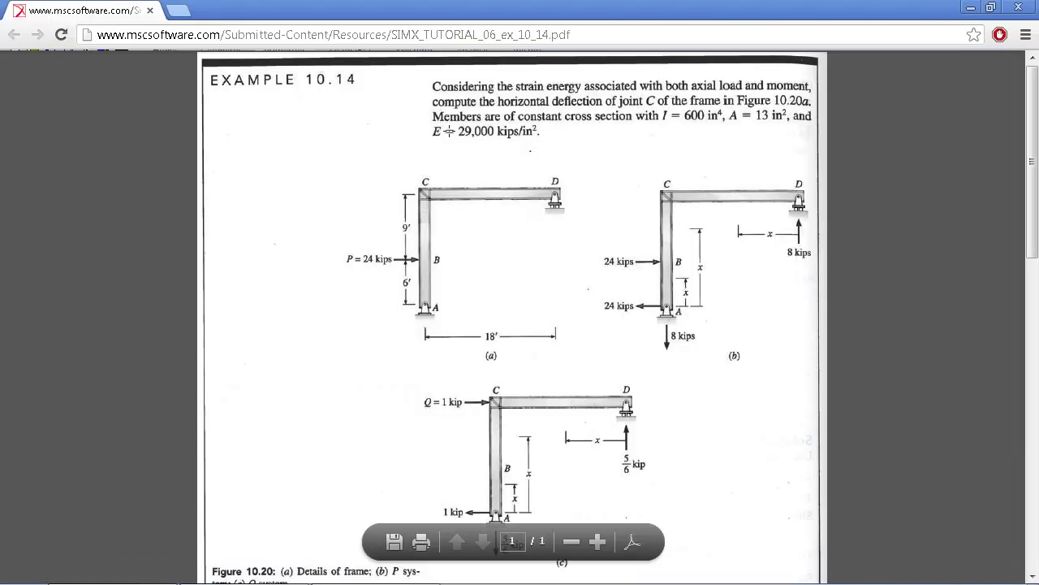
click(971, 7)
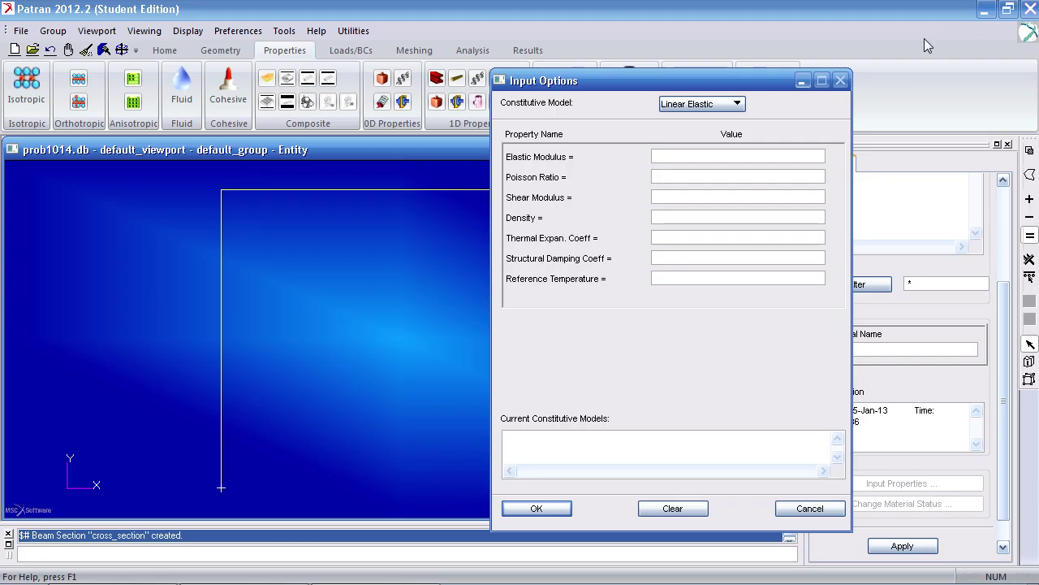
Step: Enter elastic modulus 29000e3 and Poisson ratio .3, then create the material mat
click(755, 157)
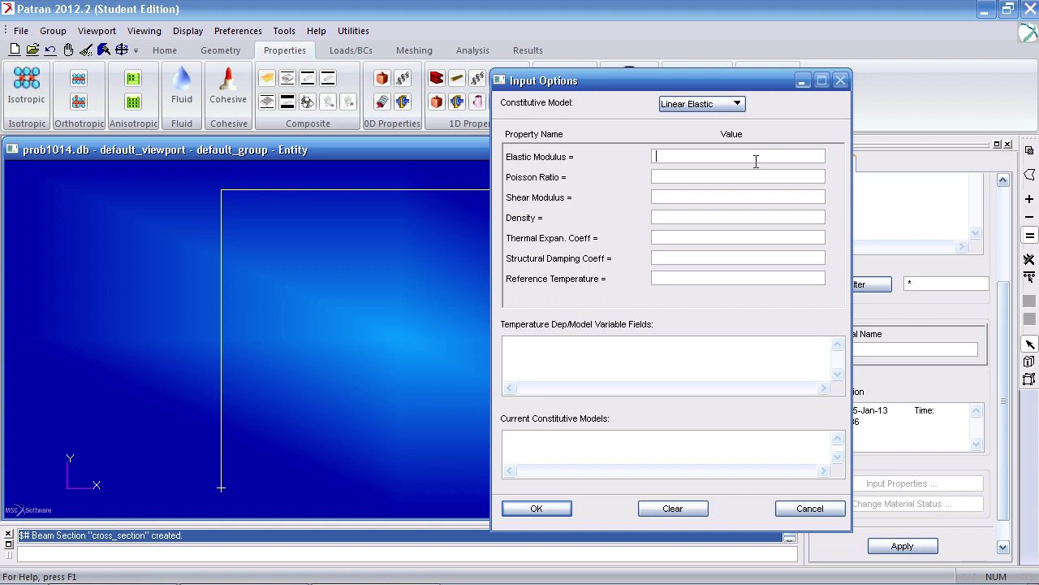
text(29)
key(BackSpace)
text(9-0)
key(BackSpace)
key(BackSpace)
text(000e3)
click(658, 177)
text(.3)
click(536, 508)
click(885, 547)
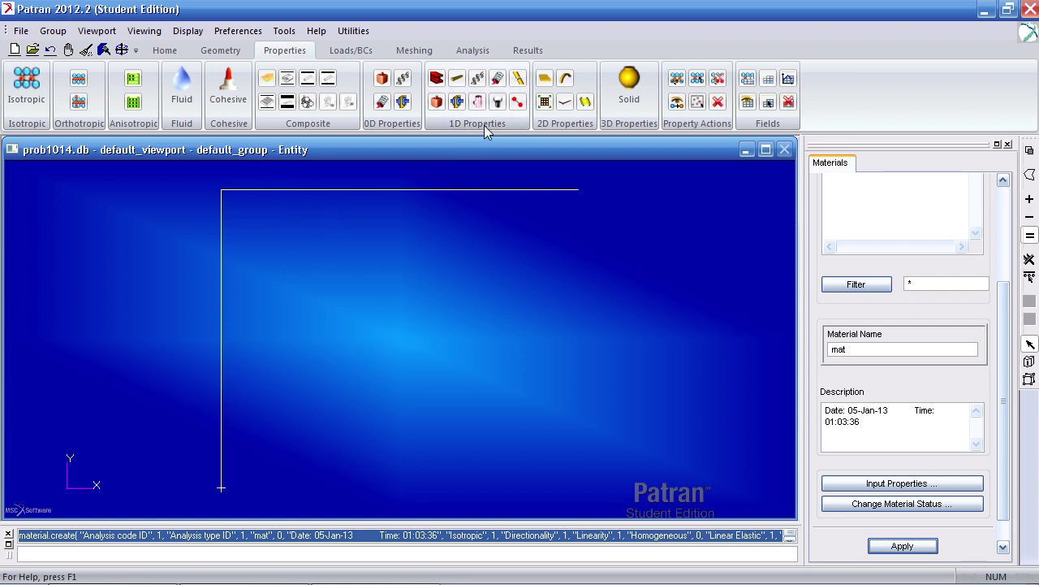
Step: Start the 1D beam property AC and choose cross_section as its beam section
click(436, 79)
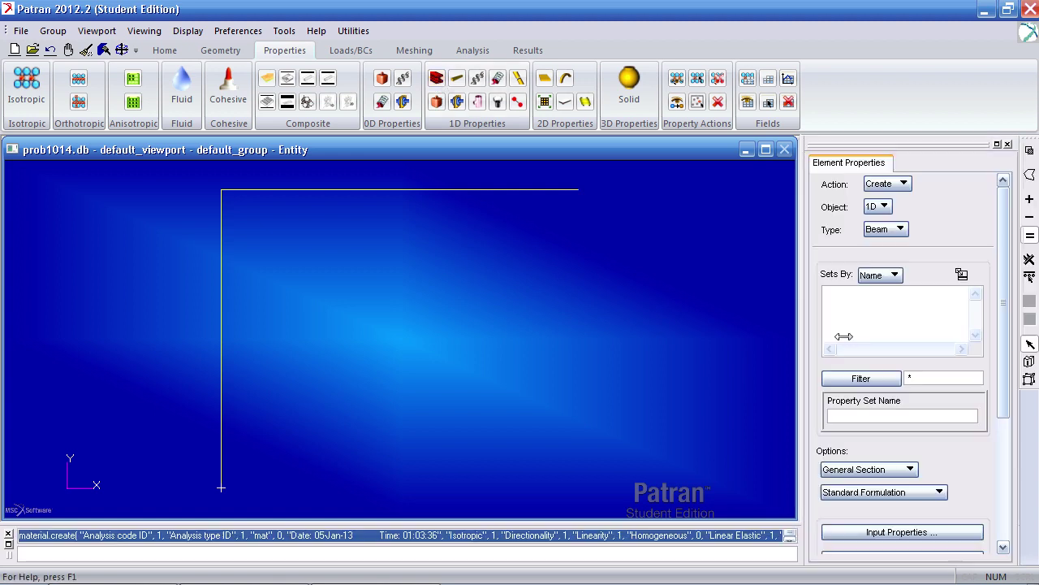
scroll(832, 313, down, 3)
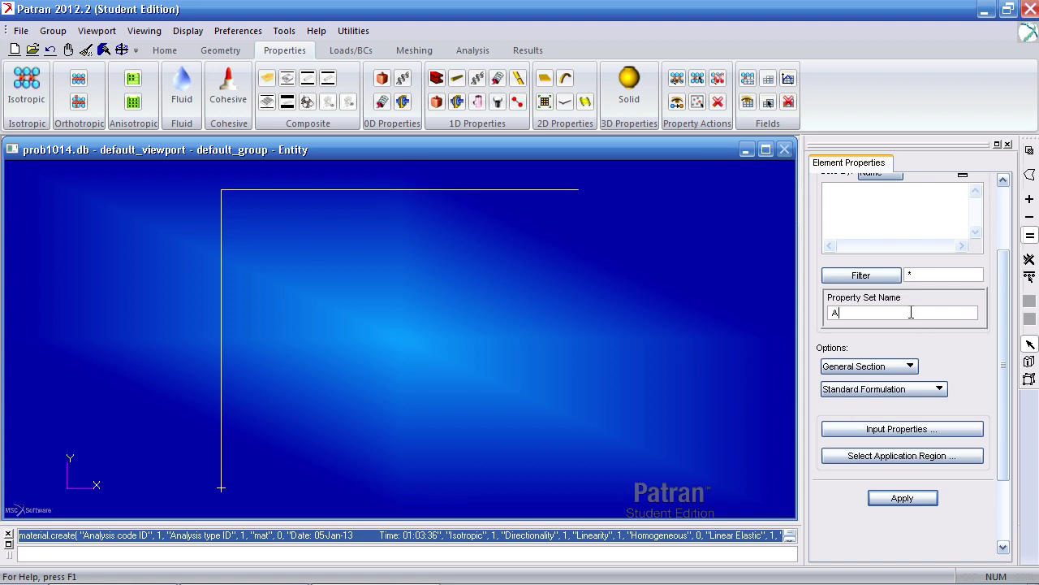
click(894, 428)
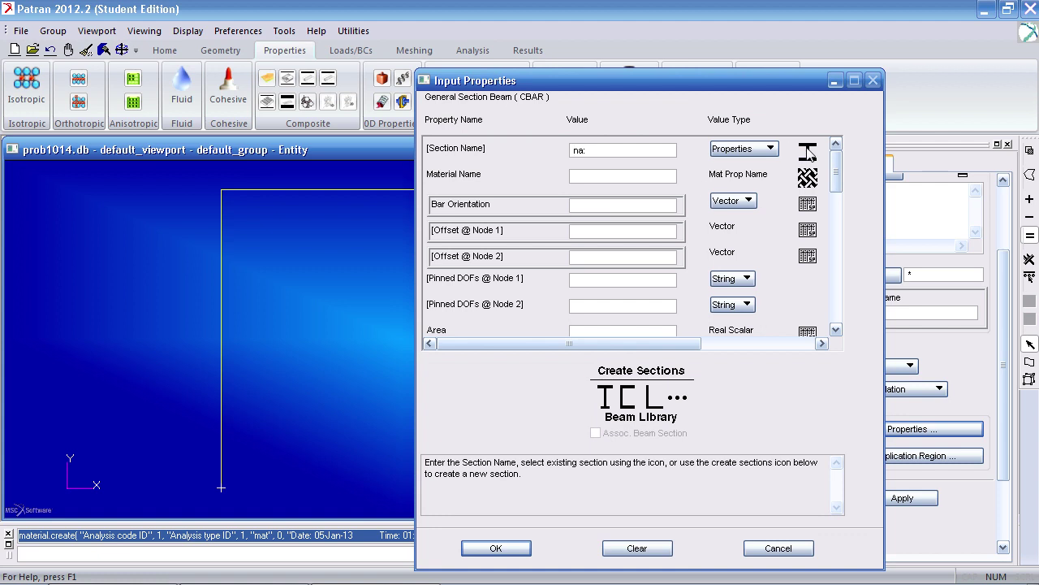
click(809, 153)
click(894, 166)
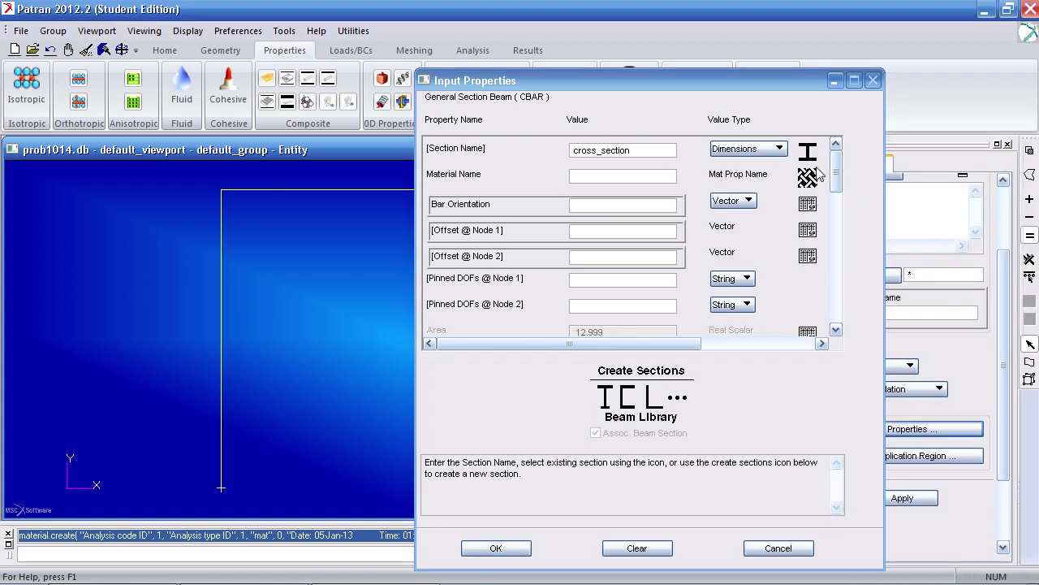
drag(837, 167, 836, 229)
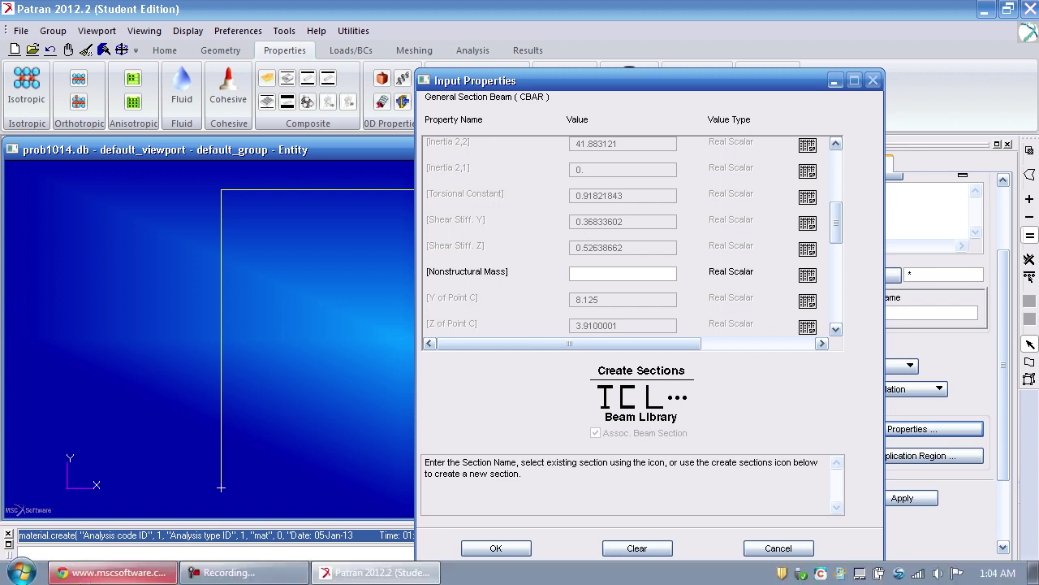
click(91, 576)
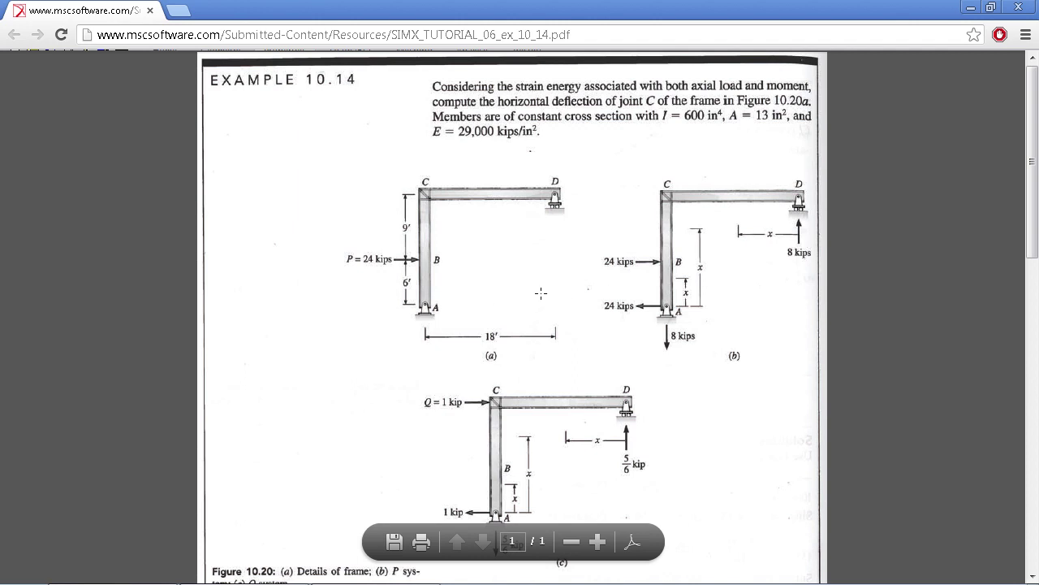
click(479, 577)
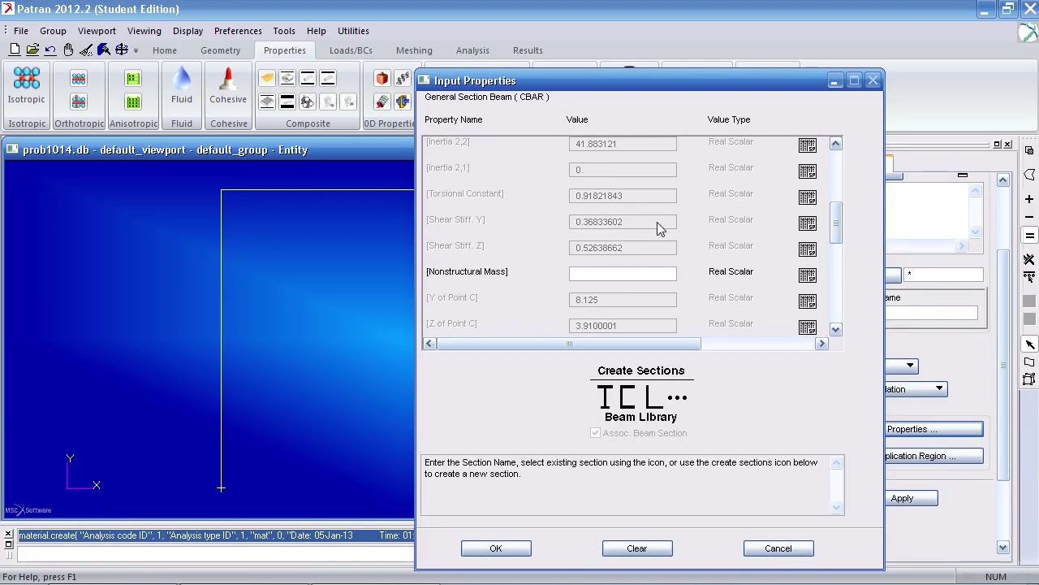
drag(839, 209, 837, 148)
click(767, 151)
click(760, 152)
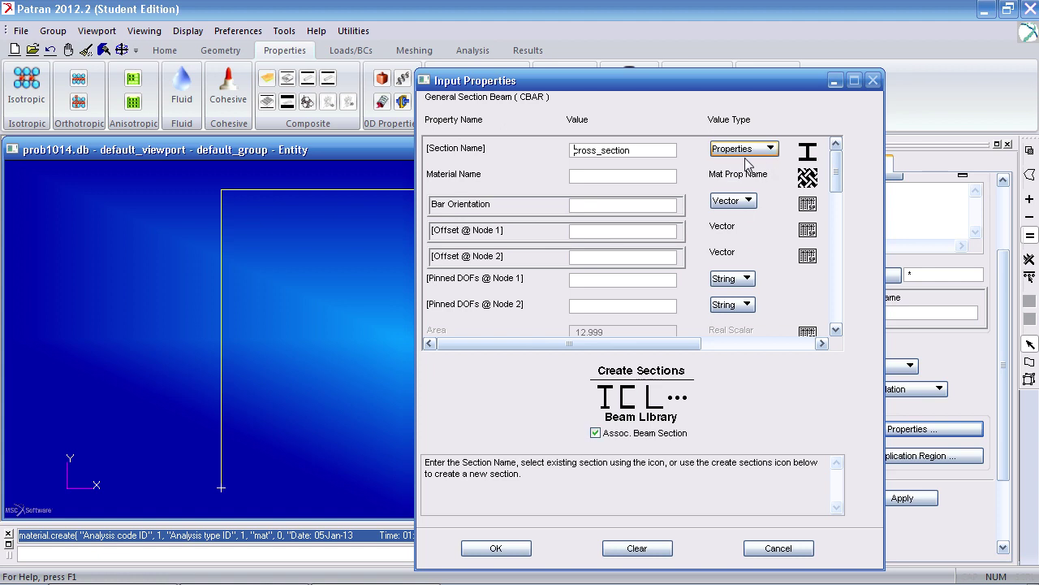
Step: Unassociate the beam section and clear the Shear Stiff. Y and Z values
click(596, 432)
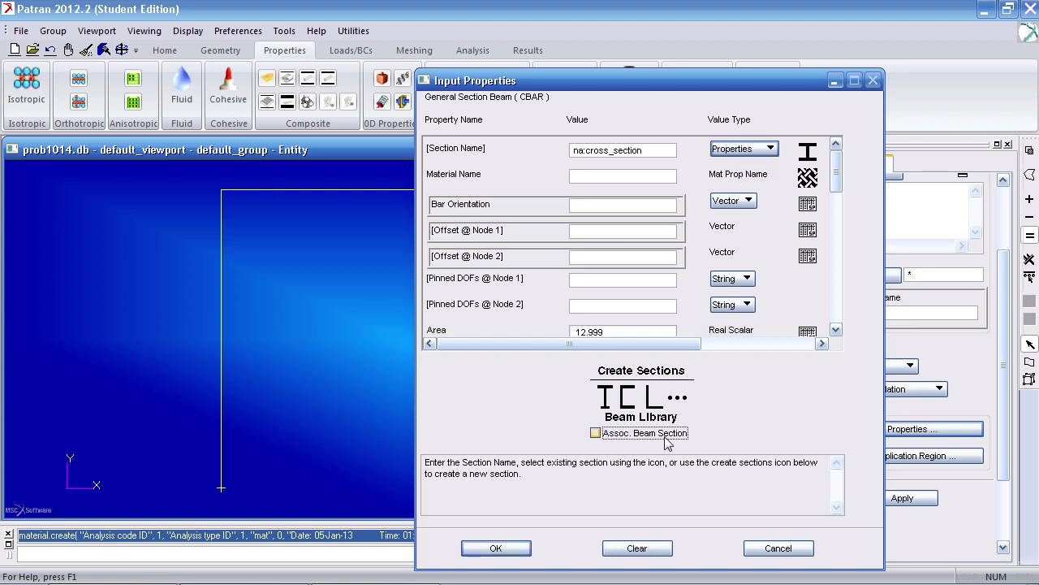
drag(838, 168, 838, 218)
click(659, 244)
key(BackSpace)
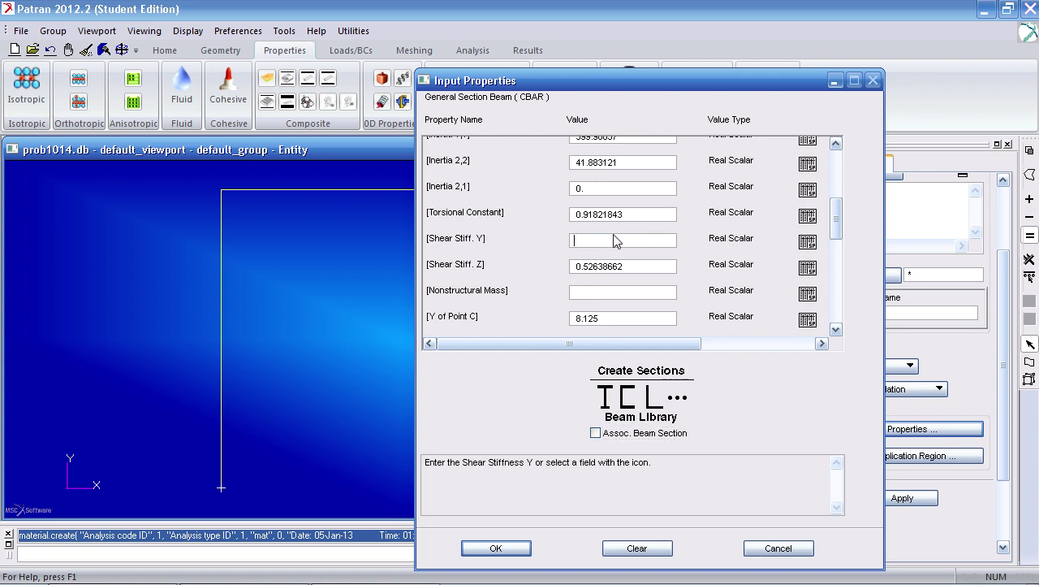
click(635, 263)
key(BackSpace)
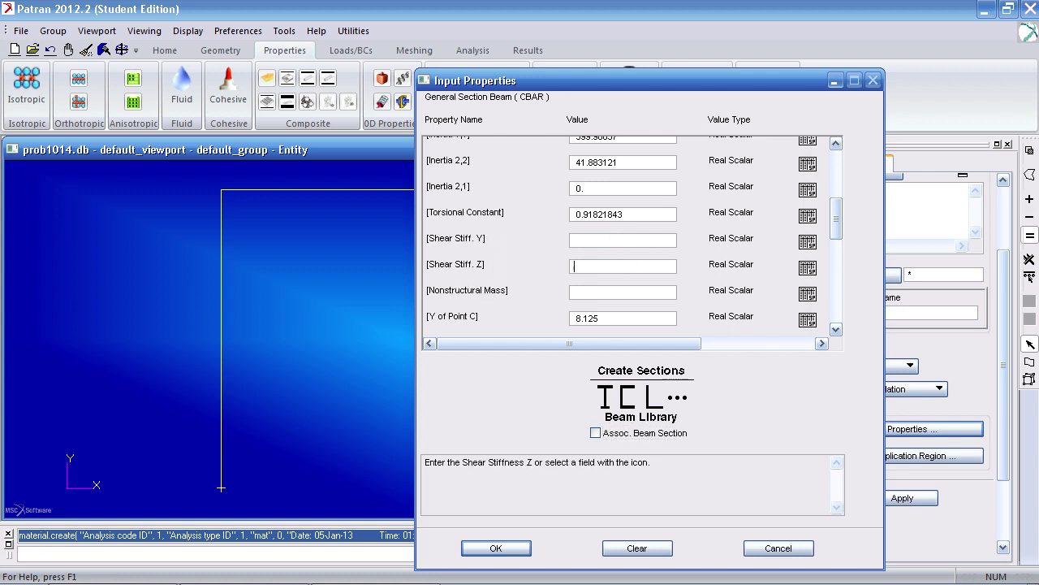
Step: Assign material mat and bar orientation <1 0 0> to the AC property
drag(841, 219, 838, 153)
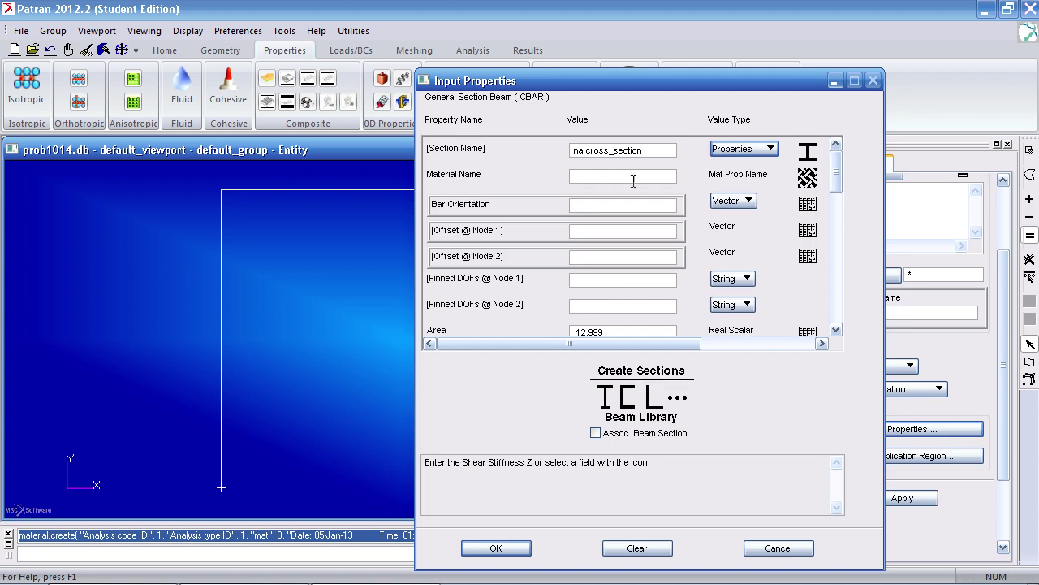
click(629, 175)
click(807, 177)
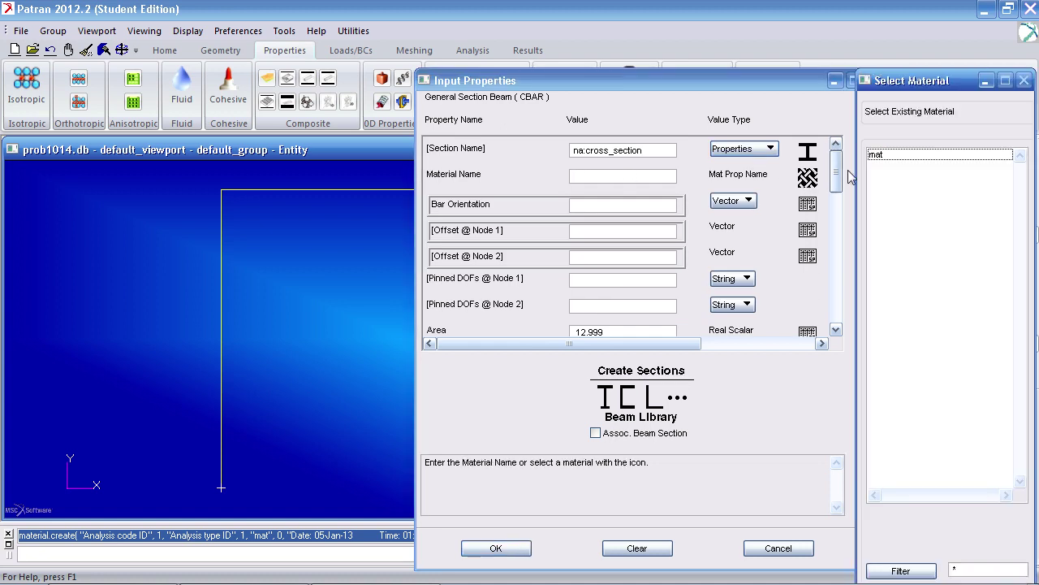
click(891, 158)
click(611, 207)
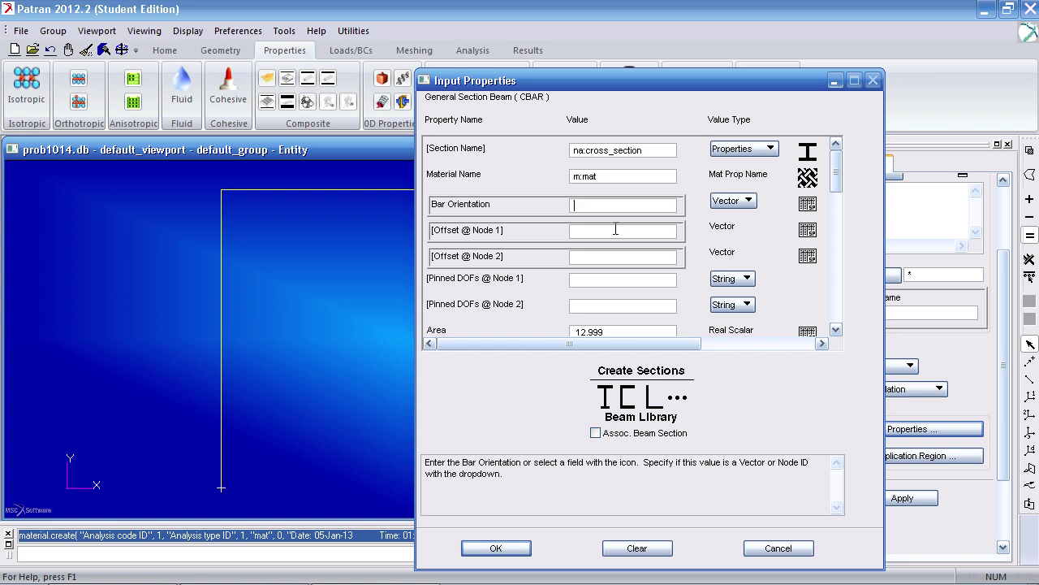
text(<1 0 0>)
click(496, 548)
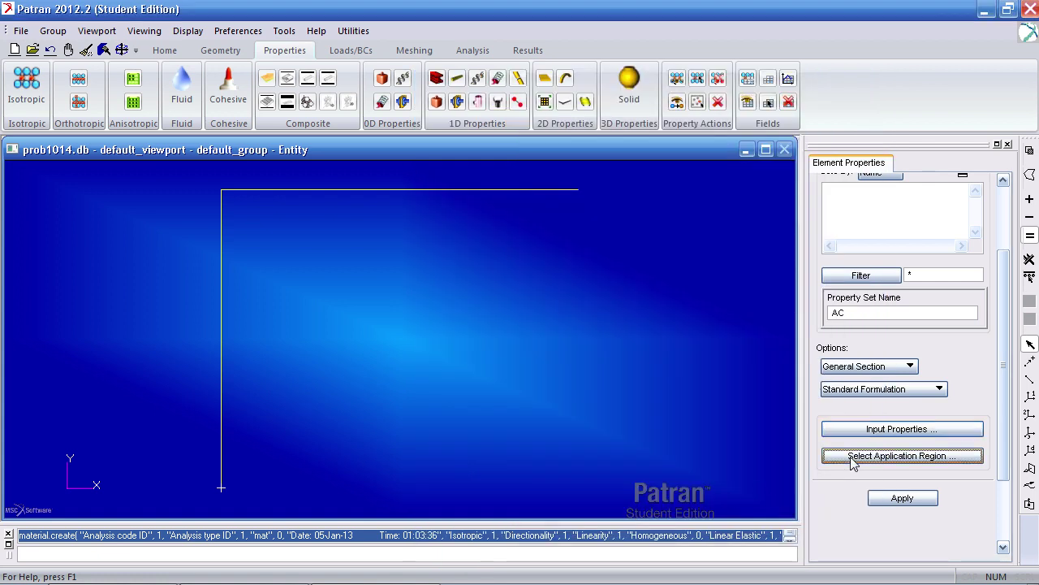
Step: Apply AC to Curves 1 and 2 and create it, answering Yes For All
click(851, 456)
drag(263, 449, 168, 251)
click(827, 290)
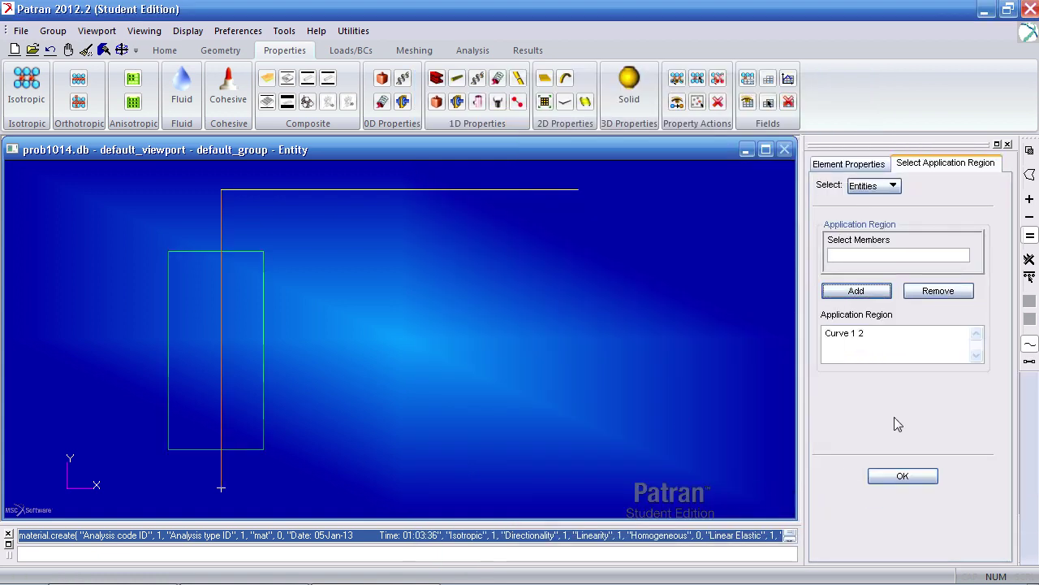
click(902, 476)
click(903, 498)
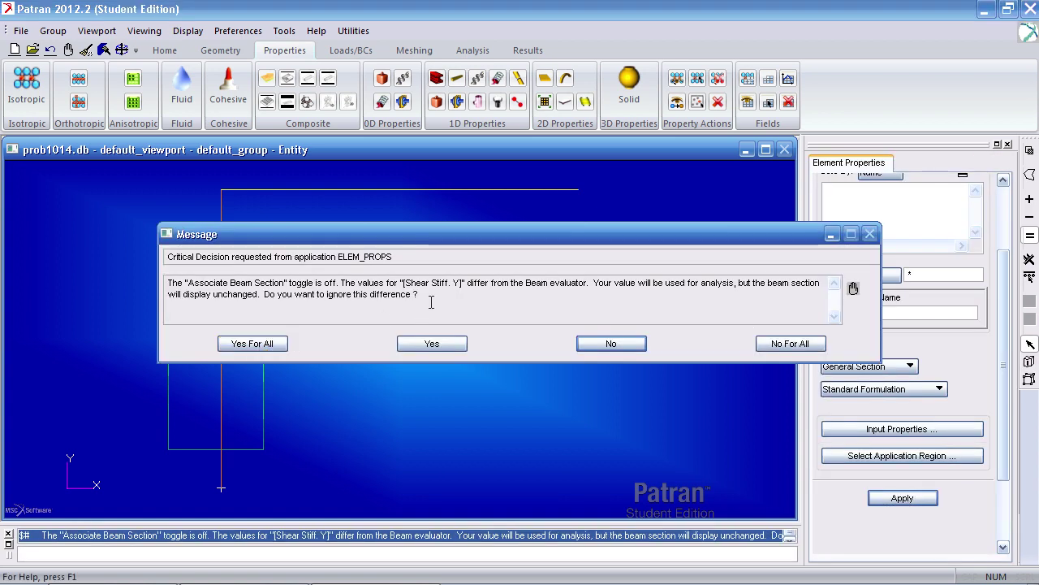
drag(431, 301, 167, 286)
drag(288, 236, 374, 301)
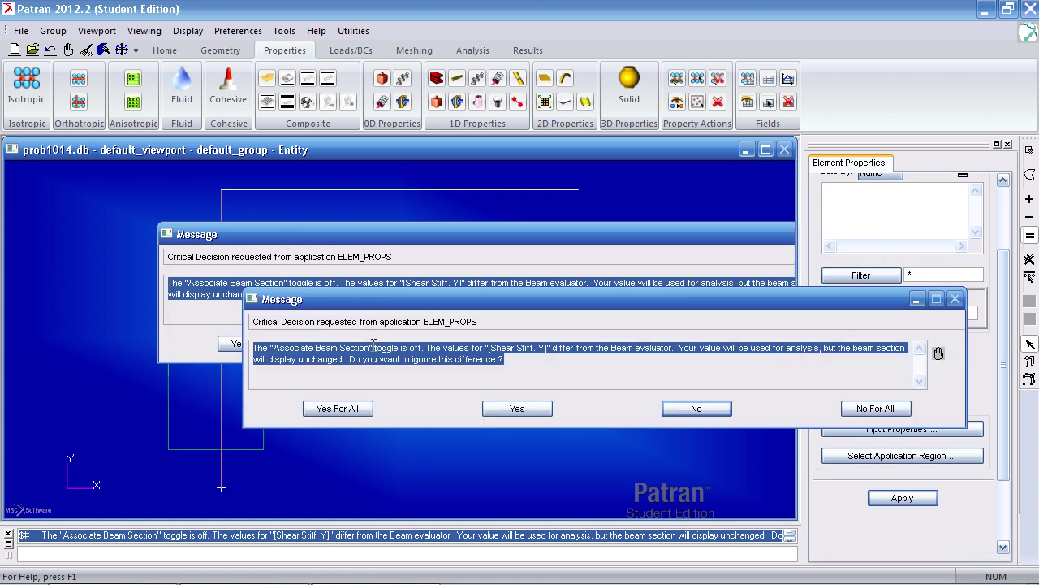
click(349, 410)
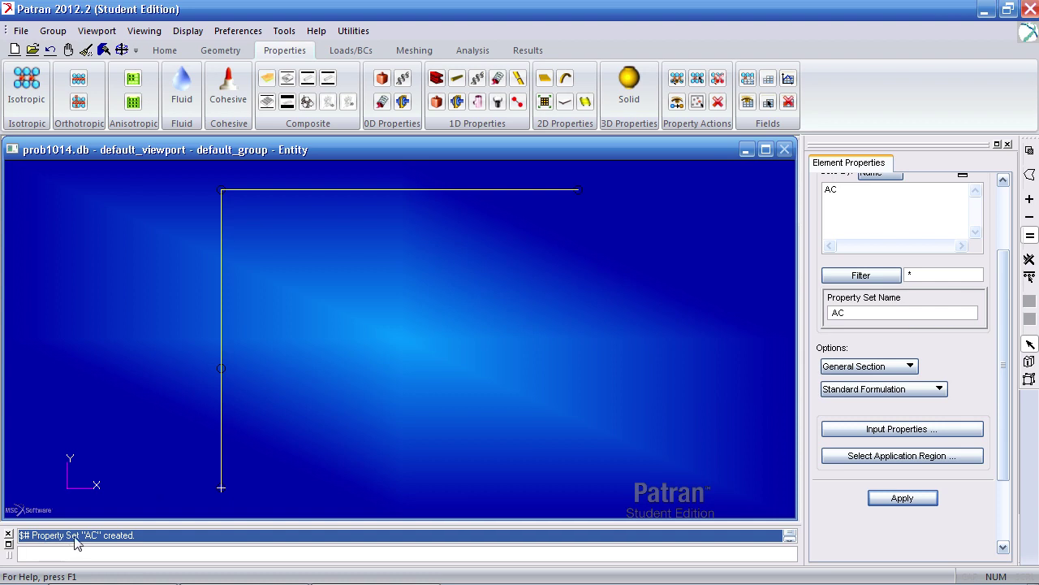
Step: Rename the property set to CD and change its bar orientation to <0 1 0>
drag(857, 313, 803, 322)
text(C)
click(888, 430)
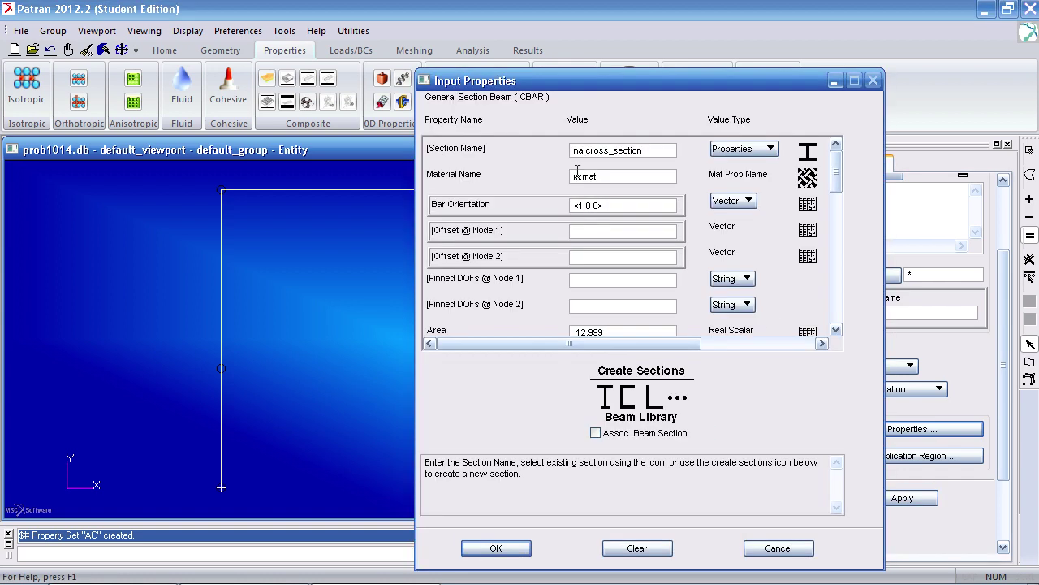
mouse_move(837, 179)
mouse_down()
mouse_move(841, 297)
mouse_move(837, 159)
mouse_up()
click(604, 248)
click(598, 275)
click(658, 205)
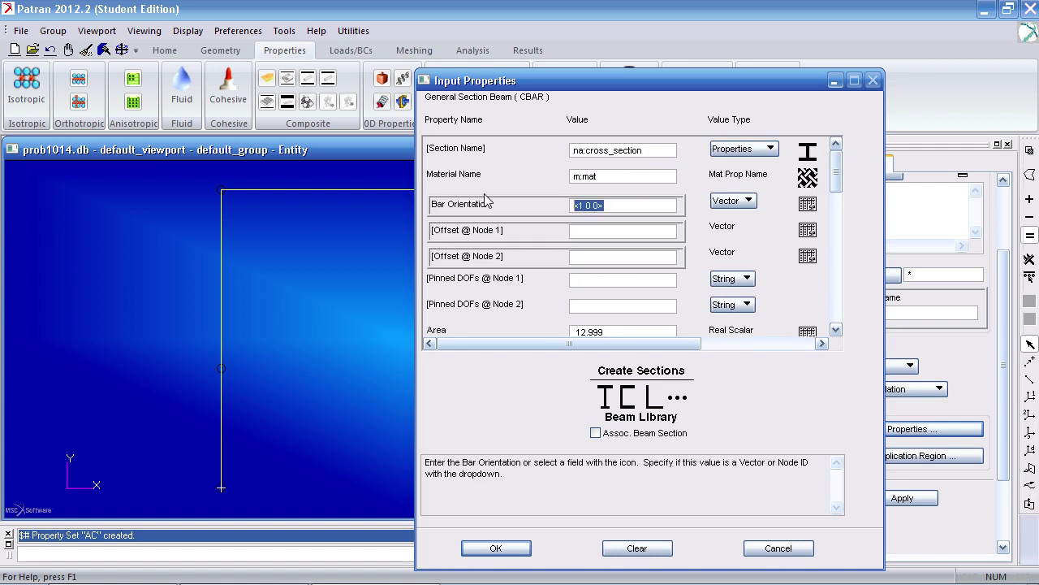
text(<0 1 0>)
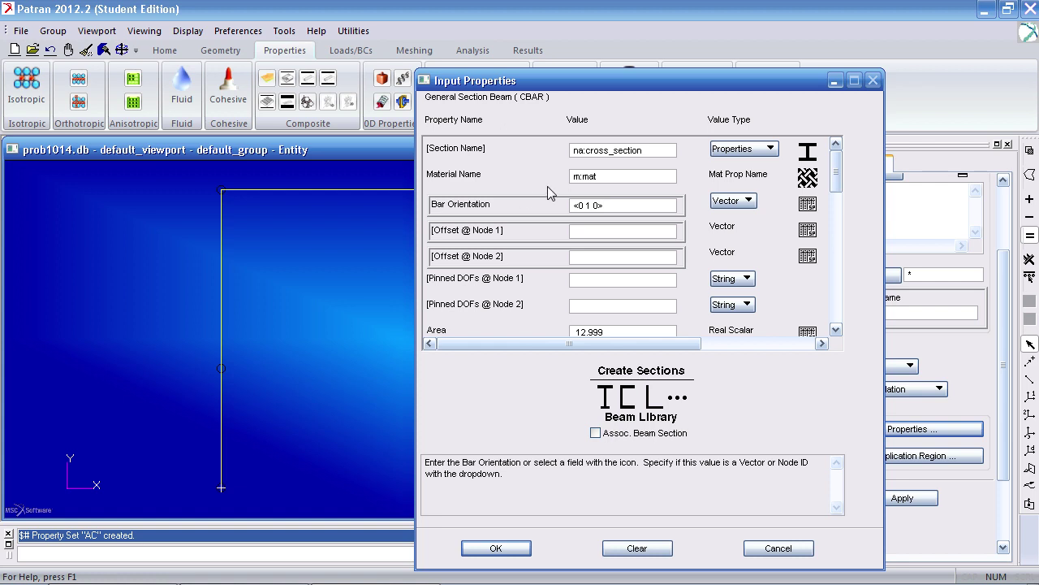
click(605, 177)
double_click(573, 177)
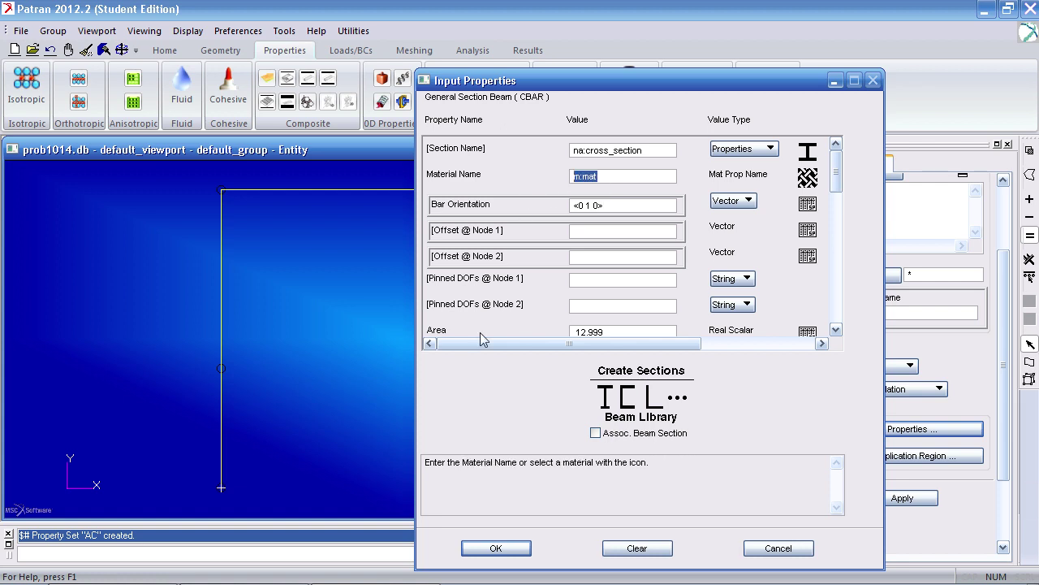
click(493, 549)
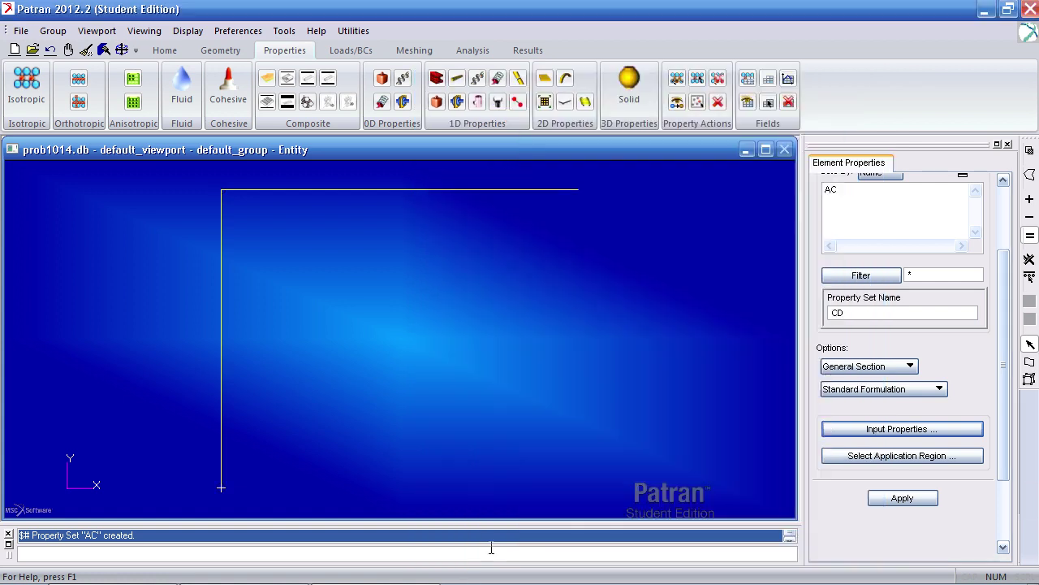
Step: Apply CD to Curve 3, the top beam, and create it with Yes For All
click(861, 456)
click(450, 190)
click(855, 290)
click(900, 476)
click(902, 497)
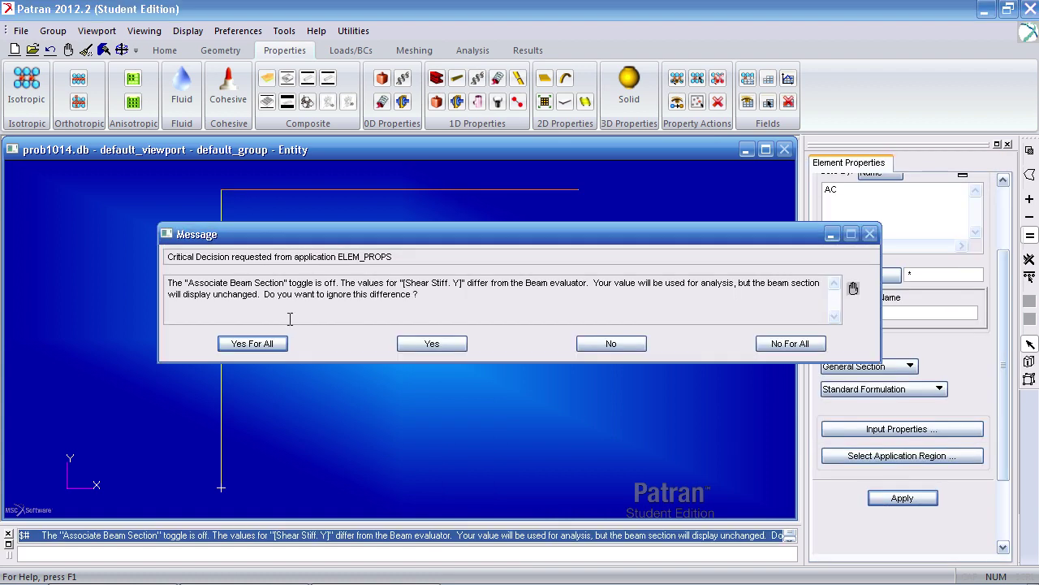
click(253, 344)
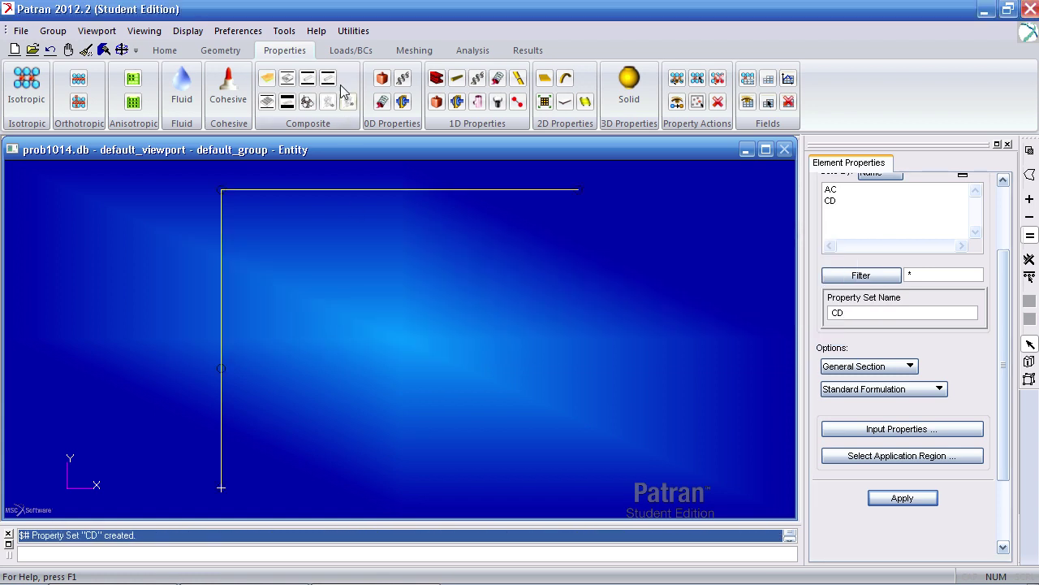
Step: Start the displacement constraint pin_a and fill in its input data
click(348, 52)
click(59, 99)
scroll(986, 443, down, 5)
scroll(986, 444, down, 1)
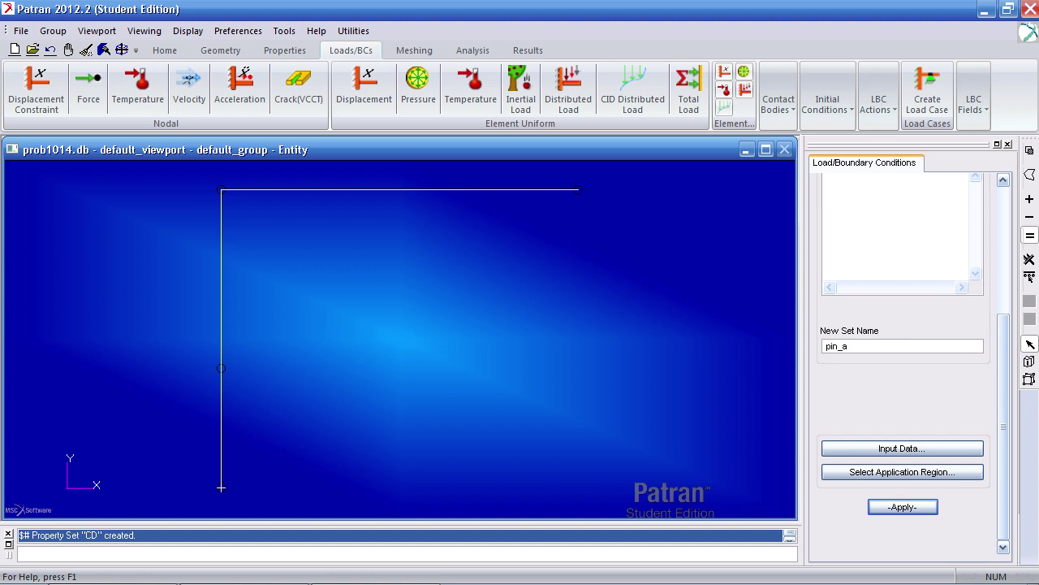
click(929, 448)
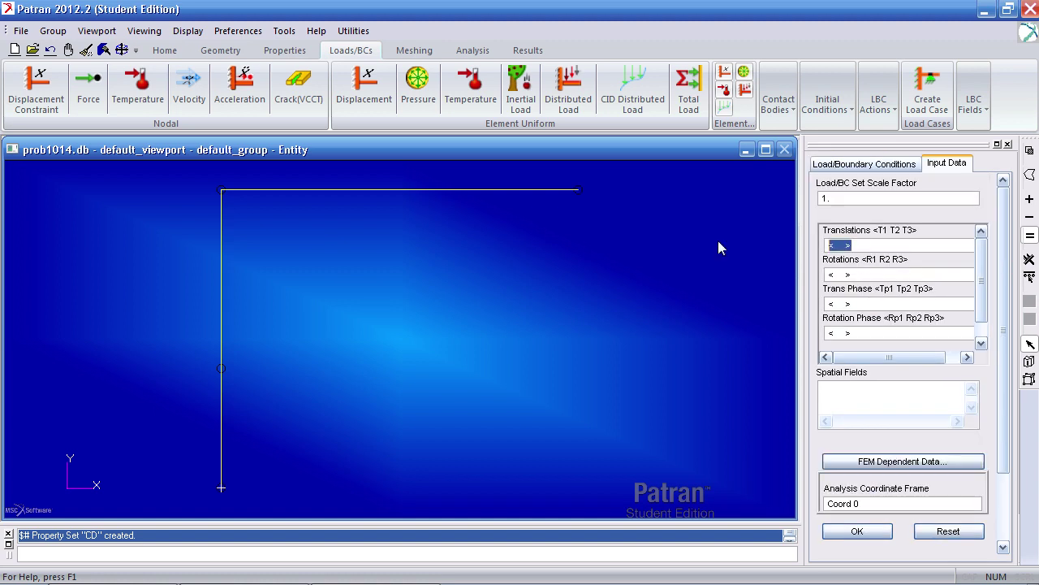
text(<)
click(858, 531)
Step: Apply pin_a at Point 1, the column's base, and create the set
click(910, 474)
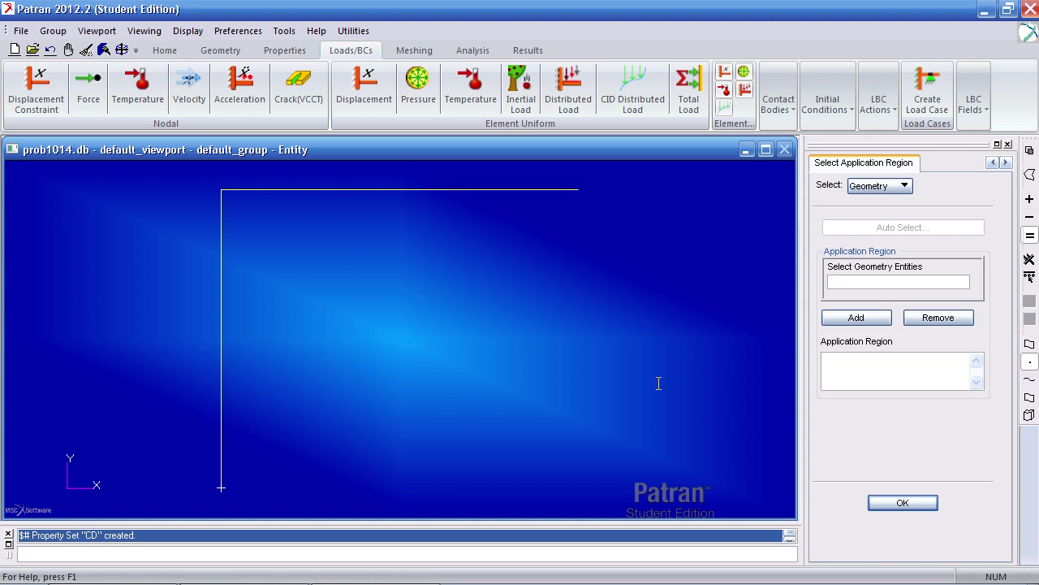
mouse_move(221, 491)
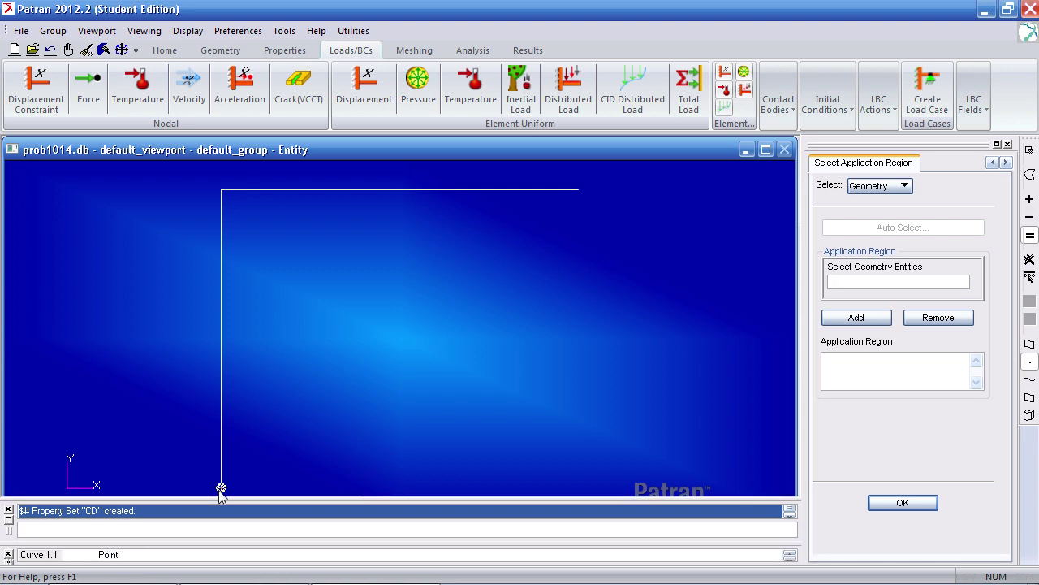
click(216, 491)
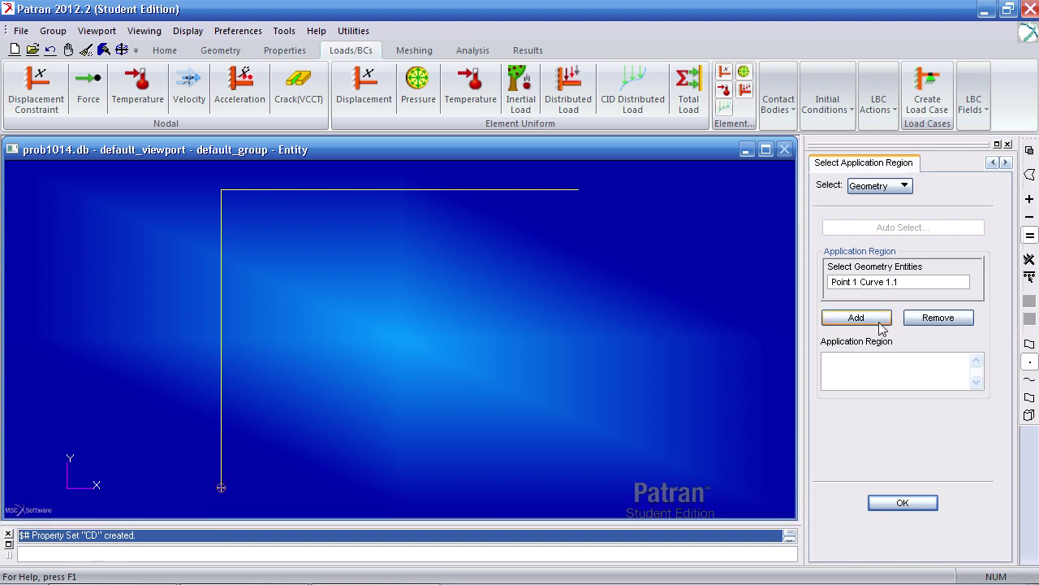
double_click(830, 282)
drag(899, 282, 863, 282)
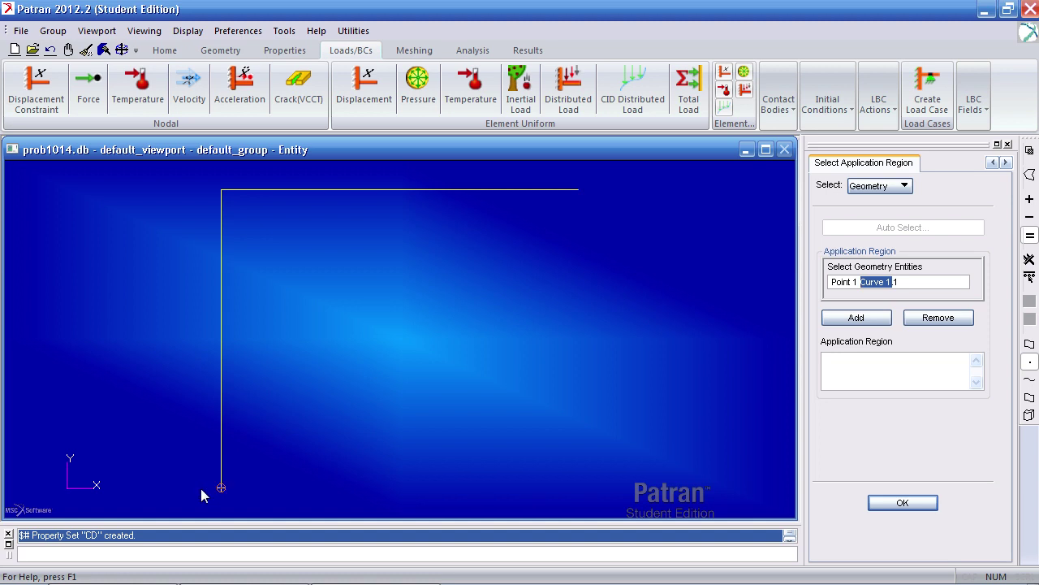
click(856, 318)
click(902, 502)
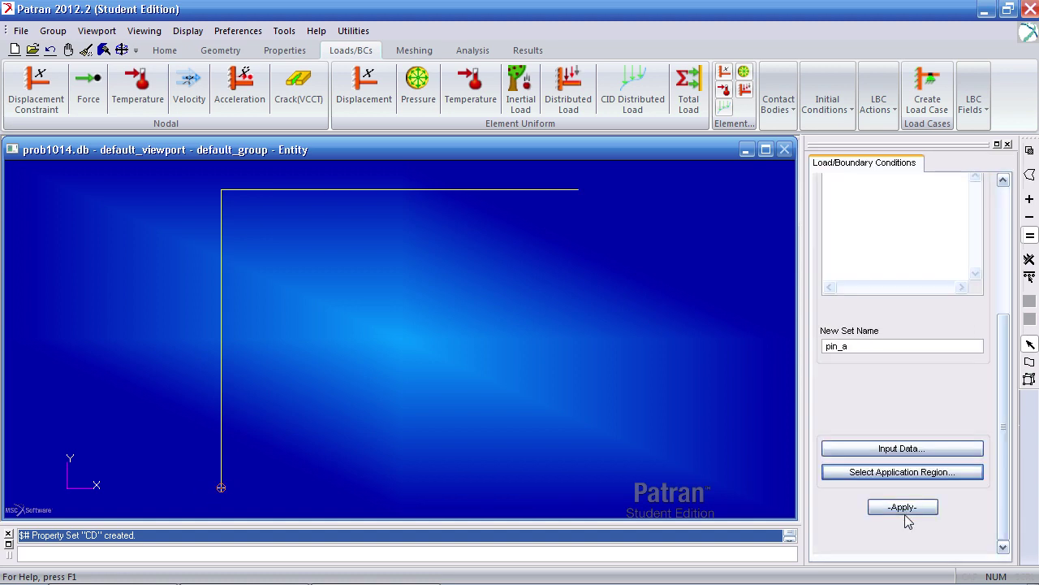
click(897, 507)
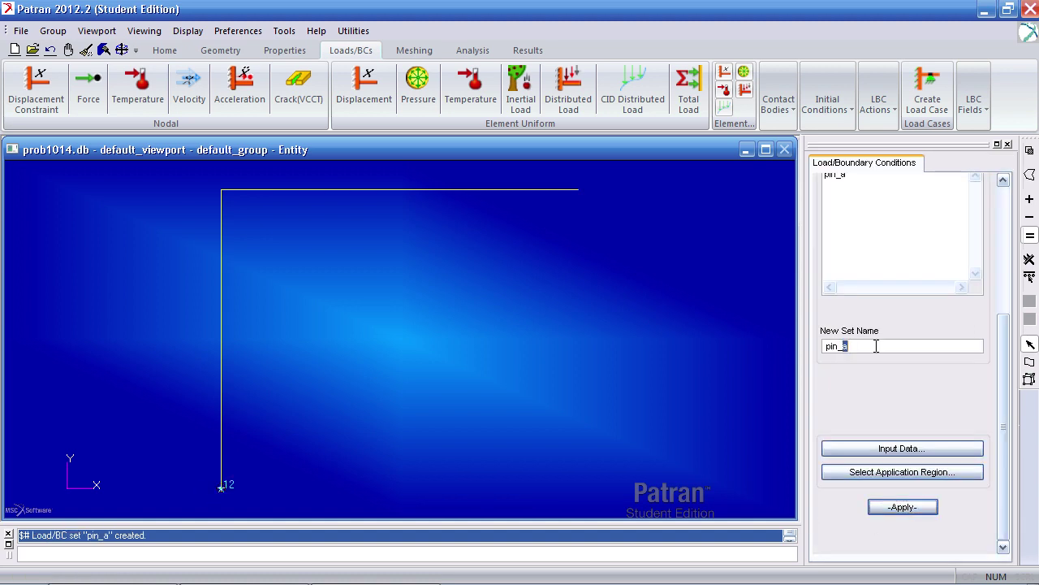
Step: Rename the constraint set to roller_d and set its roller translation values
drag(875, 346, 729, 348)
text(roller_d)
drag(851, 351, 771, 352)
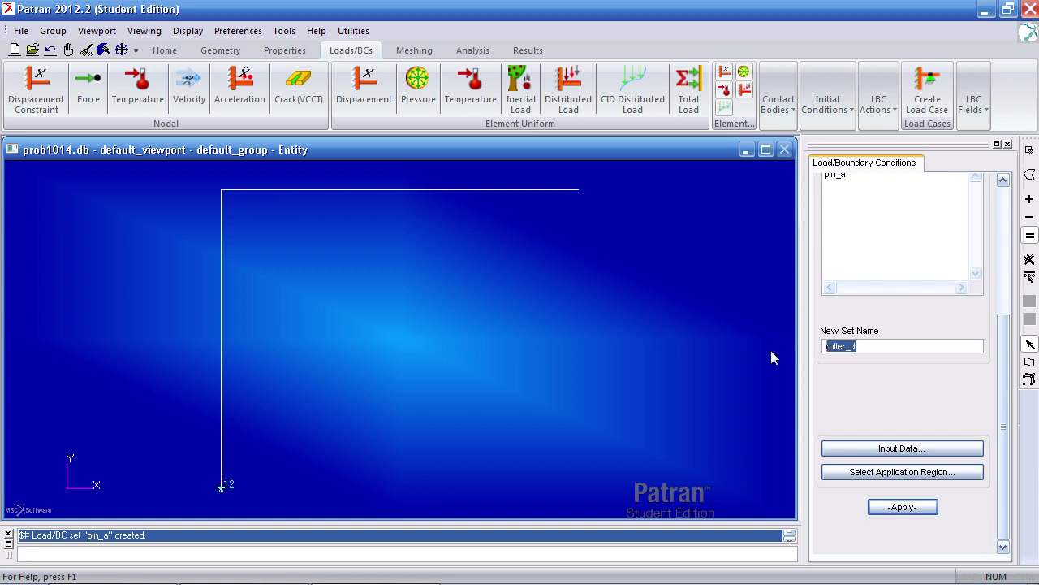
click(888, 446)
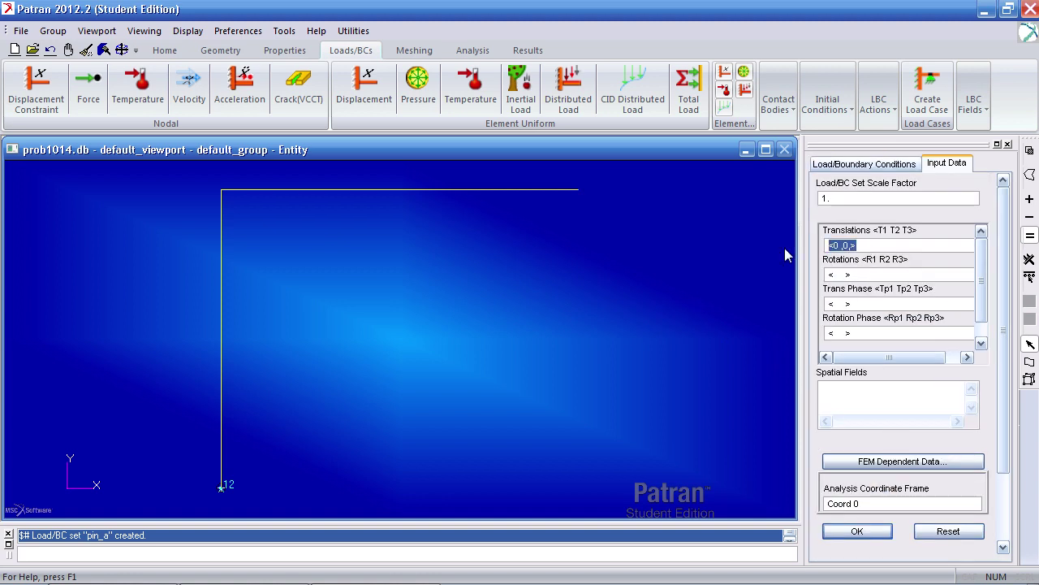
text(<)
click(875, 534)
Step: Apply roller_d at Point 4, the beam's right end, and create the set
click(916, 471)
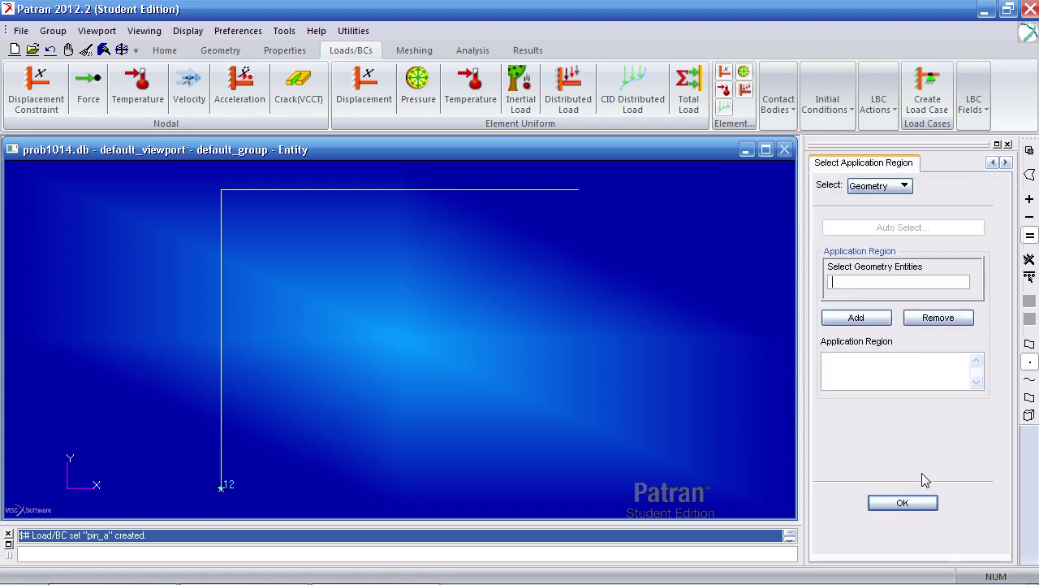
click(617, 214)
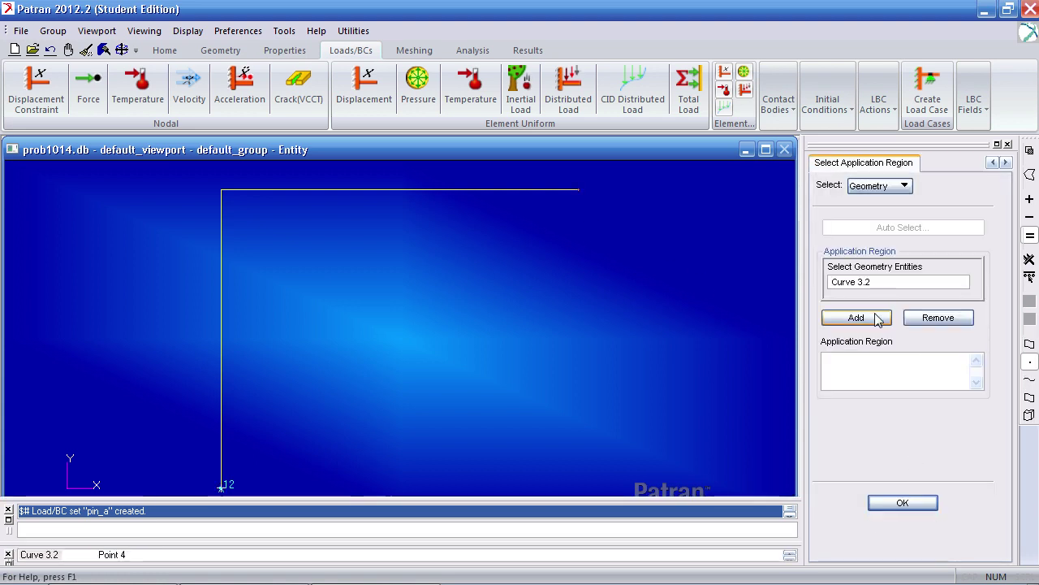
double_click(867, 281)
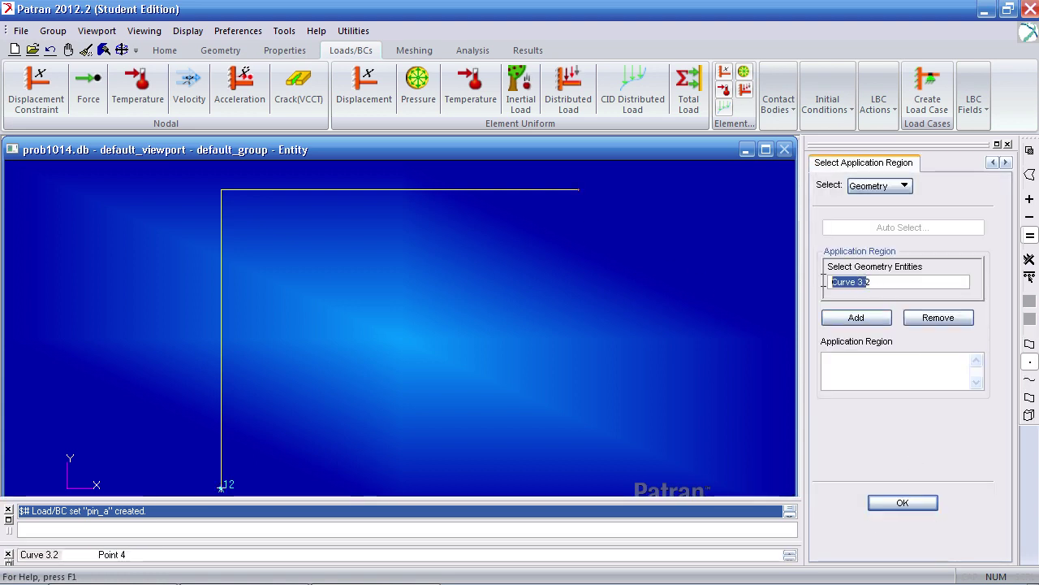
click(577, 191)
drag(857, 281, 724, 290)
click(910, 281)
triple_click(910, 281)
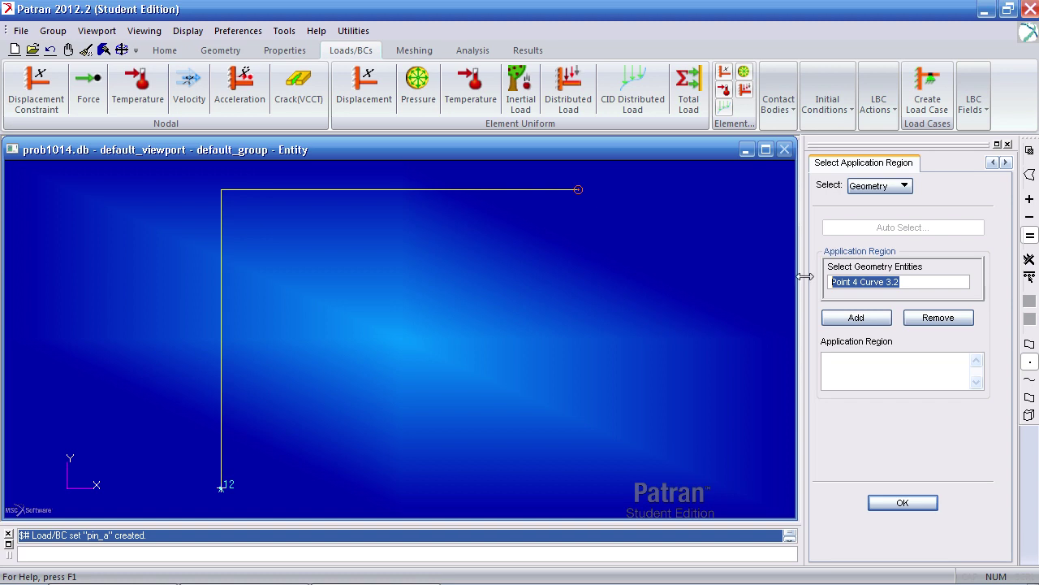
click(877, 319)
click(897, 504)
click(901, 508)
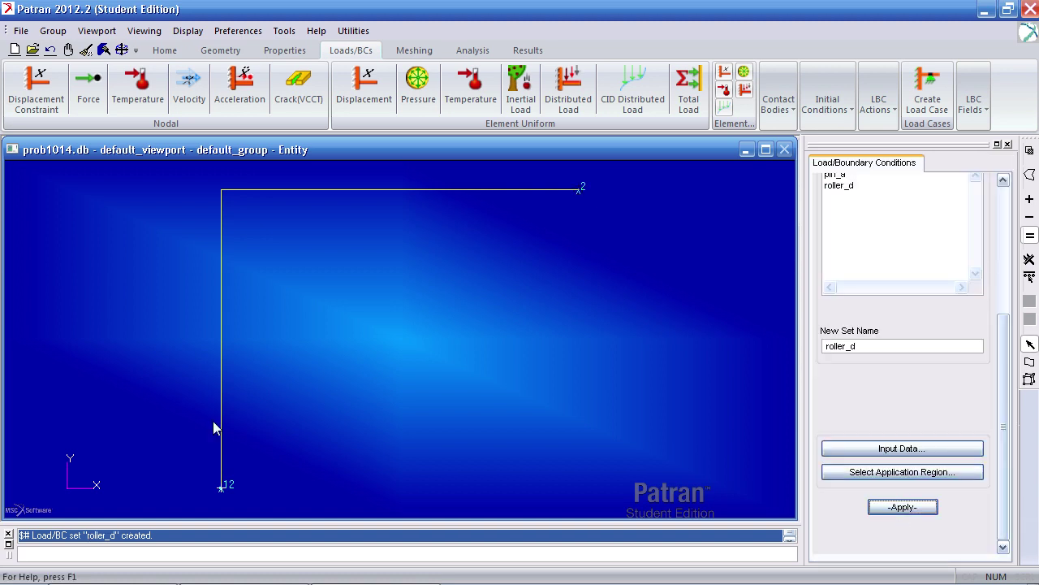
Step: Name the new constraint set z_constraint and set its translations to <,,0>
double_click(891, 344)
text(z_constraint)
shift+middle_drag(476, 314, 436, 322)
drag(891, 346, 771, 357)
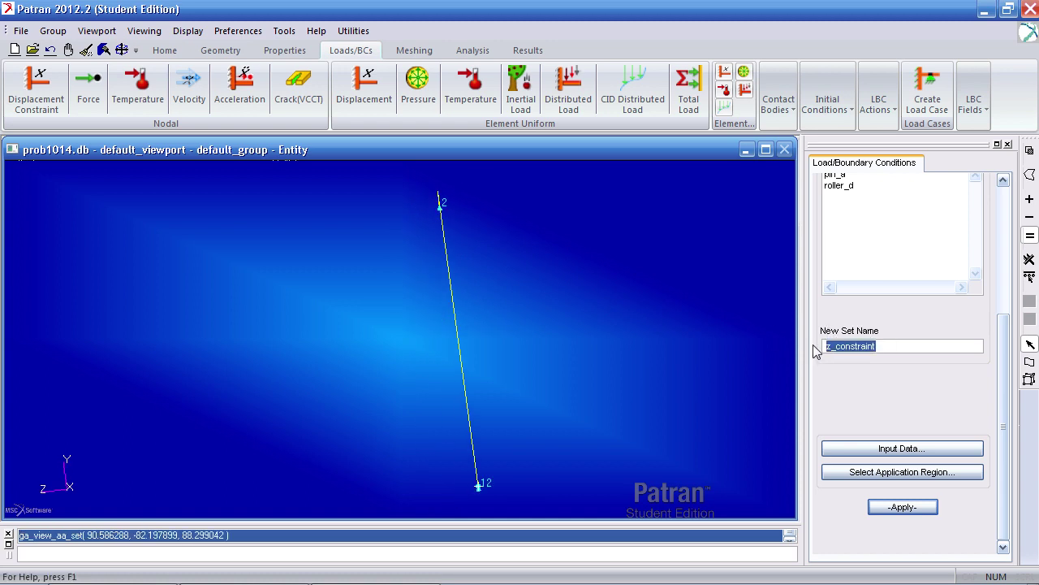
click(886, 447)
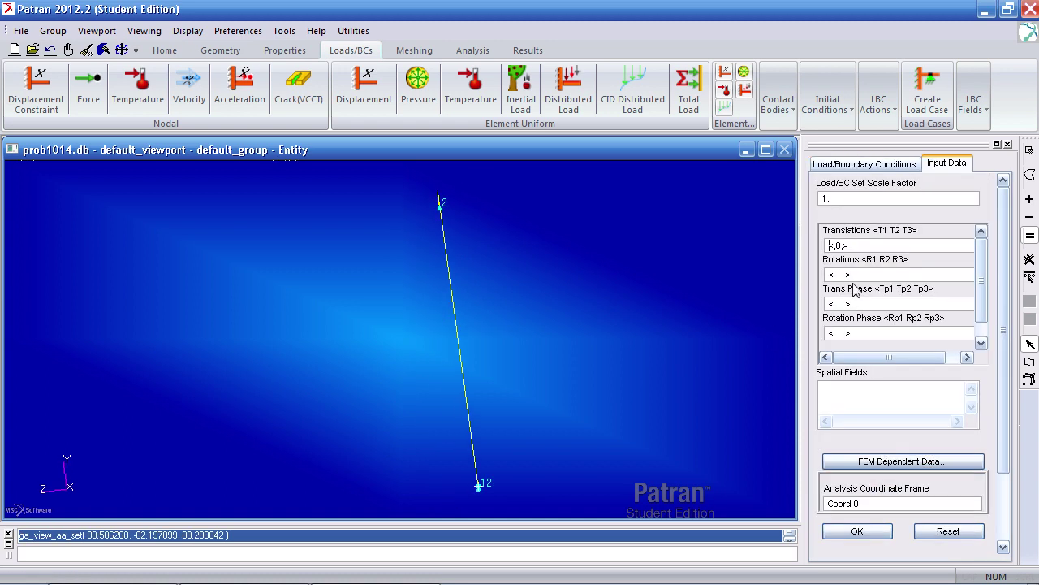
drag(862, 246, 804, 249)
key(BackSpace)
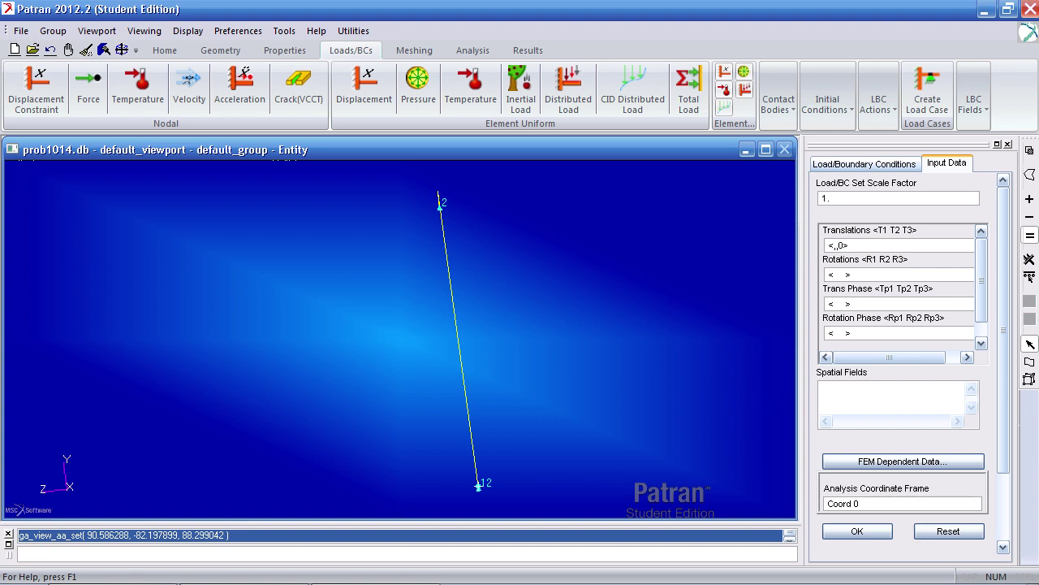
click(830, 531)
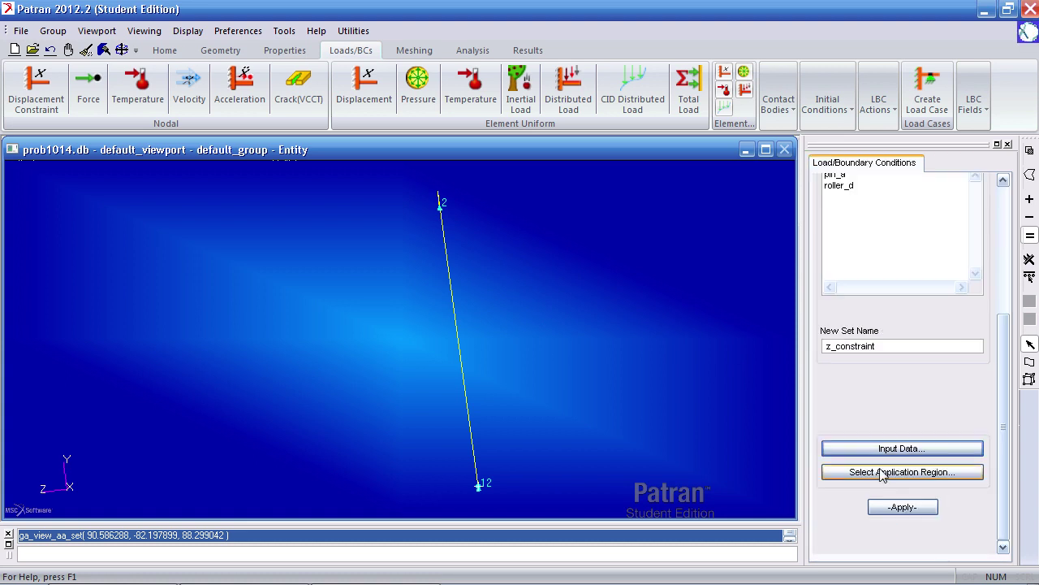
Step: Apply z_constraint to all the frame's points and curves, create it, and inspect the constraints
click(883, 475)
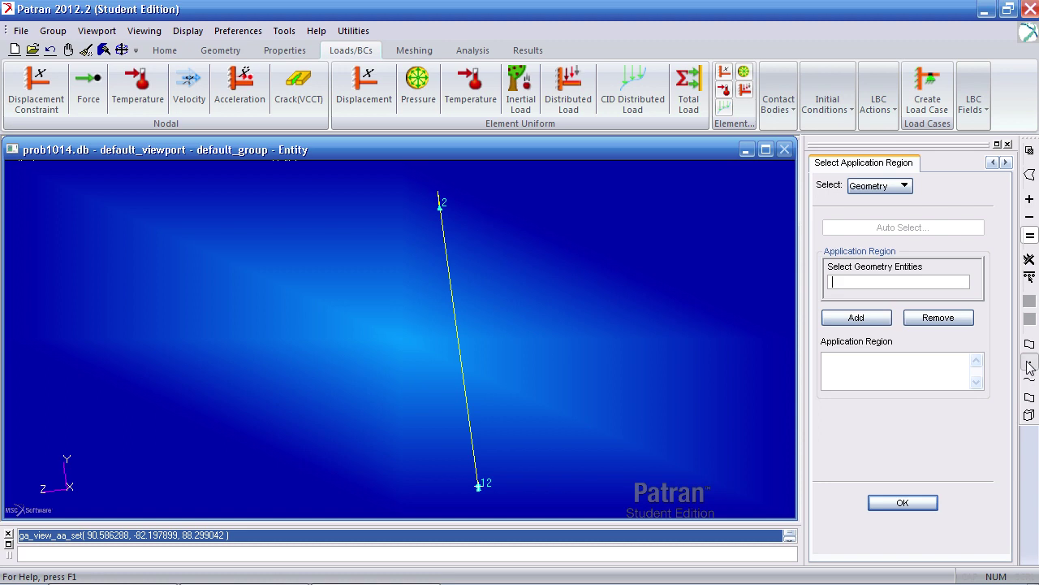
click(1029, 275)
click(877, 321)
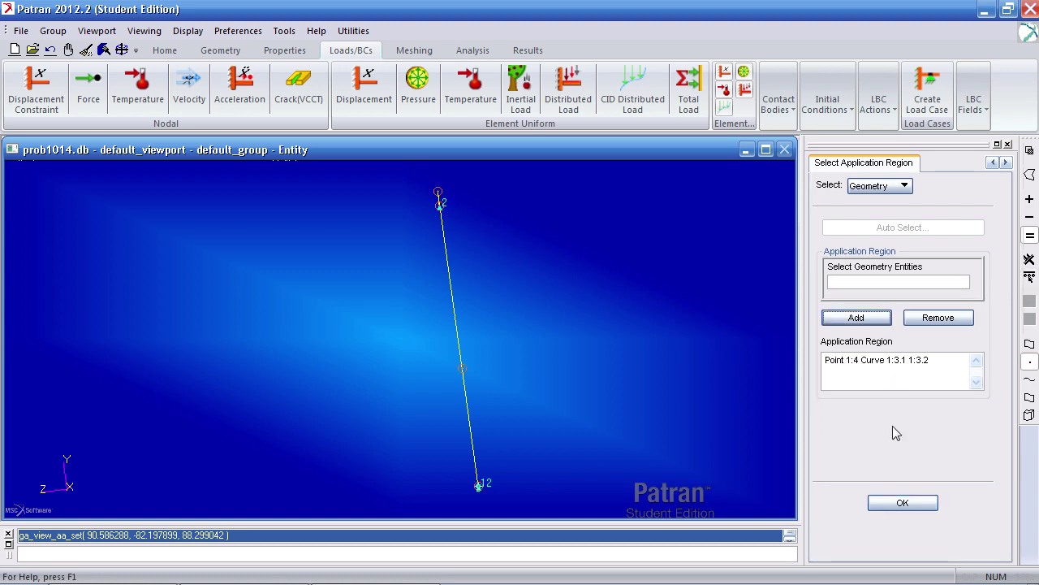
click(927, 510)
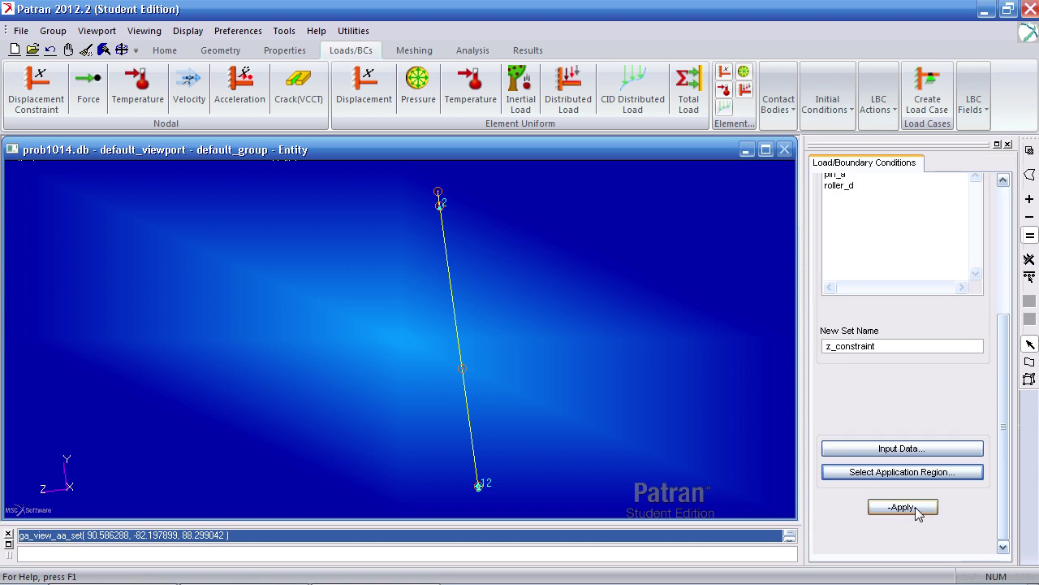
click(917, 510)
mouse_move(635, 428)
middle_down()
mouse_move(686, 424)
mouse_move(579, 425)
mouse_move(635, 409)
mouse_move(601, 417)
mouse_move(609, 415)
mouse_move(586, 407)
mouse_move(635, 411)
mouse_move(618, 426)
middle_up()
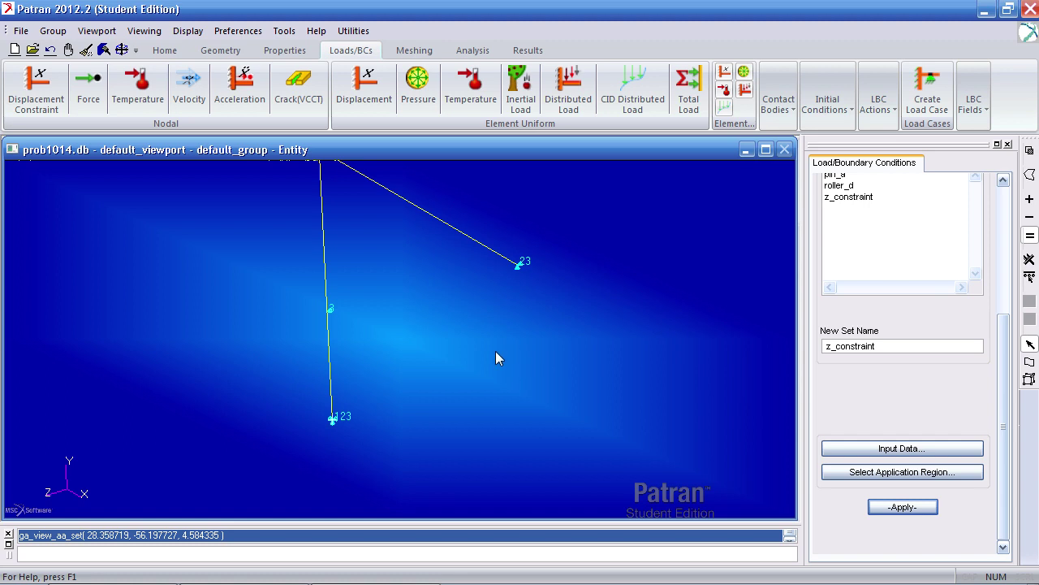
middle_drag(495, 352, 563, 342)
Step: Switch to a front view and start a nodal force set named F
click(165, 50)
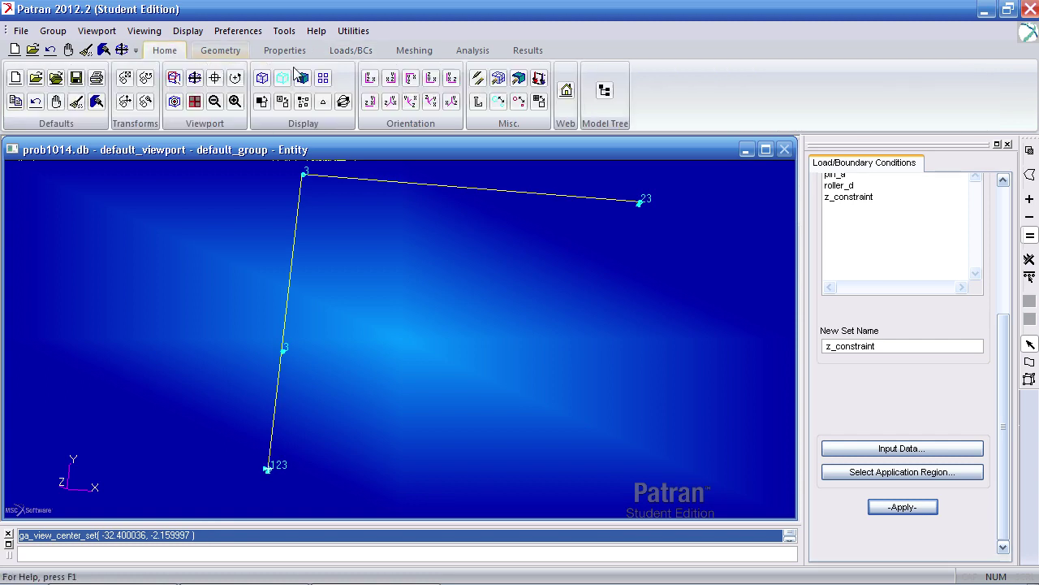
click(376, 81)
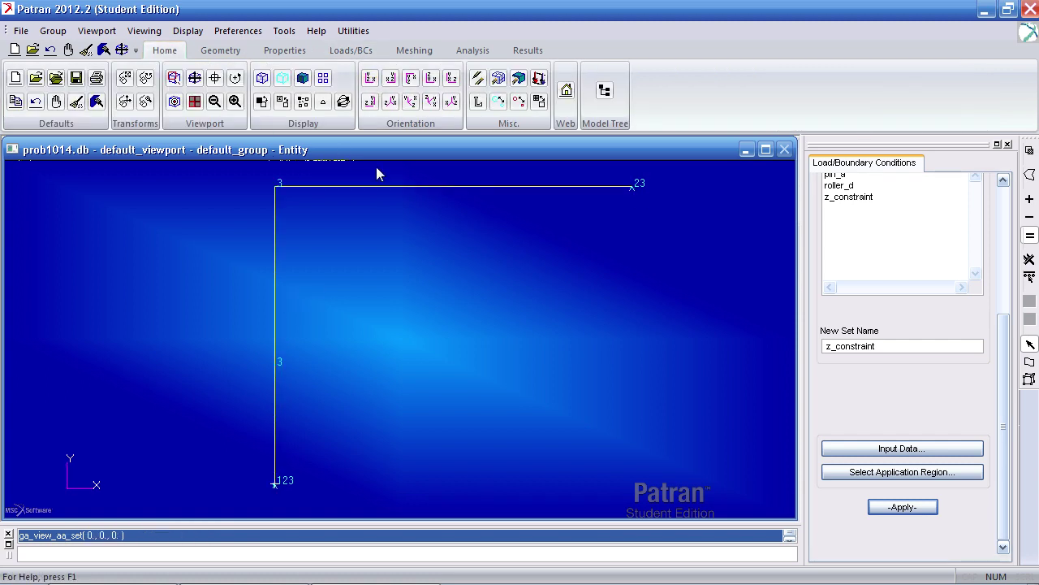
click(351, 51)
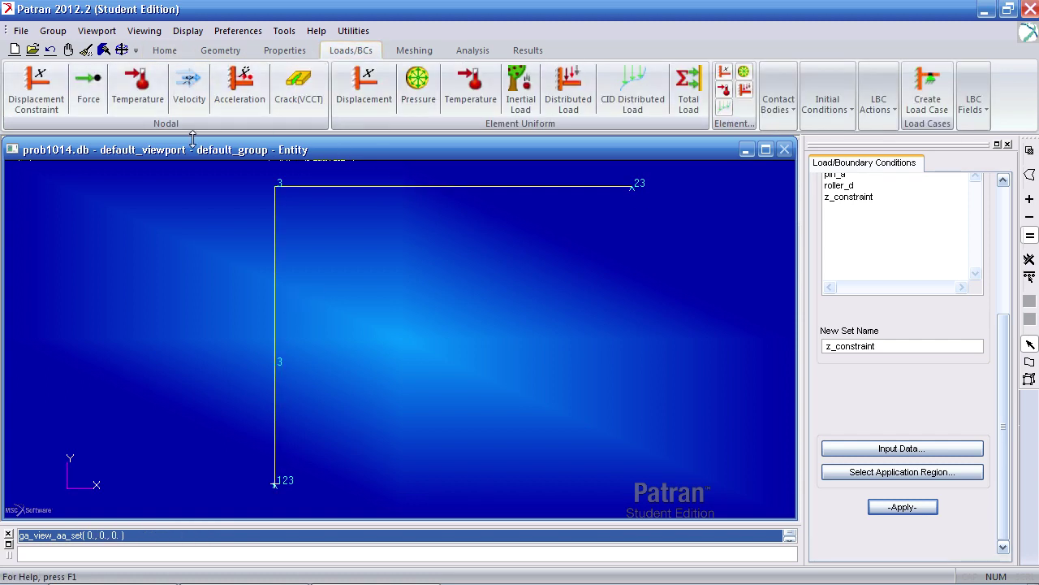
click(100, 102)
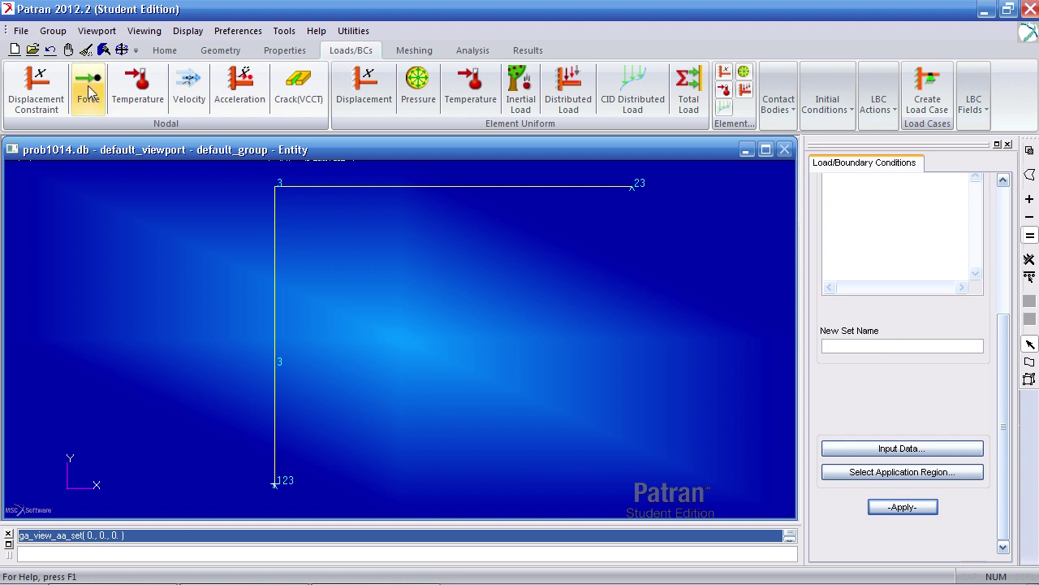
click(945, 346)
text(F)
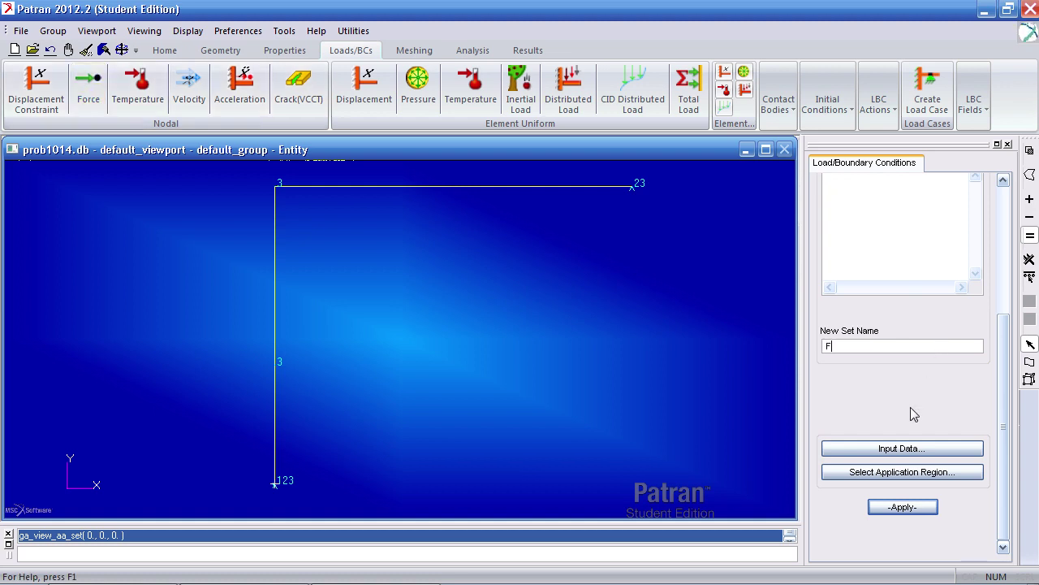
Step: Enter the force vector as 24000 in X, checking the tutorial PDF for the value
click(904, 446)
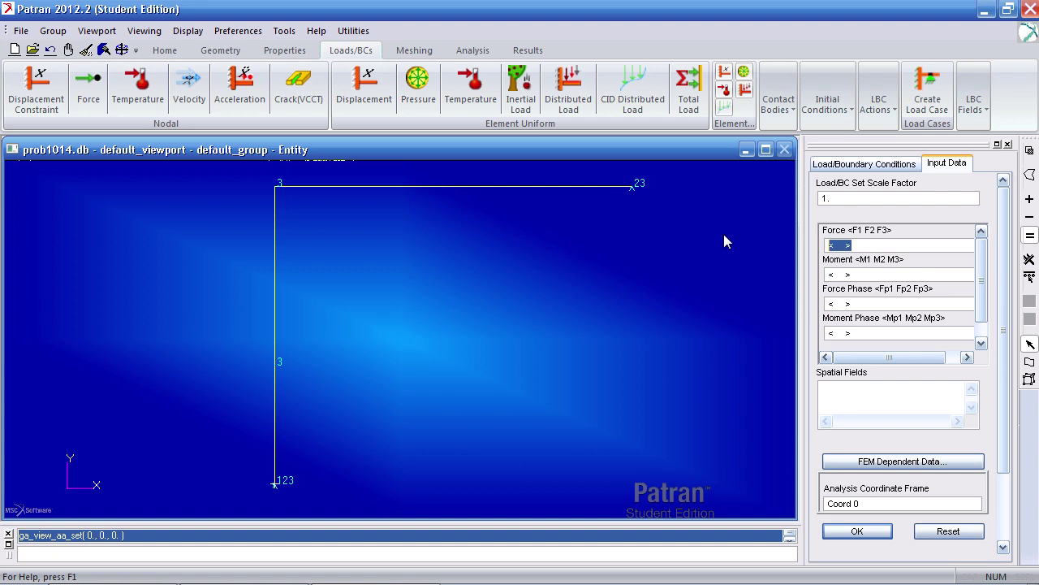
text(<)
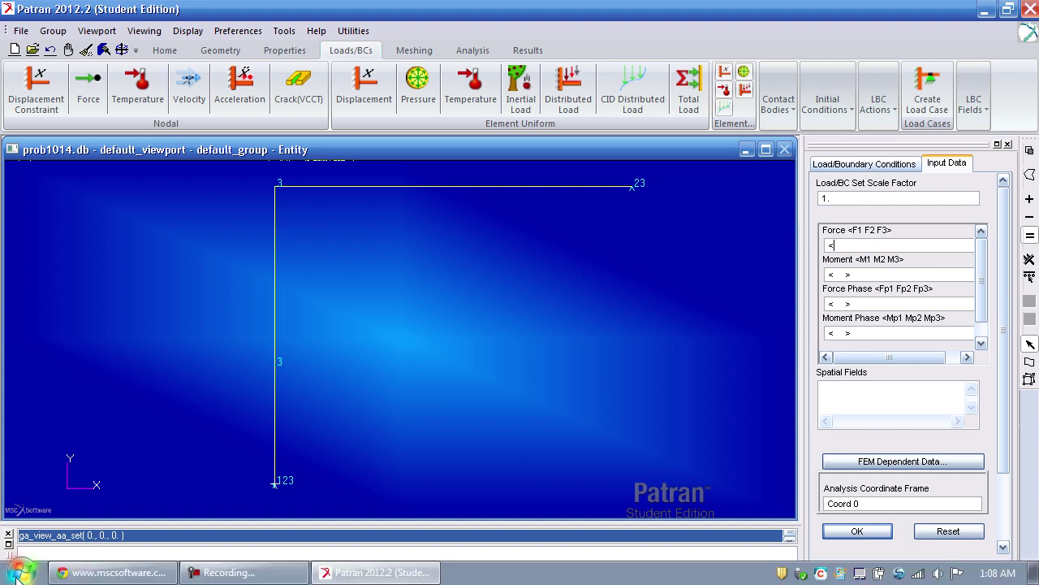
click(82, 575)
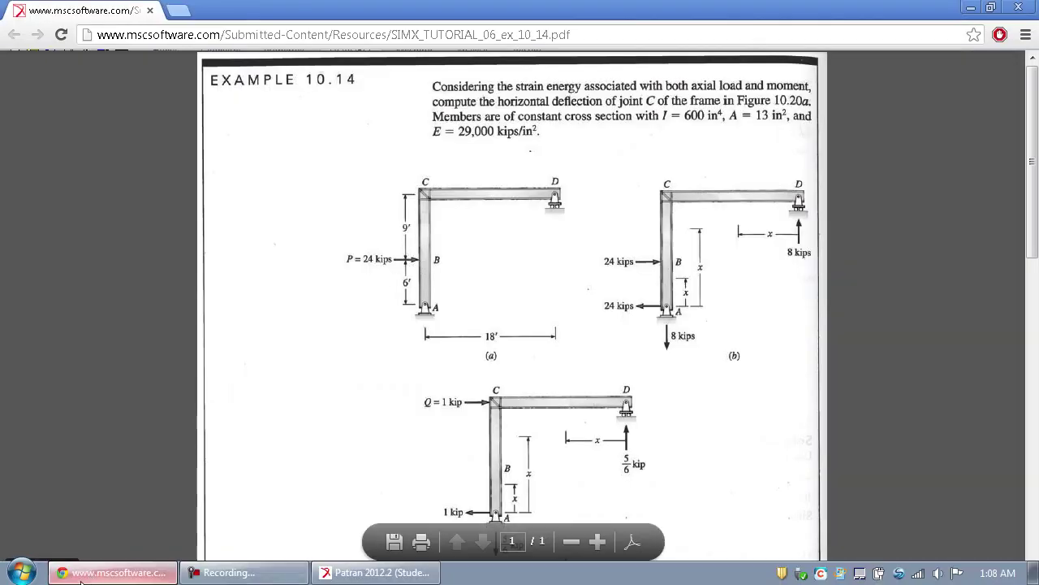
click(316, 575)
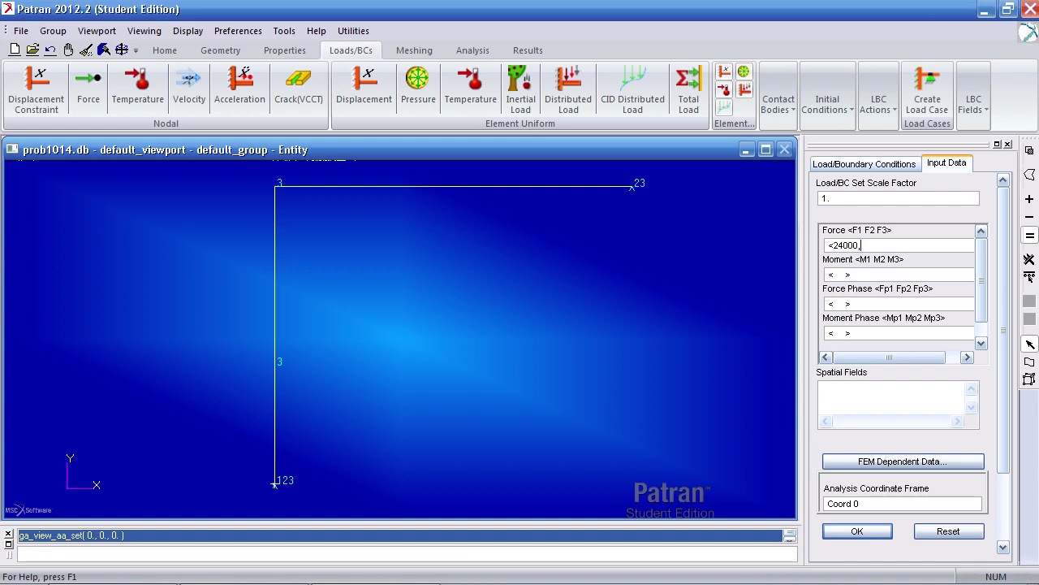
text(>)
click(857, 531)
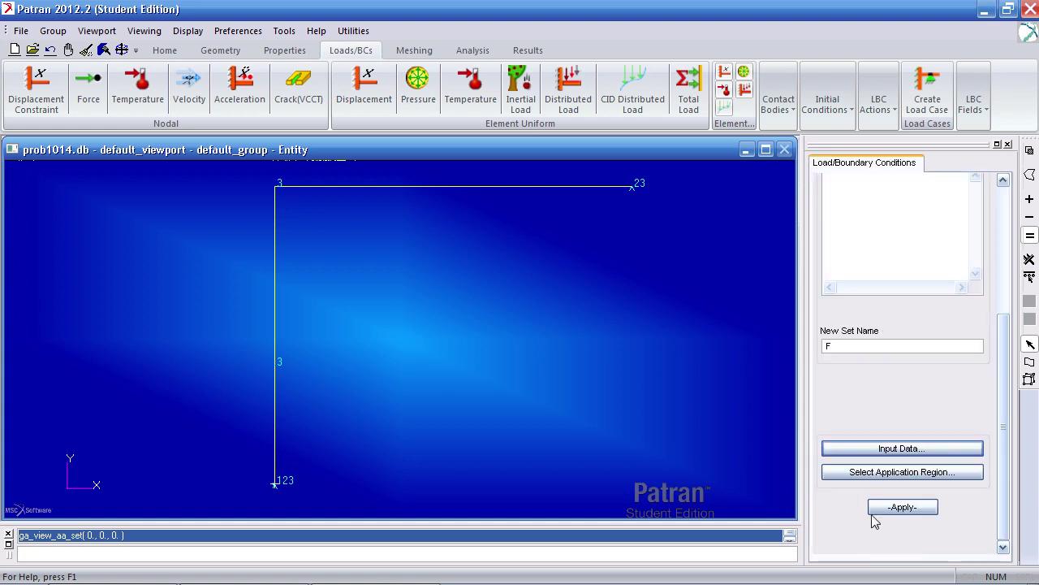
Step: Apply the force to Curve 1.2 on the vertical member and create set F
click(885, 474)
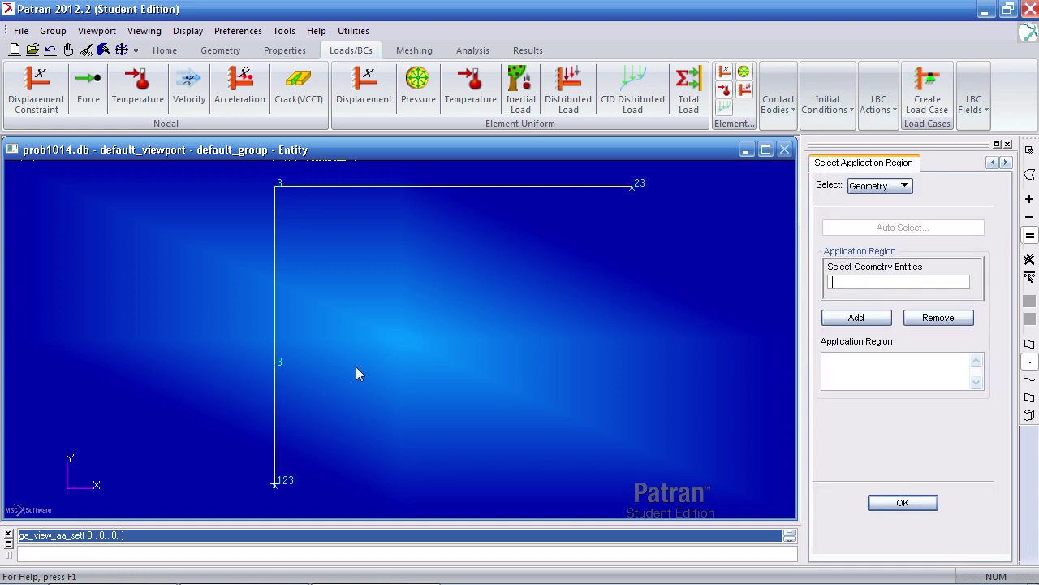
click(274, 372)
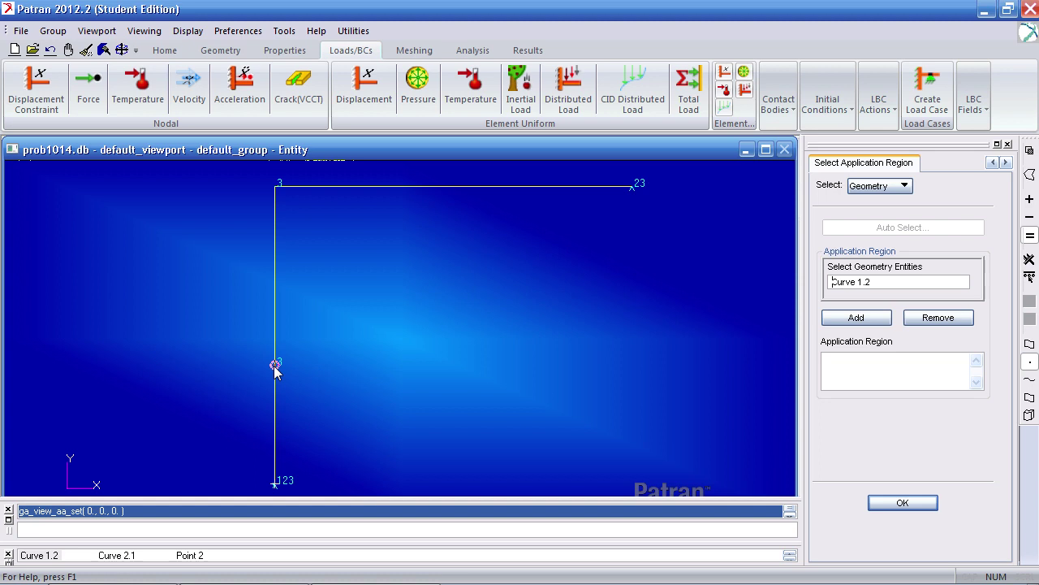
click(869, 318)
click(901, 503)
click(901, 506)
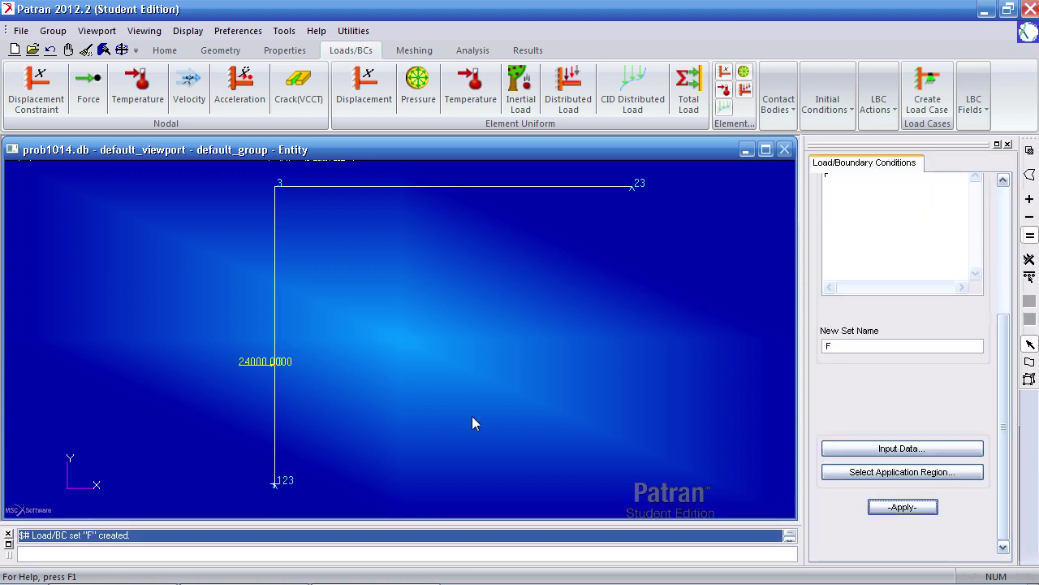
Step: Mesh Curves 1 to 3 with Bar2 elements, accepting the warning for all curves
click(414, 50)
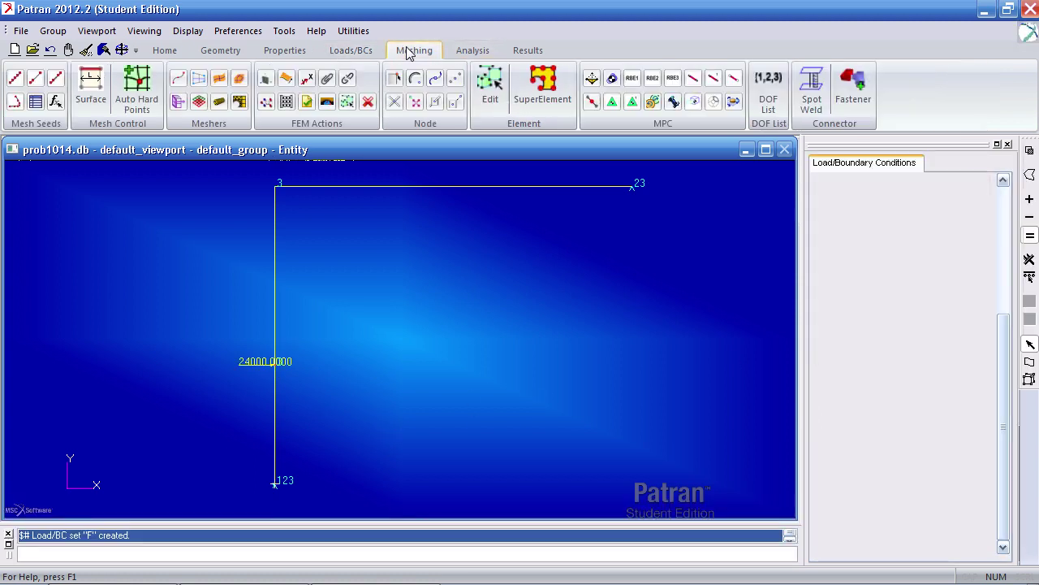
click(178, 78)
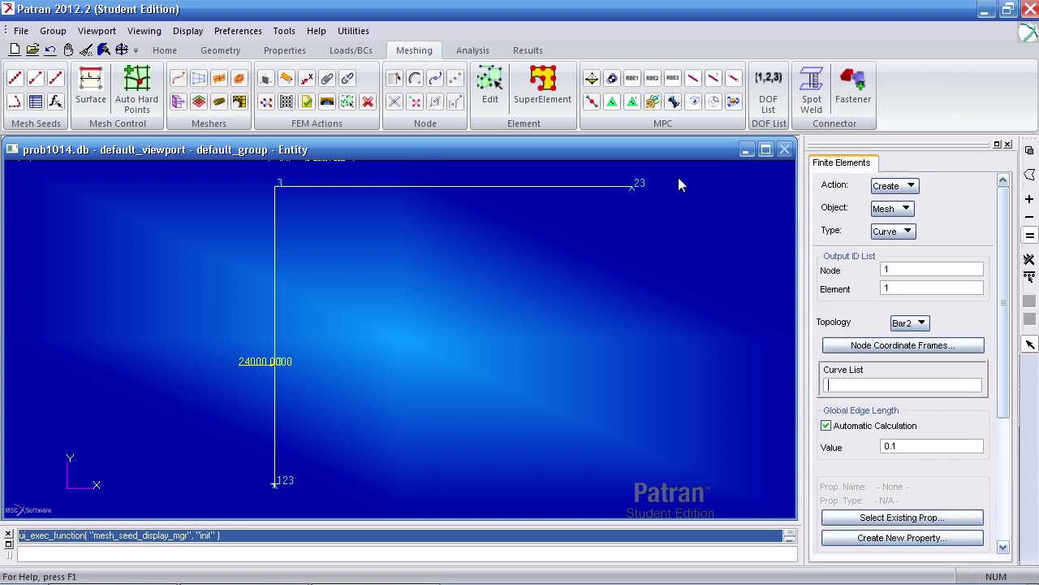
drag(666, 177, 209, 501)
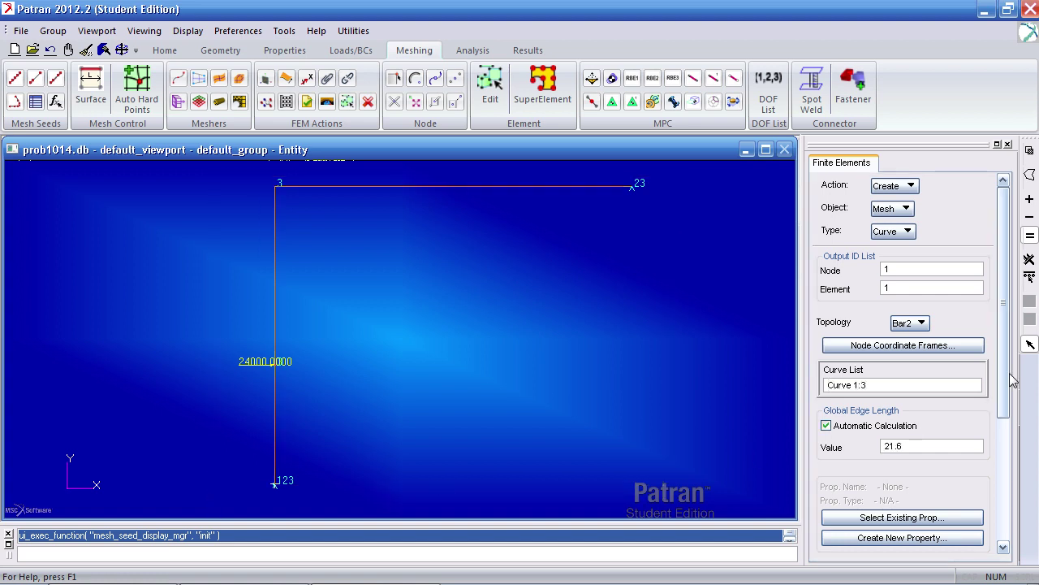
drag(1004, 309, 1004, 405)
click(918, 422)
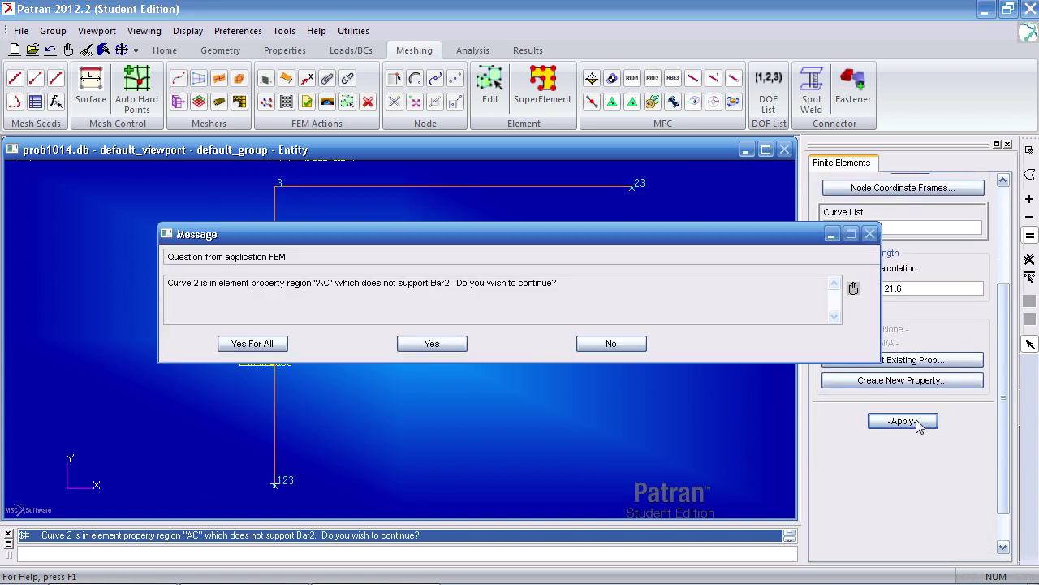
drag(585, 295, 187, 306)
click(334, 288)
click(276, 344)
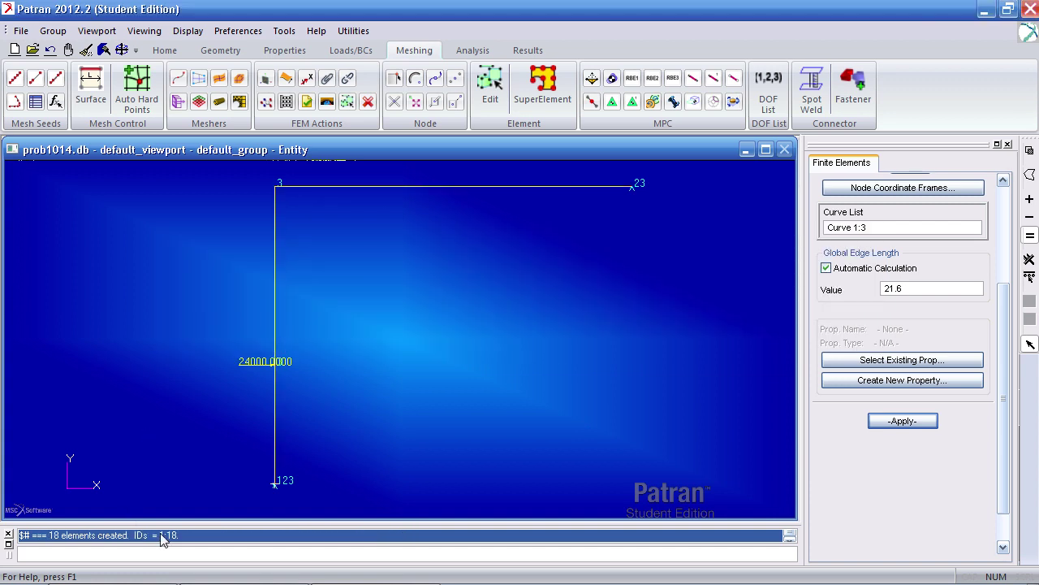
Step: Turn on node and element number labels on the mesh
click(167, 51)
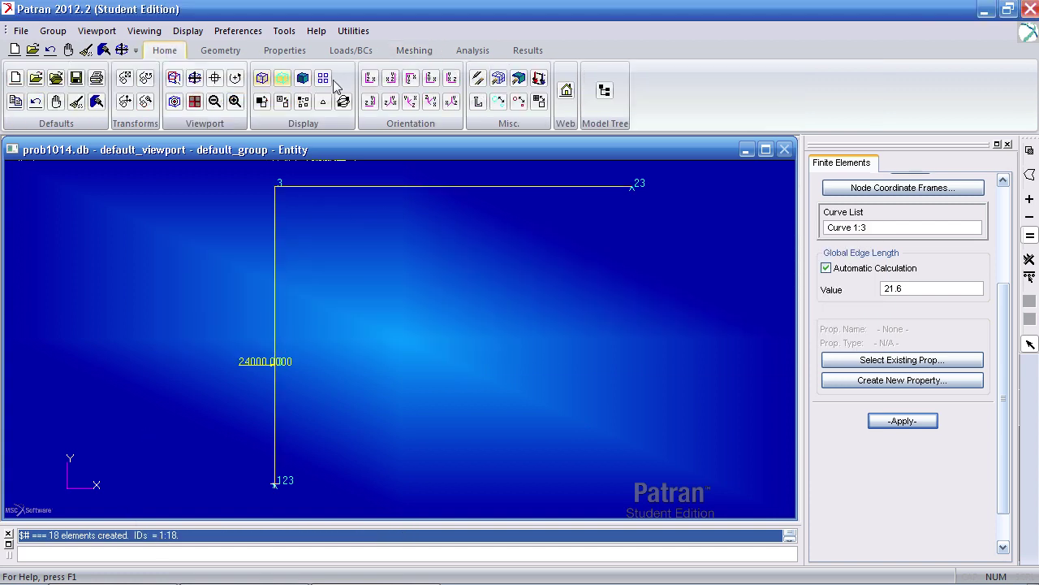
click(477, 103)
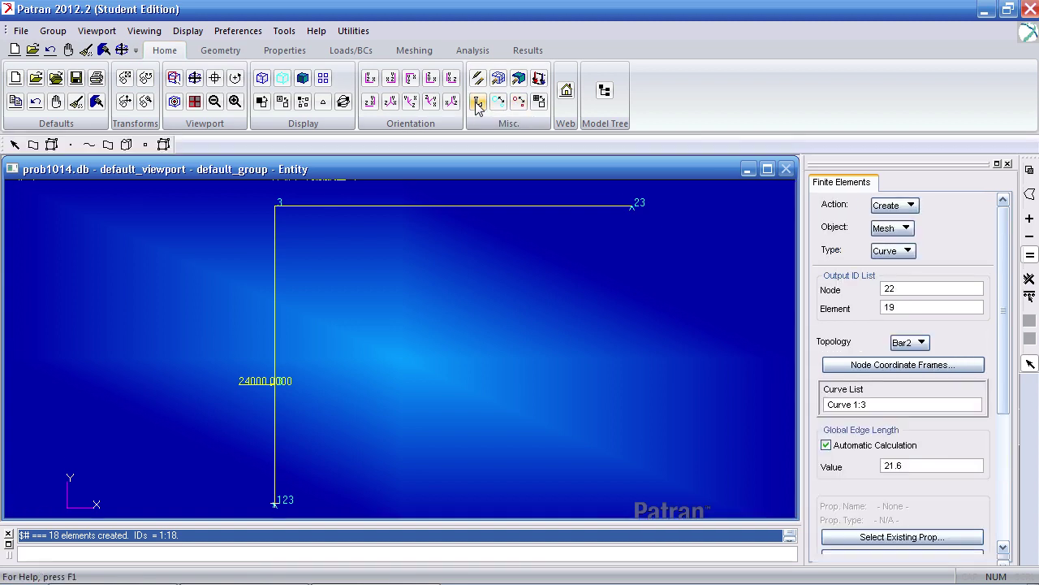
click(151, 147)
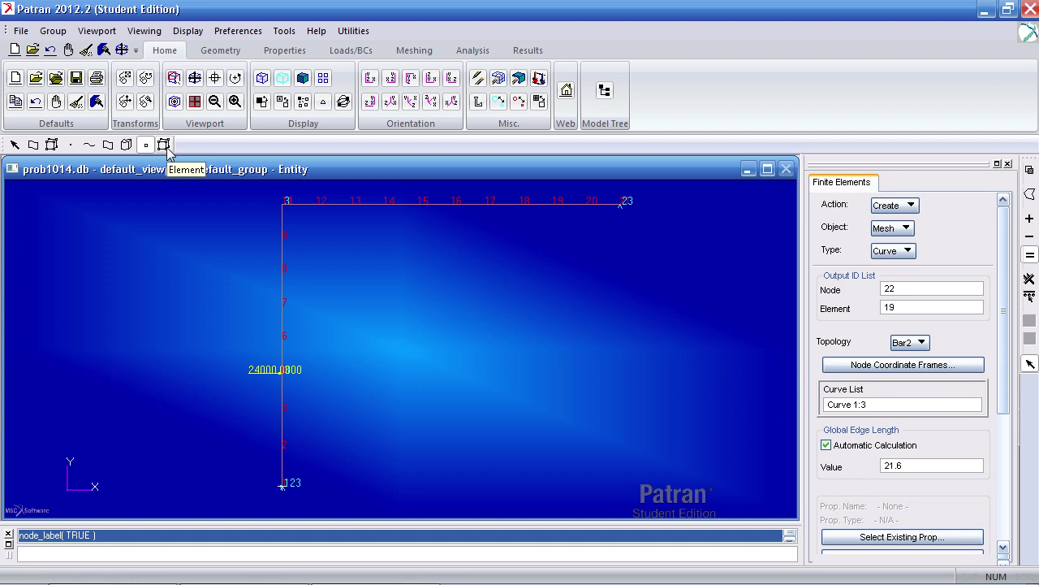
click(164, 145)
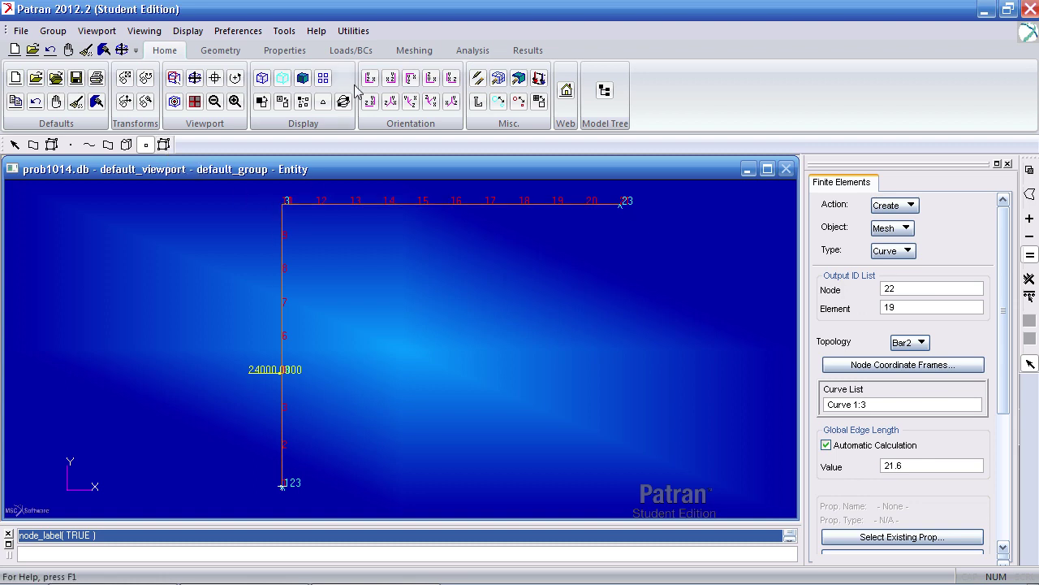
Step: Equivalence nodes at tolerance 0.005, removing 2 duplicates, then hide labels and rotate the view
click(406, 52)
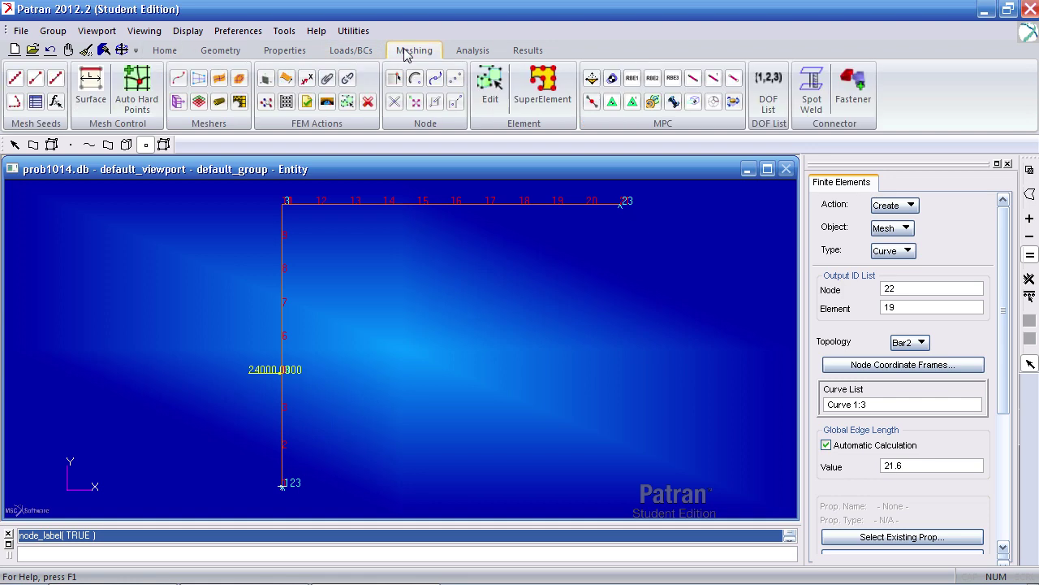
click(269, 105)
scroll(1006, 352, down, 1)
scroll(1005, 353, down, 3)
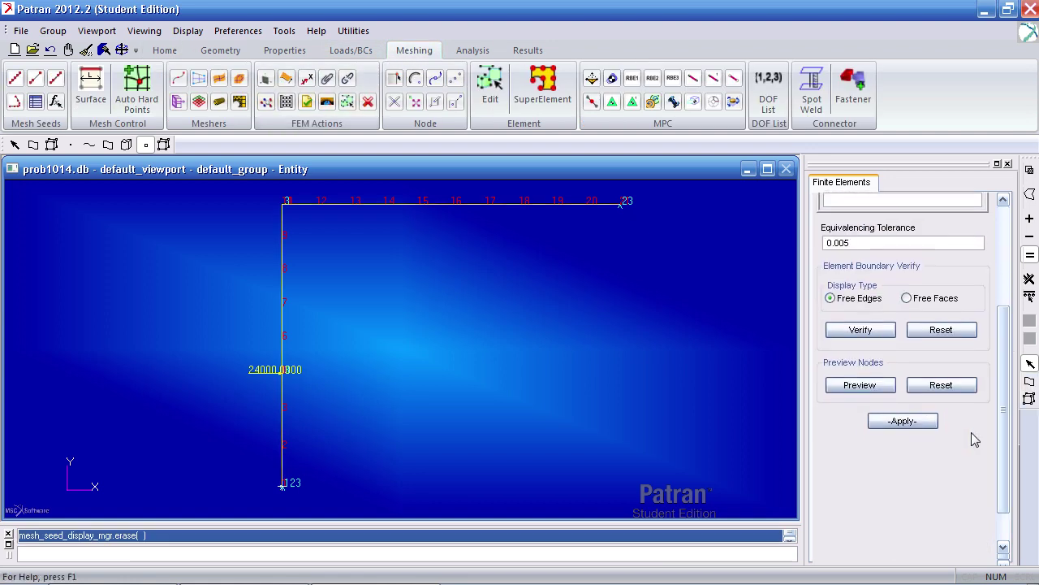
click(927, 422)
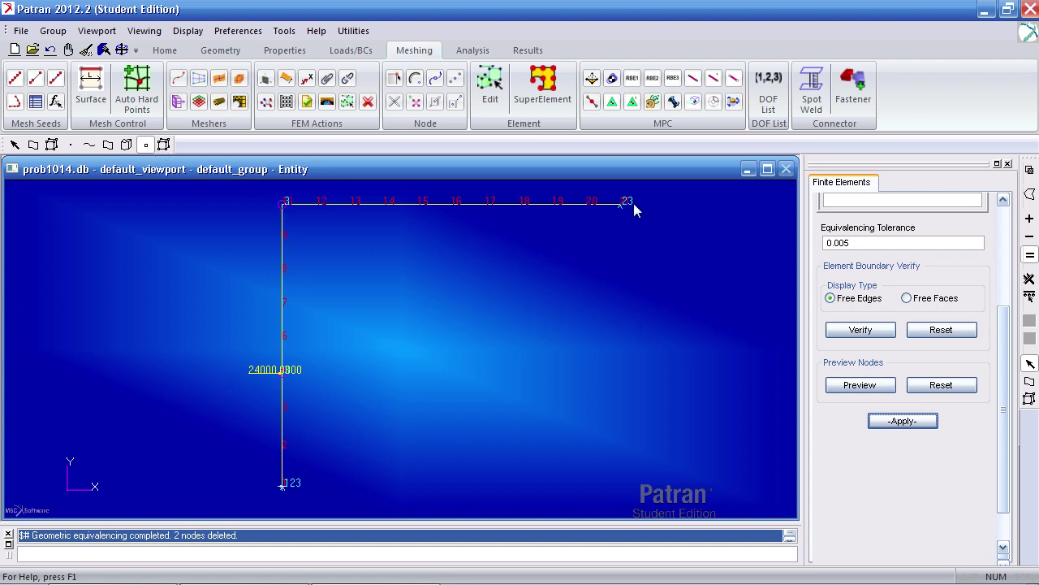
click(163, 145)
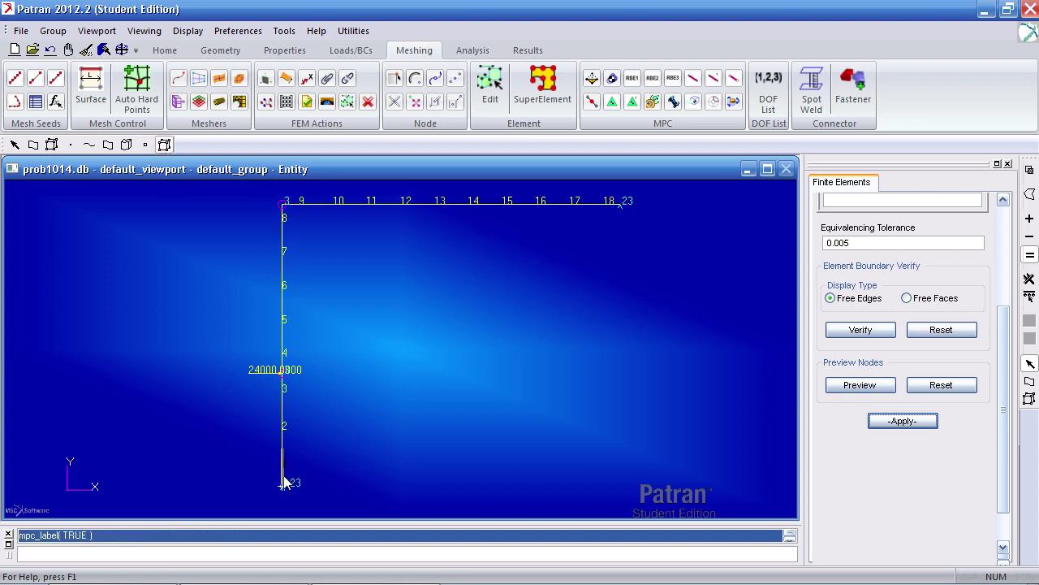
click(164, 145)
click(166, 50)
middle_drag(454, 367, 481, 376)
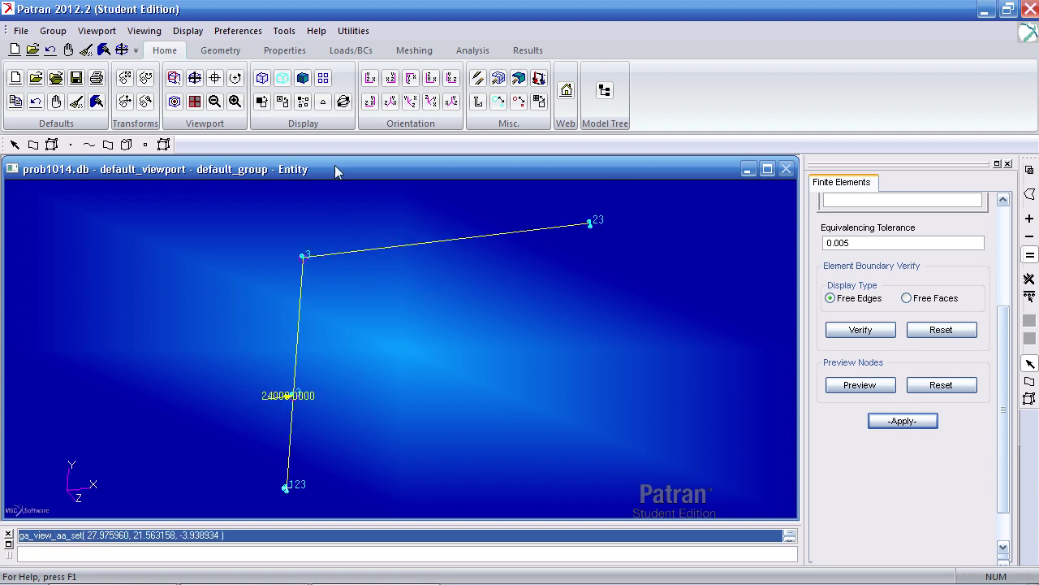
Step: Display the beams as 3D:FullSpan sections, smooth shaded, and zoom in on the junction
click(188, 30)
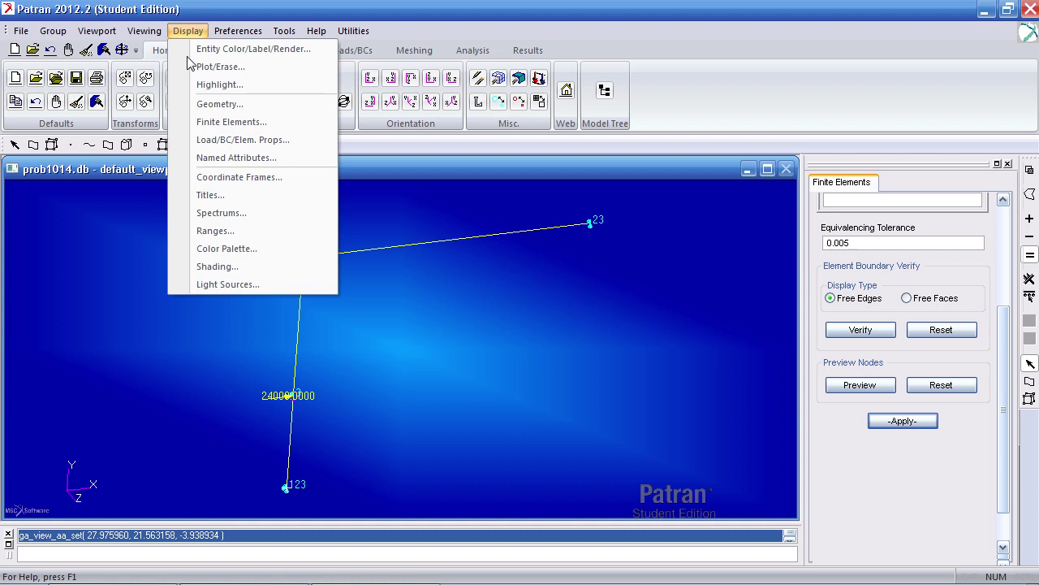
click(249, 142)
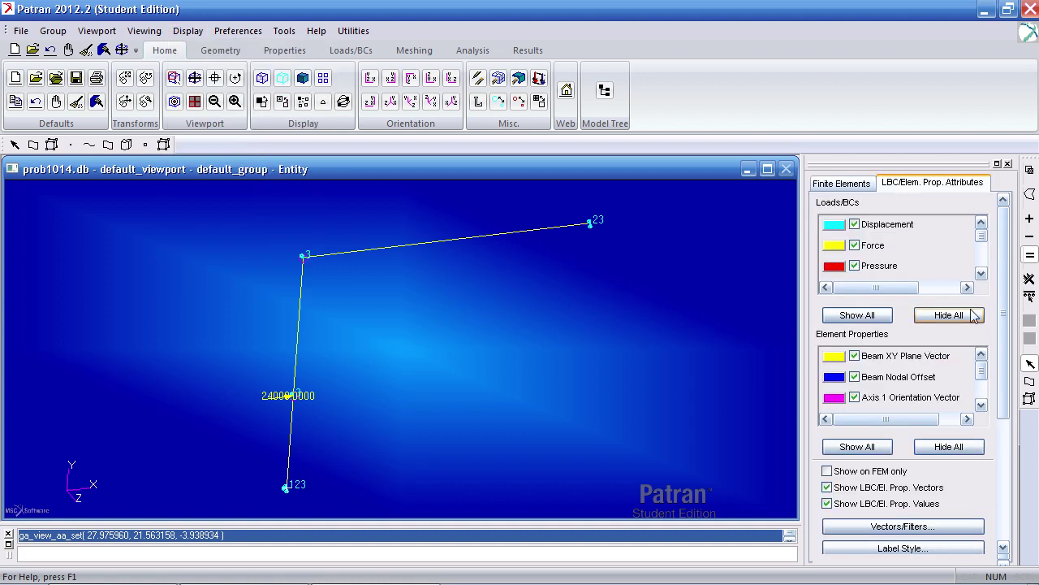
drag(1002, 298, 964, 422)
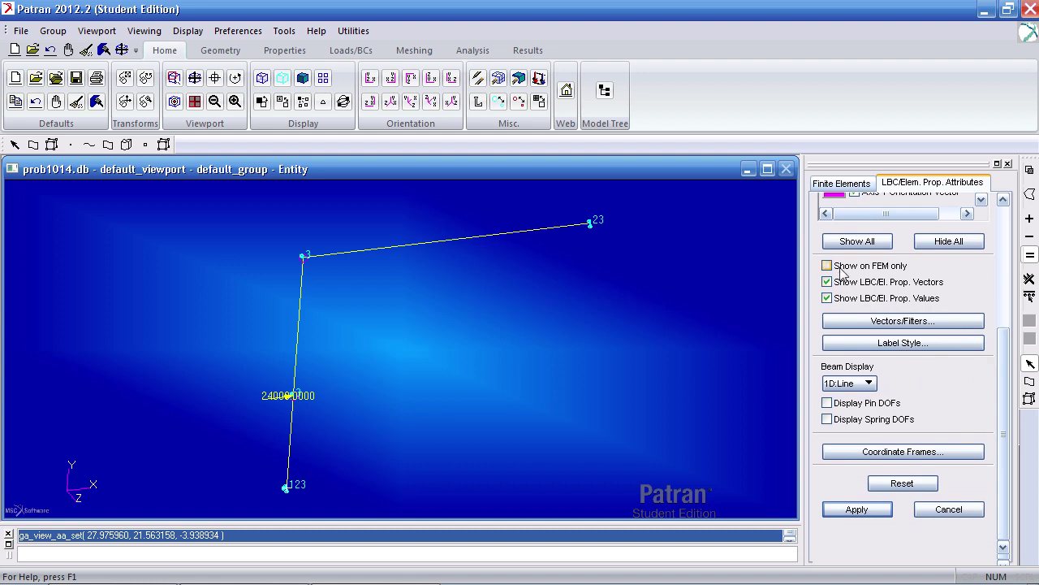
click(868, 384)
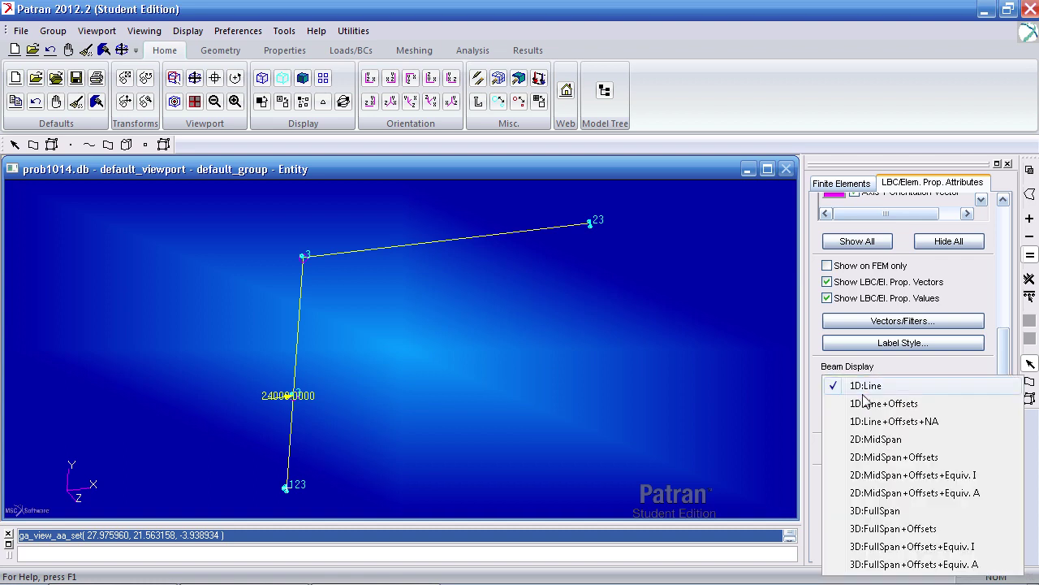
click(884, 511)
click(865, 510)
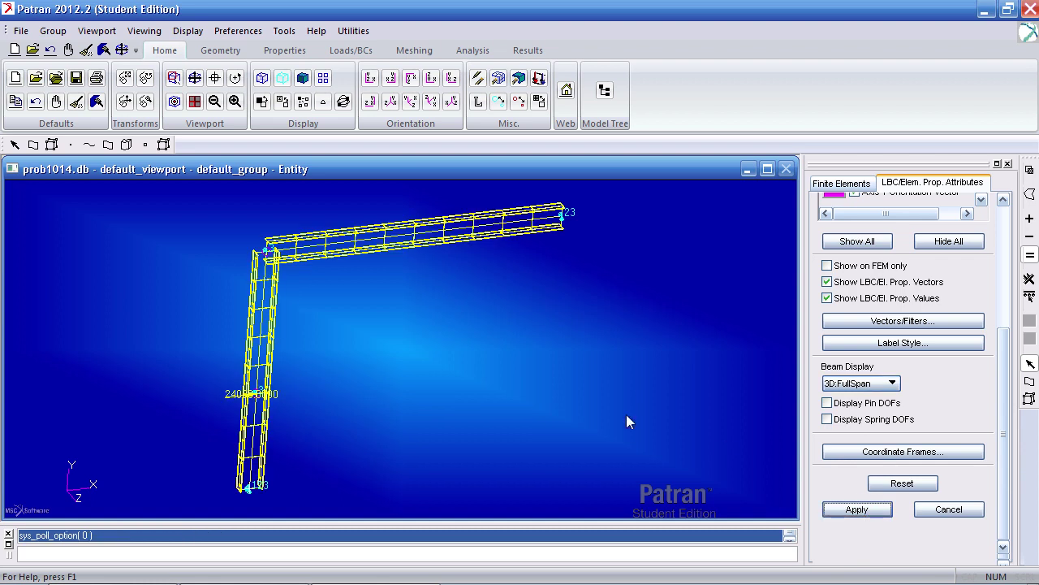
mouse_move(596, 404)
middle_down()
mouse_move(571, 391)
mouse_move(589, 403)
middle_up()
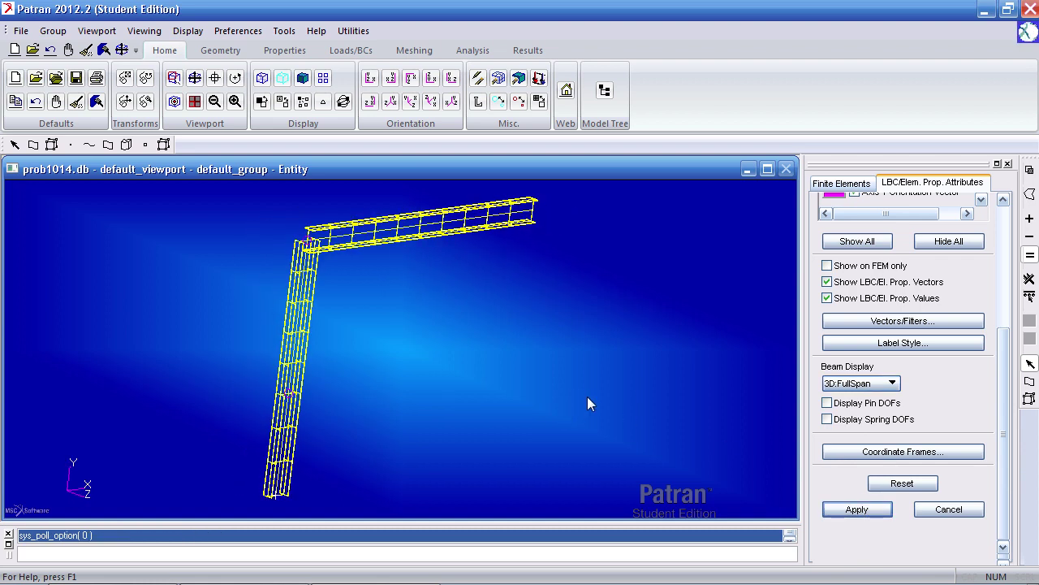
click(303, 79)
middle_drag(329, 189, 382, 297)
Step: Return the beam display to 1D:Line and restore the front view of the frame
click(861, 383)
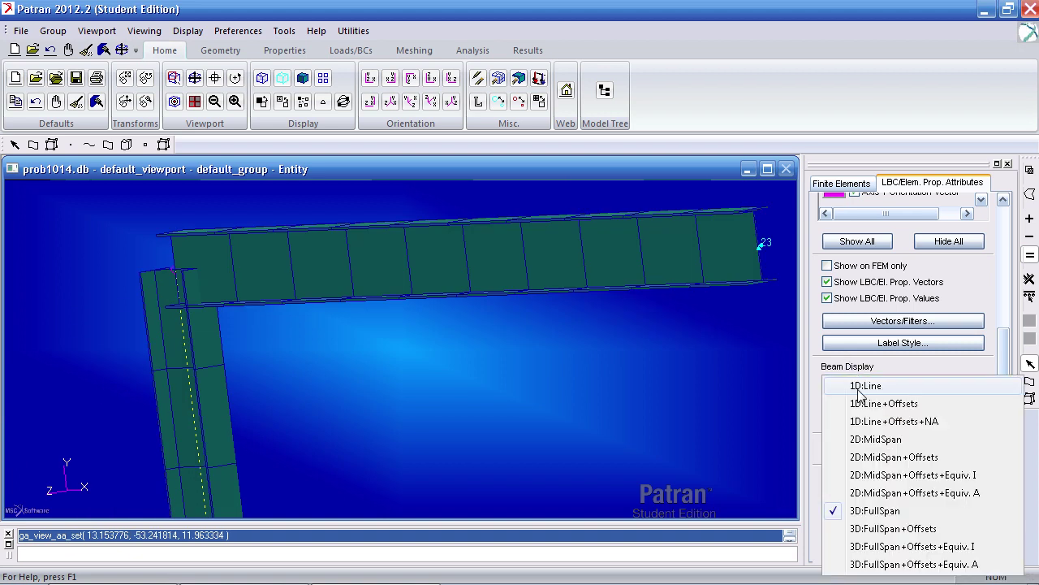
click(861, 387)
click(856, 509)
middle_drag(532, 326, 526, 315)
click(370, 78)
shift+middle_drag(458, 270, 459, 284)
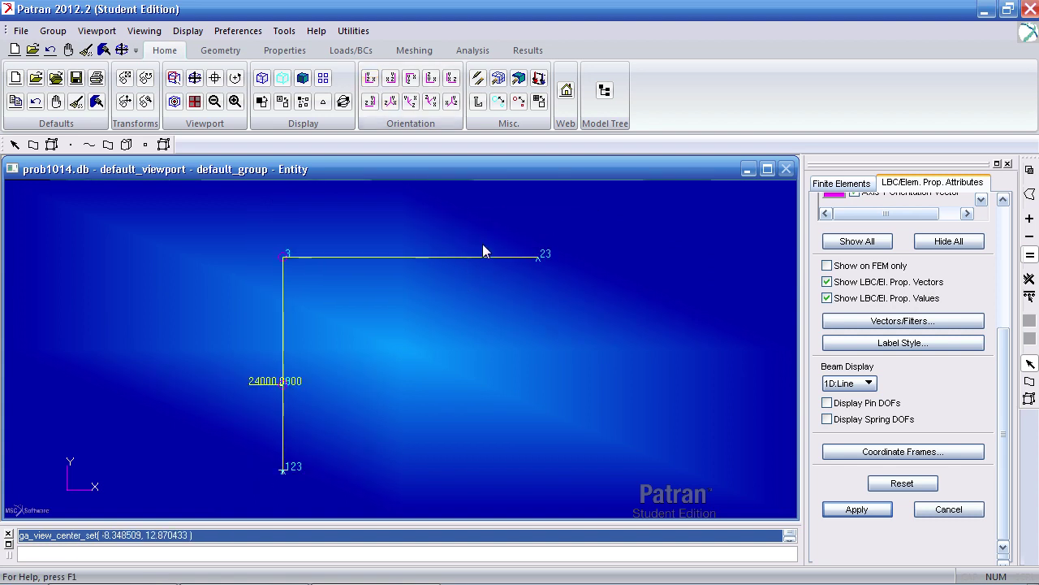
Step: Open the Default subcase settings for the analysis job
click(473, 50)
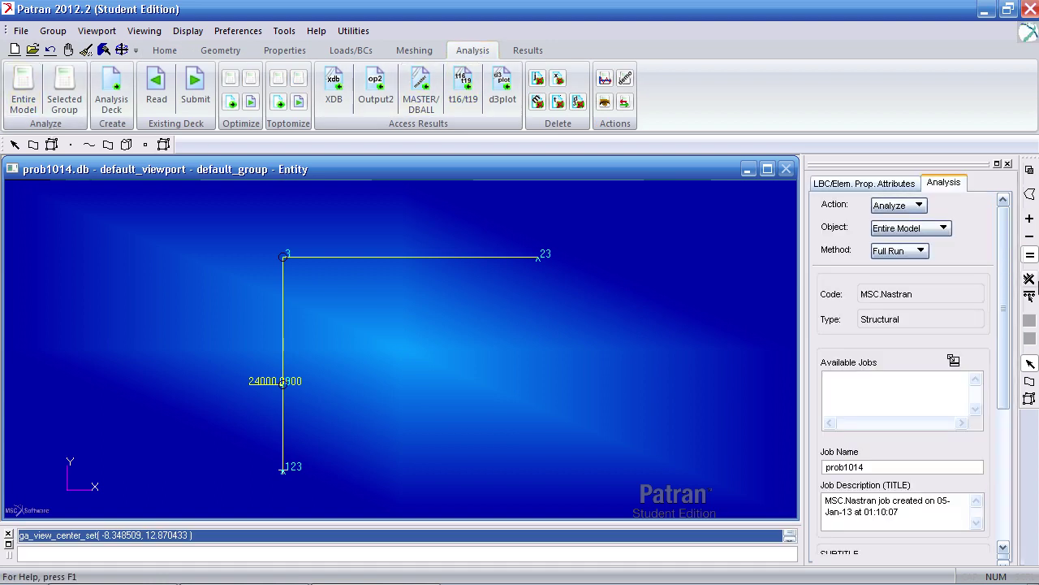
drag(1002, 304, 958, 441)
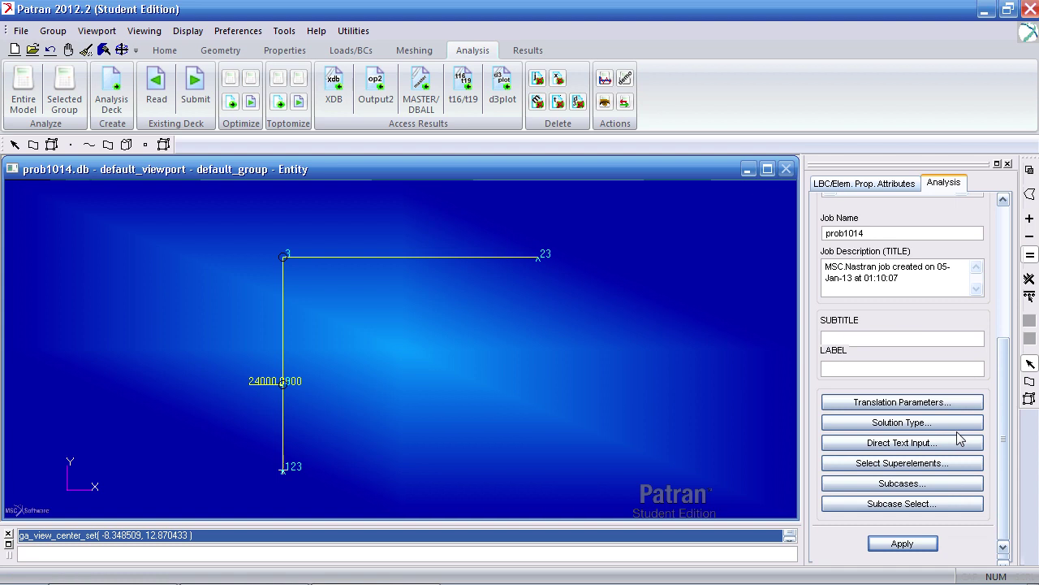
click(902, 483)
click(673, 180)
drag(710, 73, 598, 6)
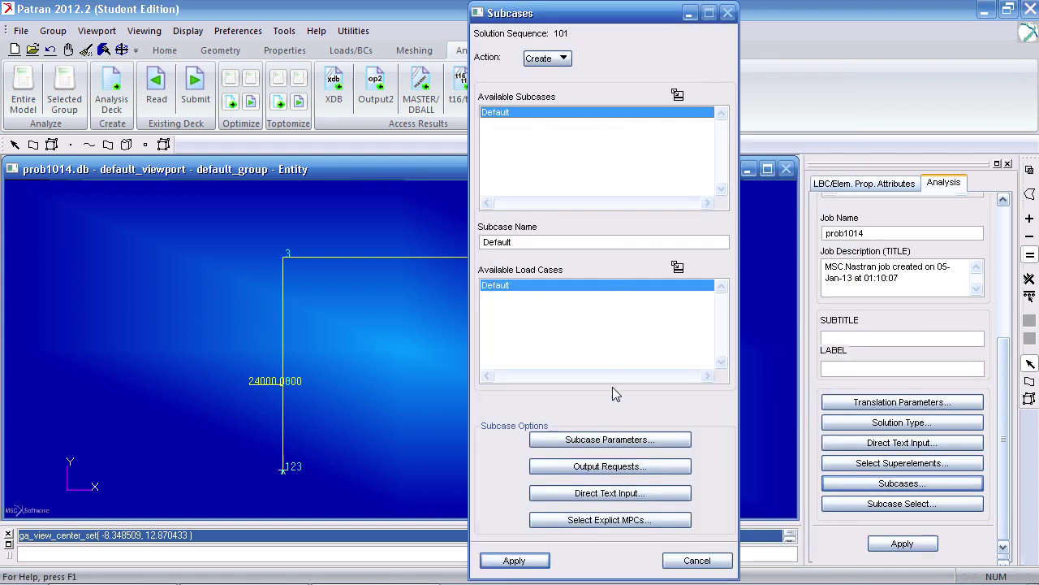
click(625, 440)
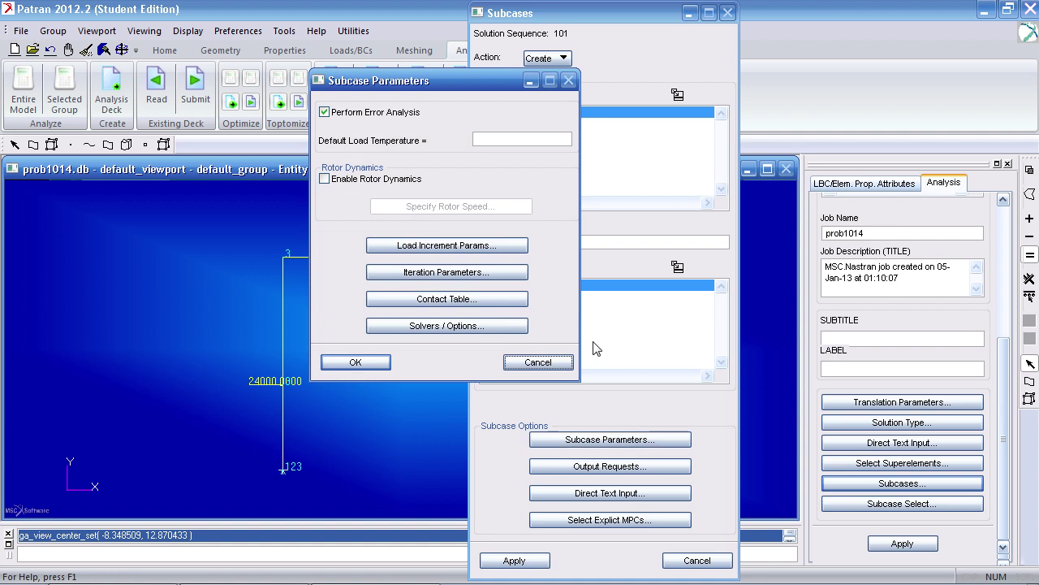
click(537, 362)
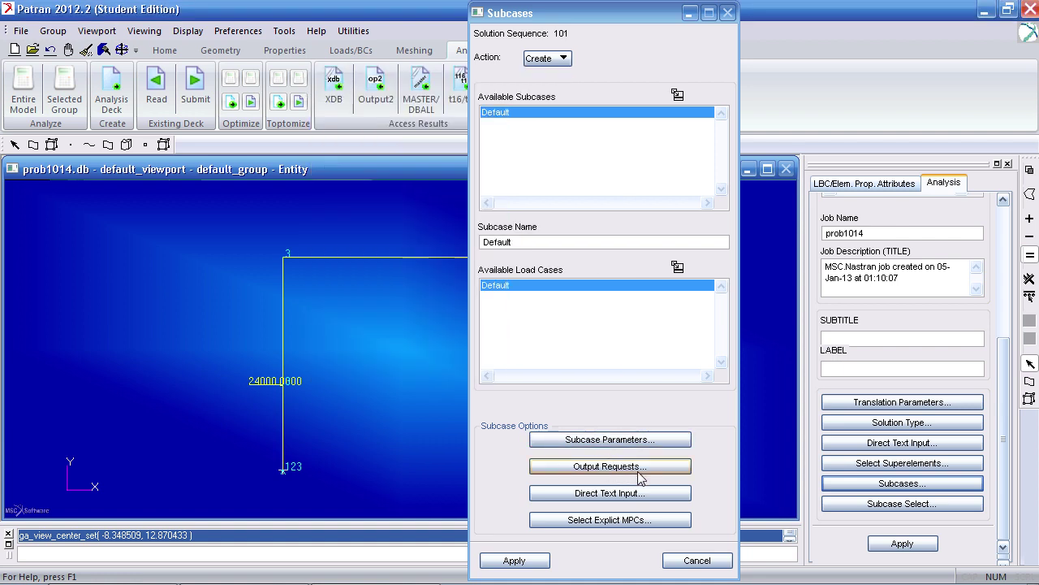
Step: Replace the STRESS and SPCFORCES requests with Element Stresses and Grid Point Force Balance
click(611, 469)
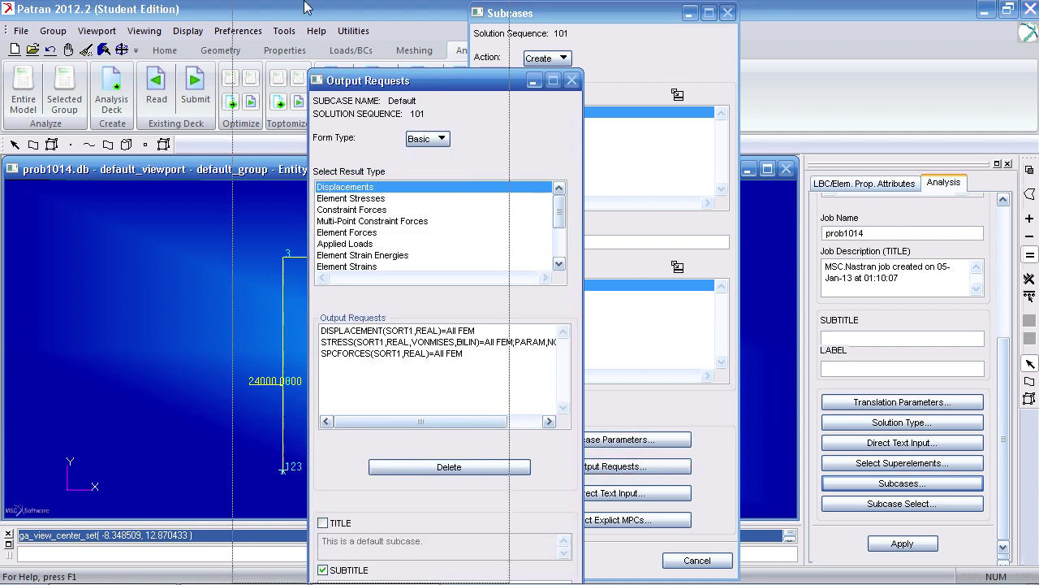
drag(379, 81, 305, 4)
click(363, 276)
click(376, 398)
click(357, 275)
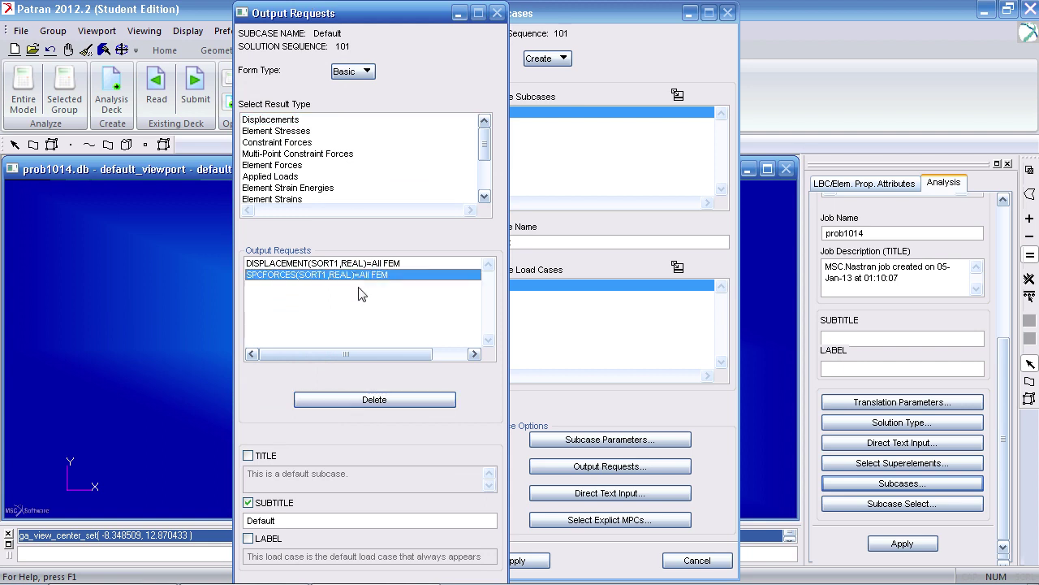
click(378, 401)
click(298, 267)
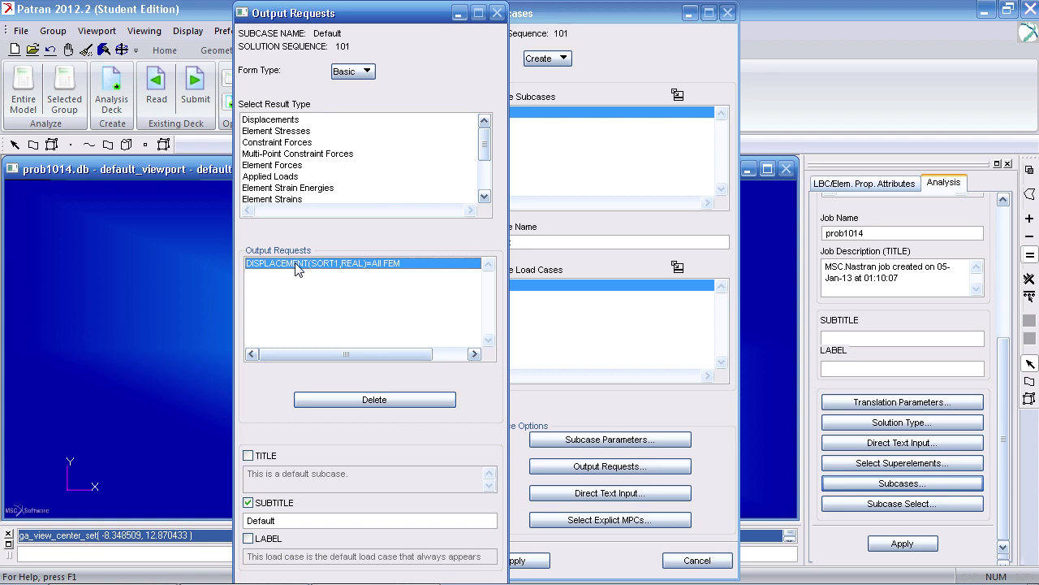
click(293, 131)
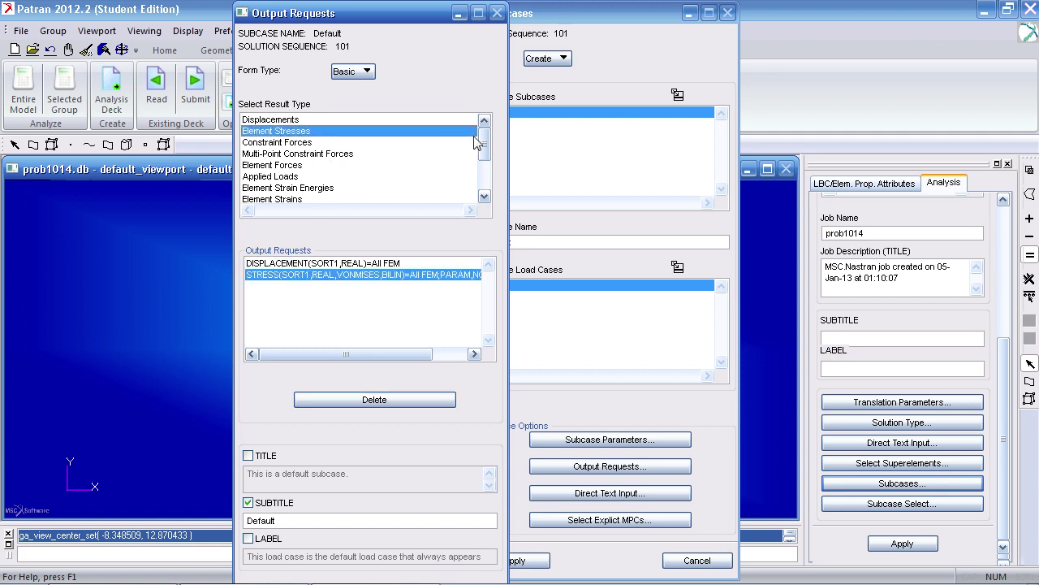
scroll(478, 141, down, 2)
click(317, 154)
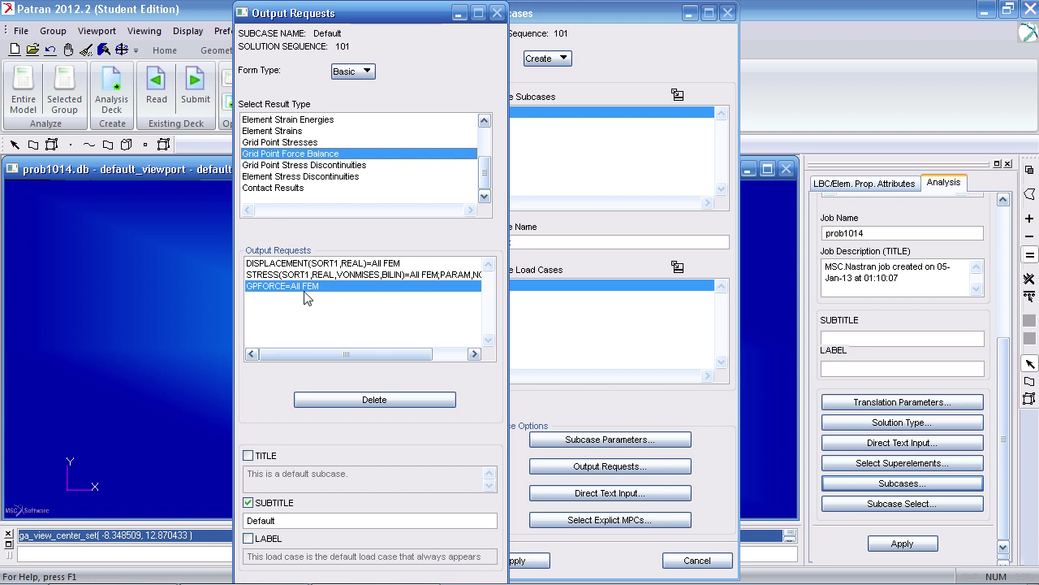
Step: Apply the output requests and submit job prob1014 to Nastran
drag(364, 8, 279, 6)
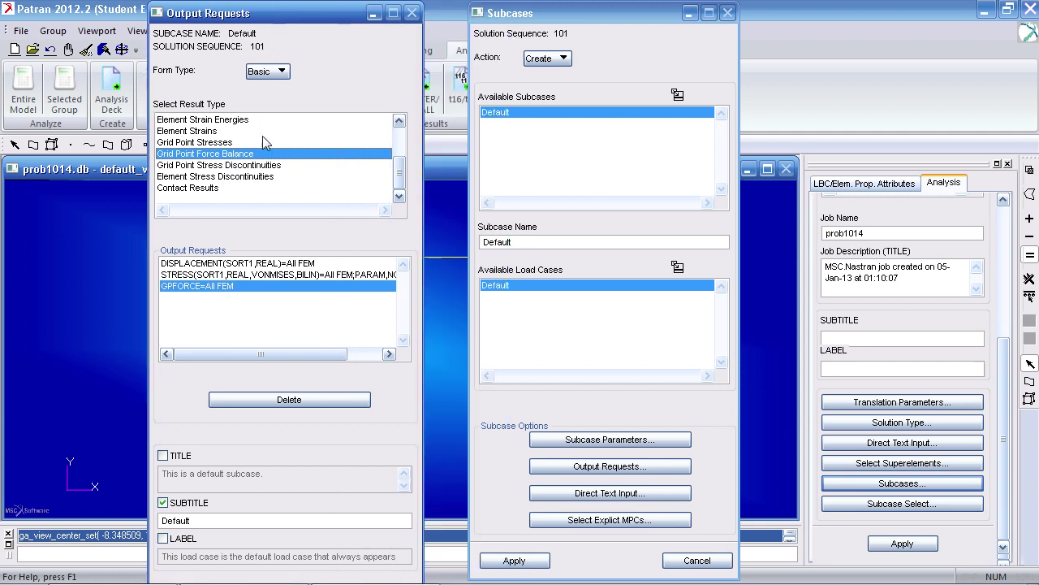
click(521, 560)
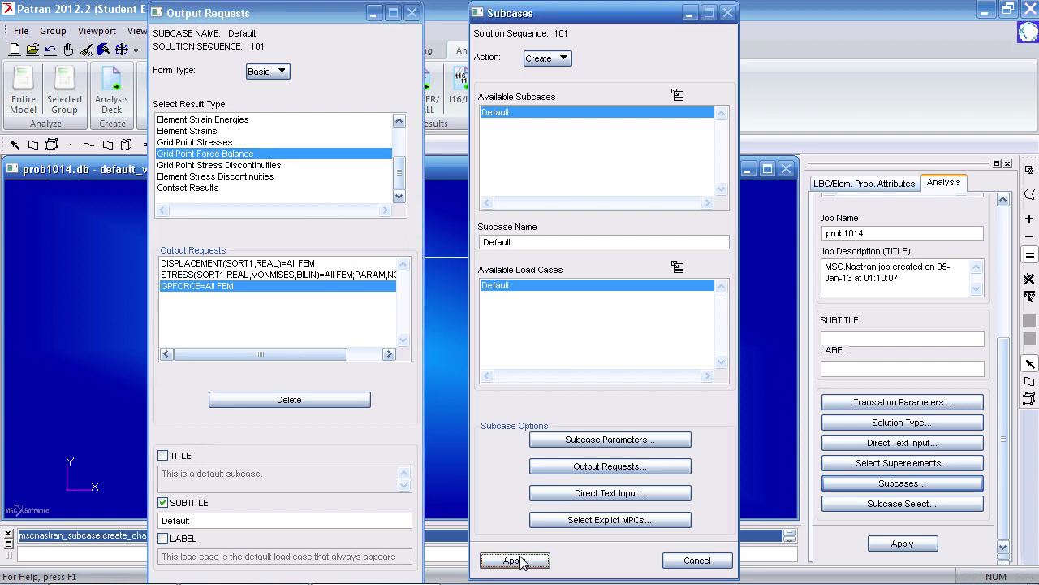
click(674, 561)
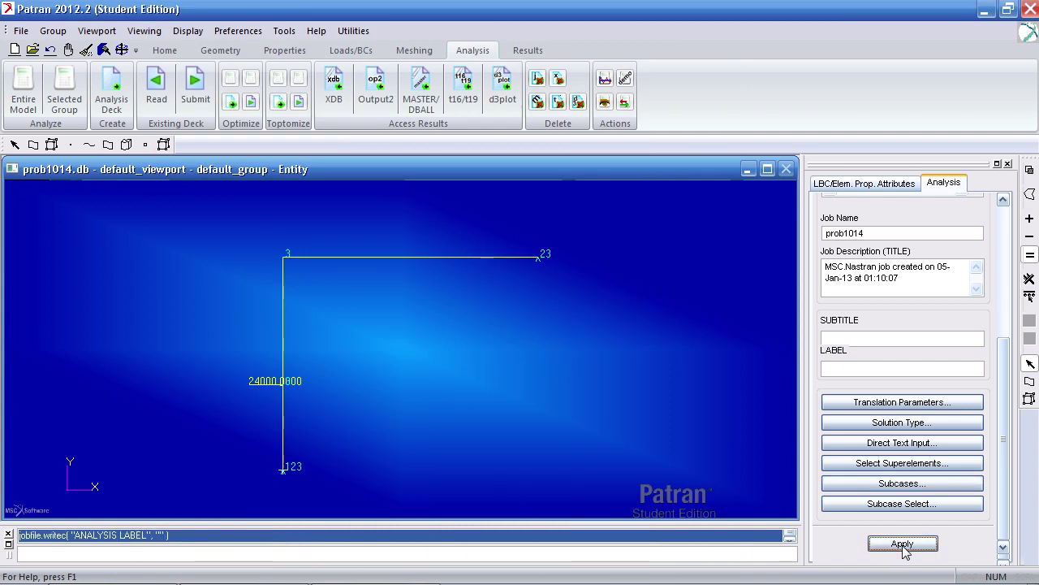
click(902, 544)
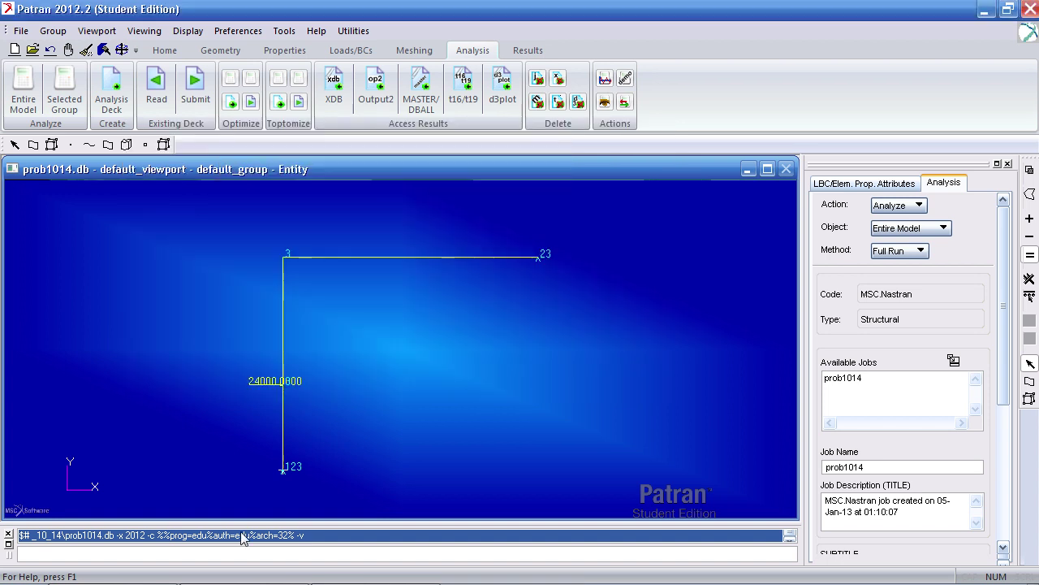
Step: Scroll the Example 10.14 PDF to joint C's final 2.8 in horizontal deflection
click(166, 574)
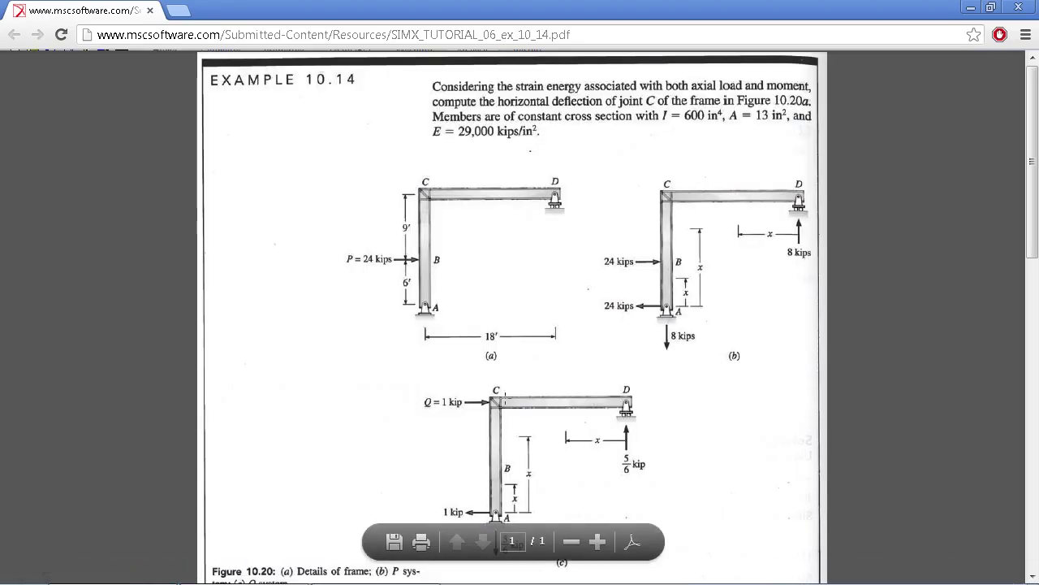
scroll(513, 393, down, 3)
scroll(513, 393, down, 9)
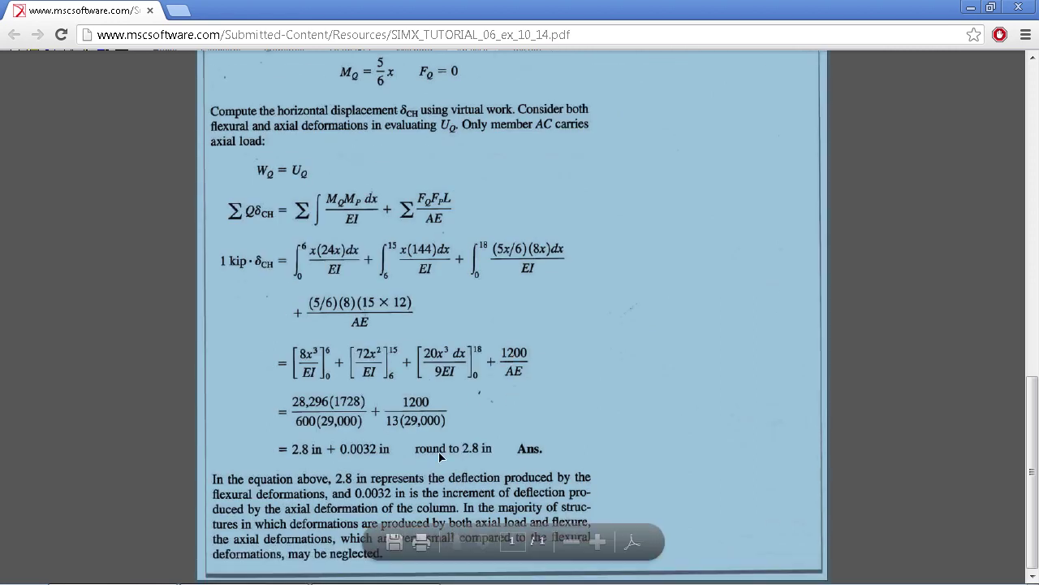
click(302, 449)
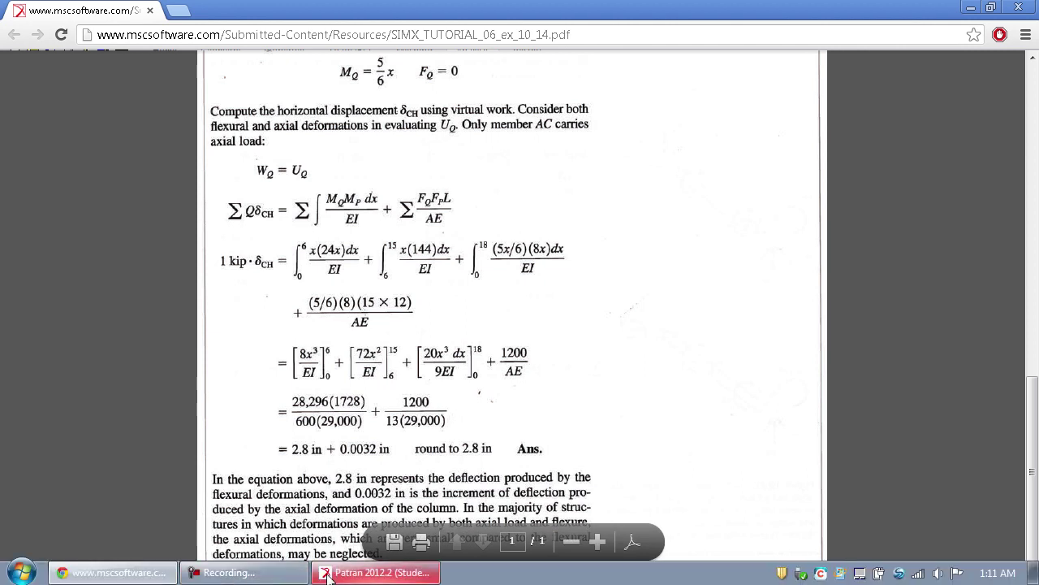
Step: Attach the prob1014 analysis results file in Patran
click(294, 576)
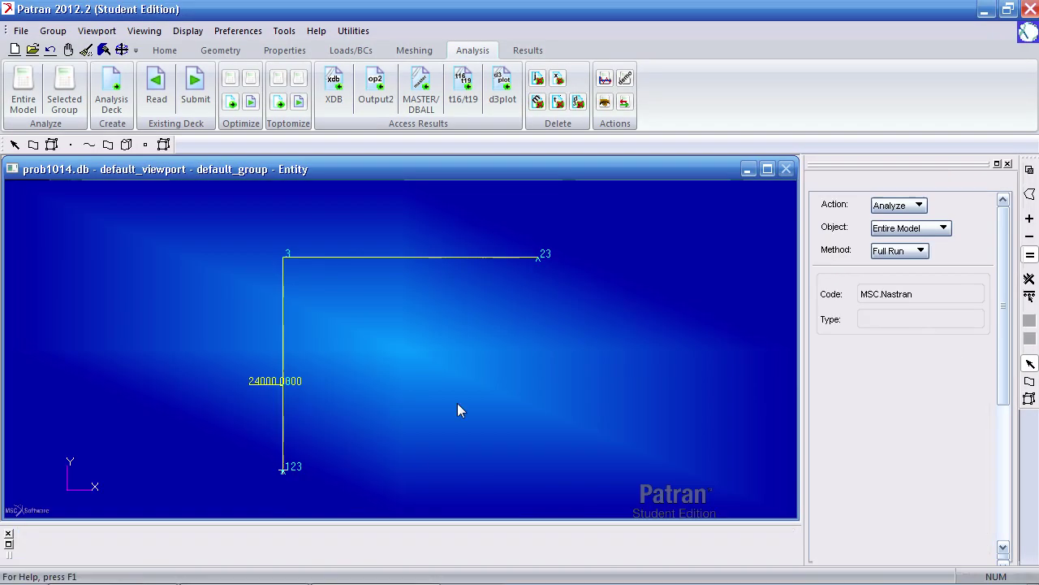
click(335, 91)
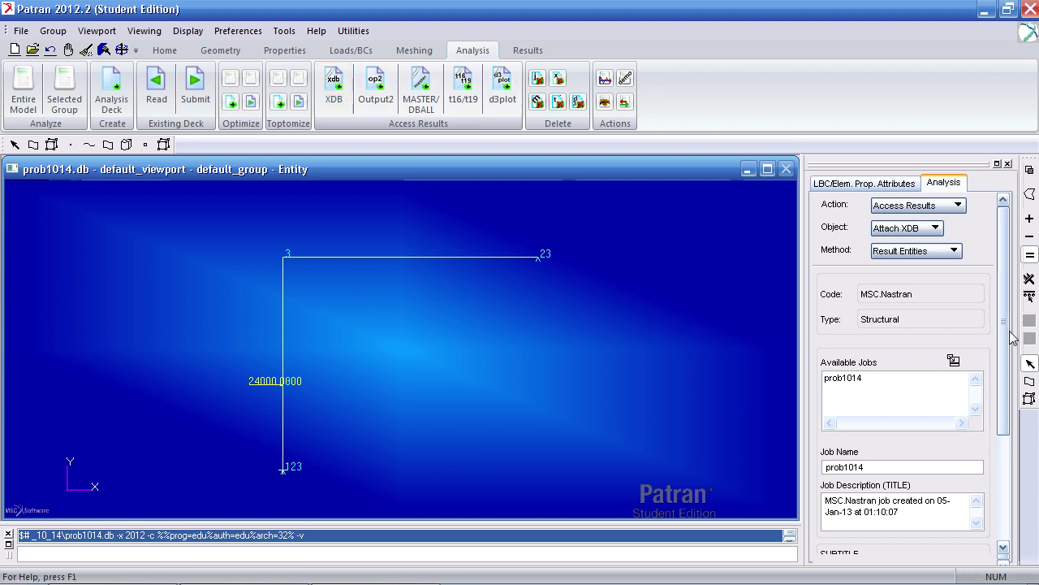
scroll(983, 462, down, 3)
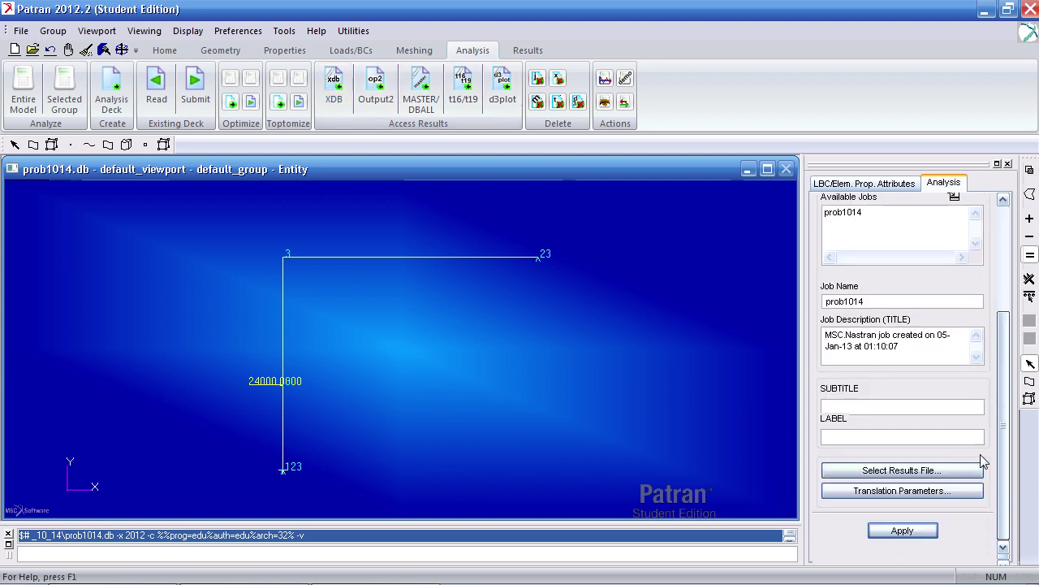
click(908, 531)
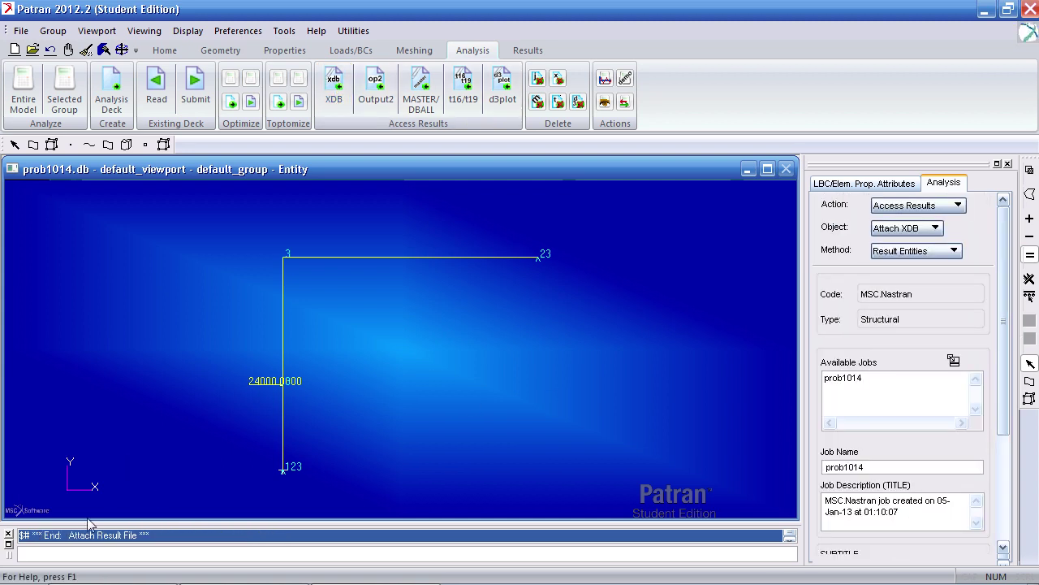
Step: Set up a cursor readout of translational displacement, X component
click(527, 50)
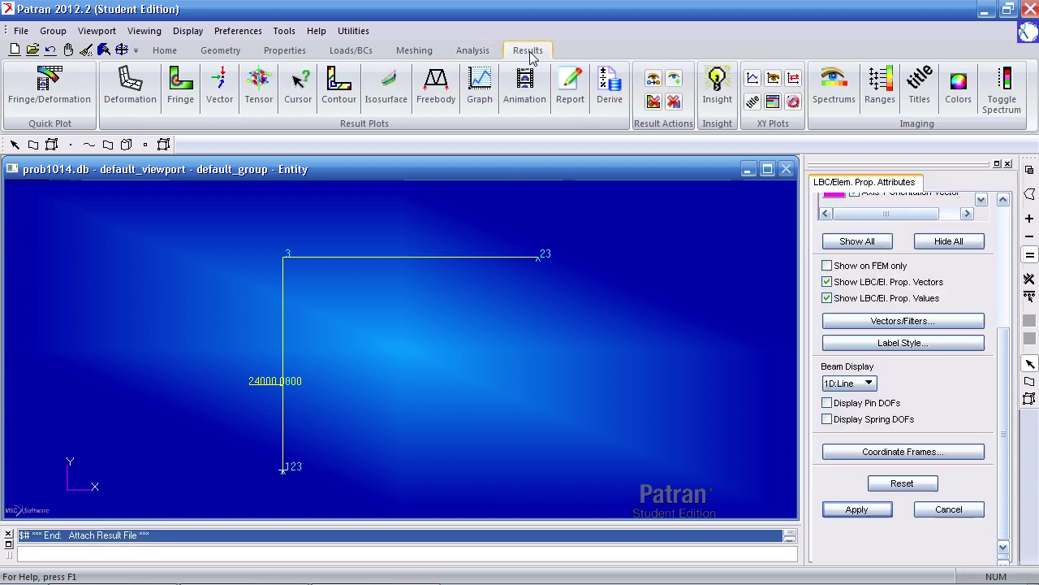
click(298, 106)
scroll(1003, 392, down, 2)
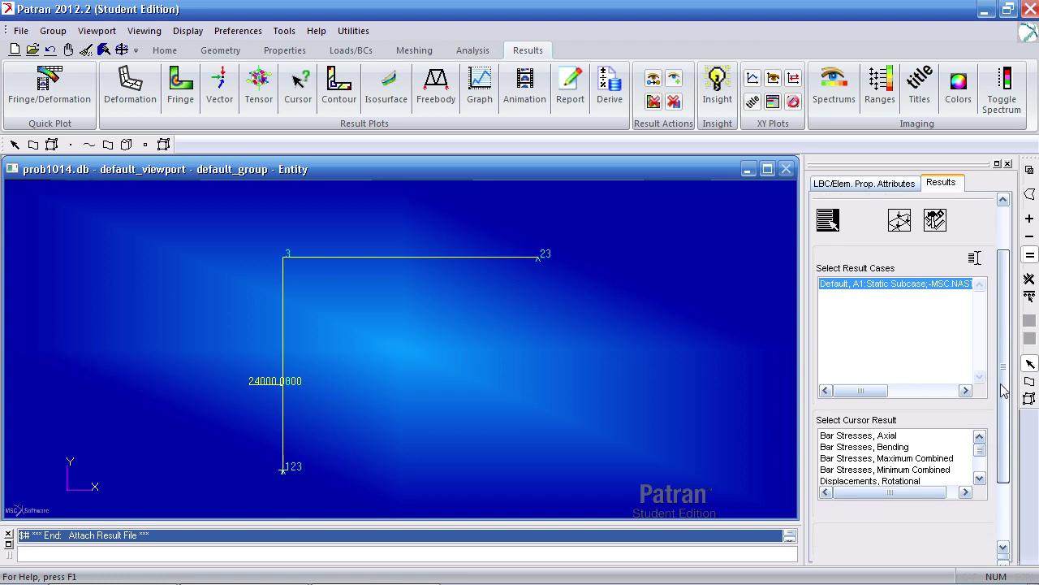
drag(1004, 392, 996, 439)
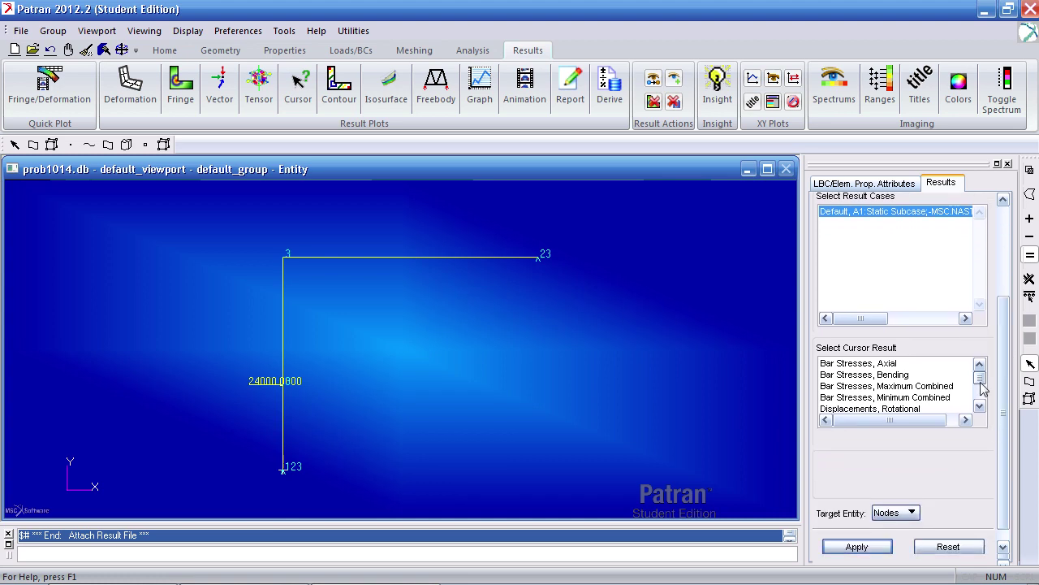
drag(981, 384, 976, 390)
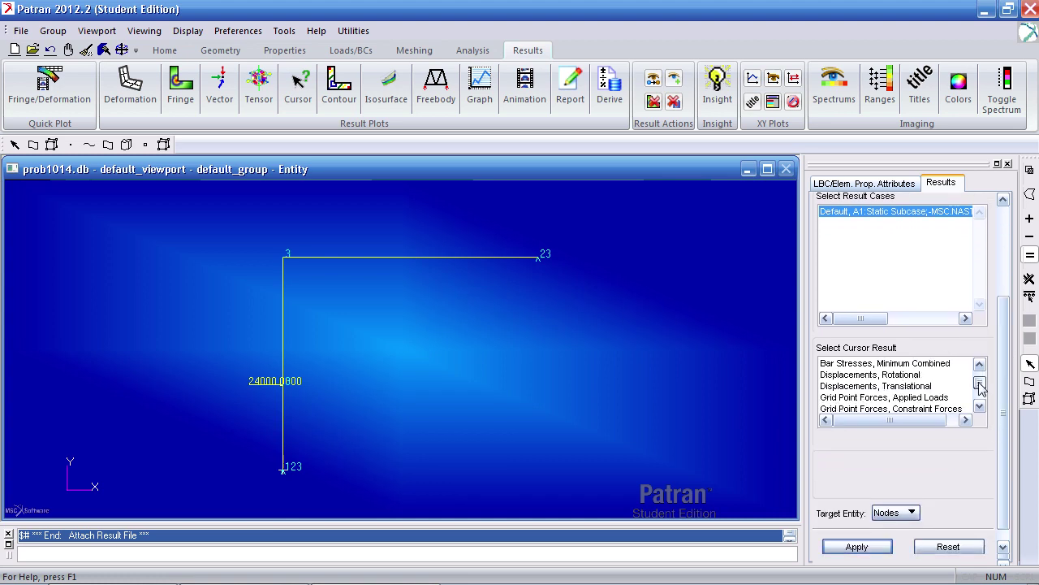
click(901, 386)
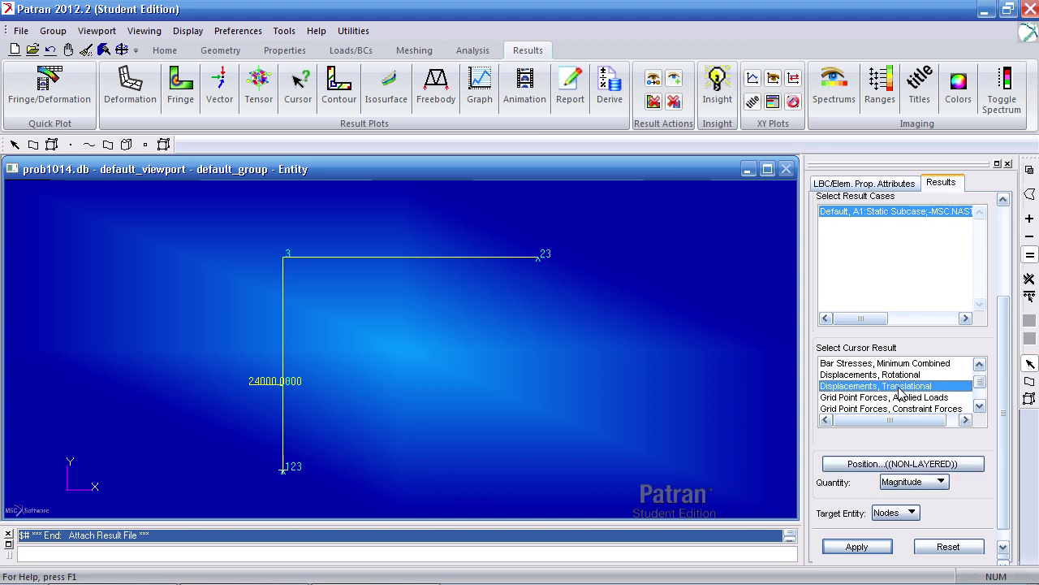
click(928, 484)
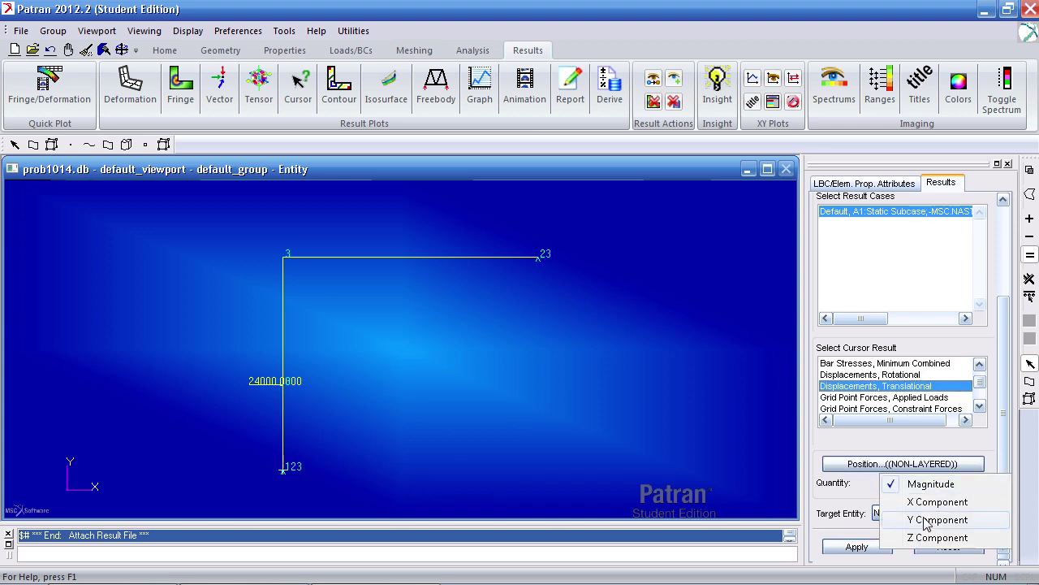
click(928, 520)
scroll(900, 304, up, 3)
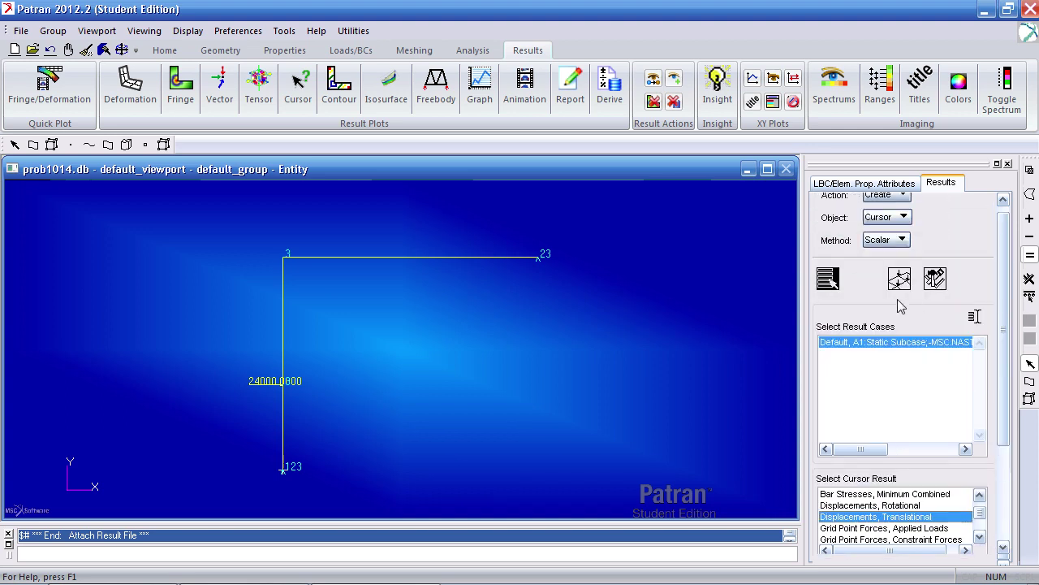
click(904, 284)
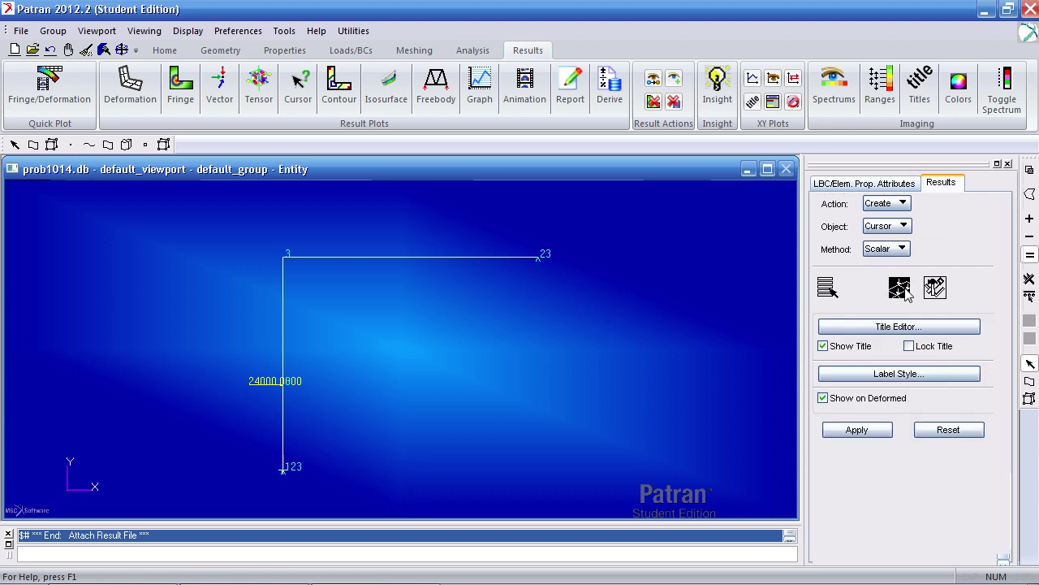
click(837, 291)
scroll(1004, 313, down, 1)
scroll(1005, 313, down, 4)
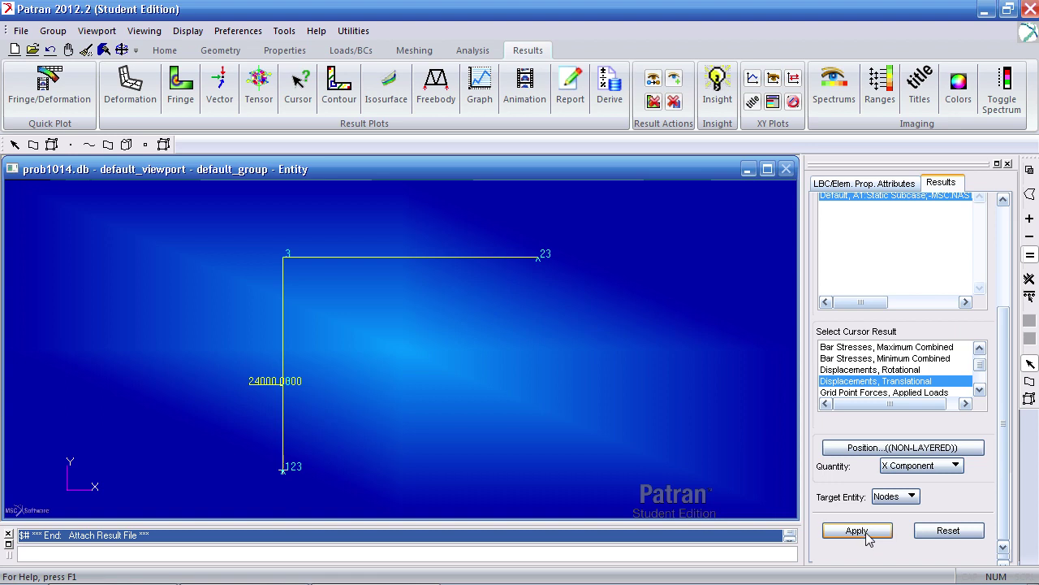
click(858, 532)
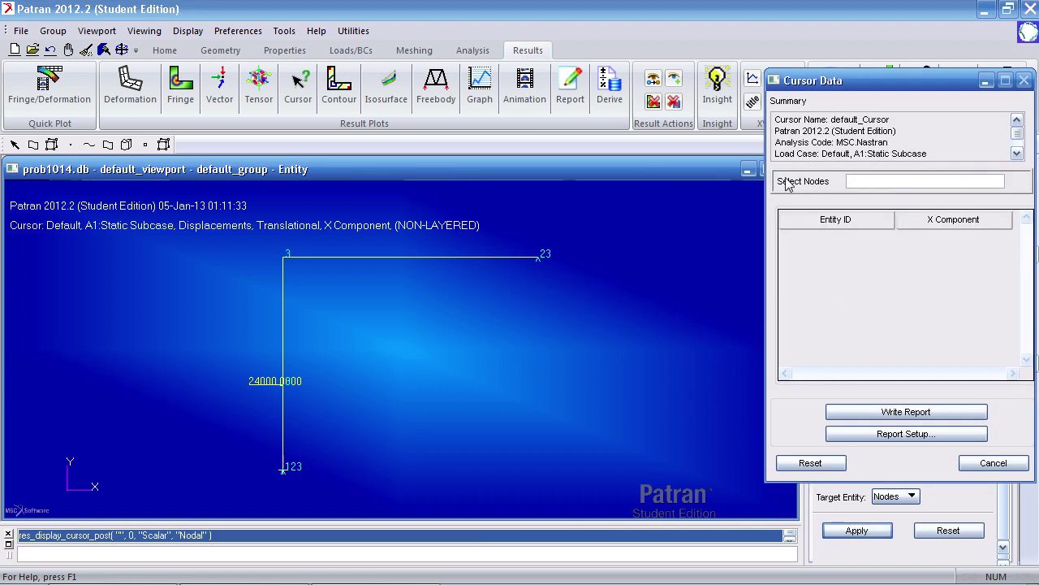
Step: Read X displacements at nodes 3, 4, 6, 7 and 10 (2.8134) and compare with the PDF
click(283, 411)
click(283, 380)
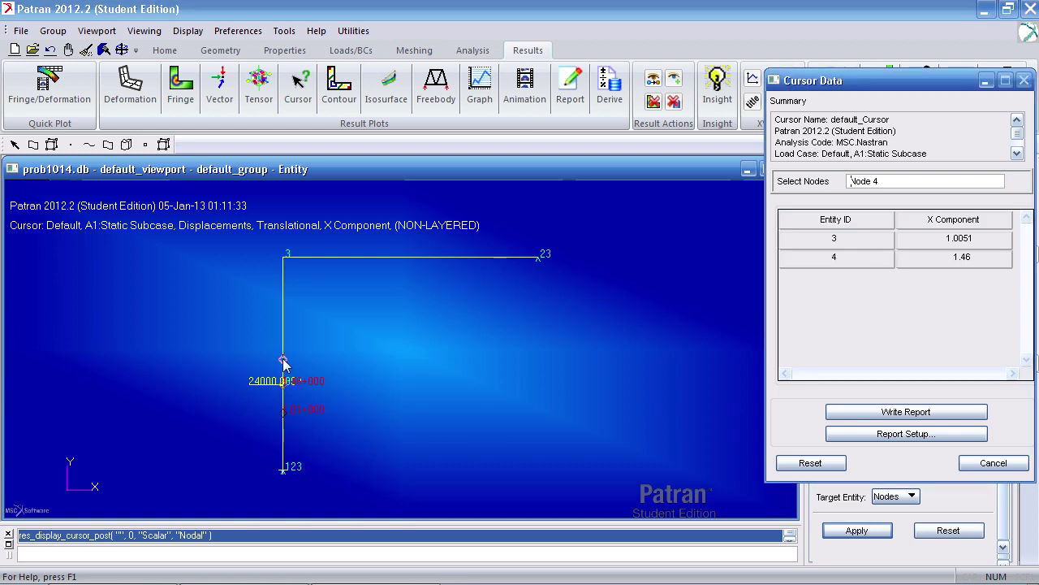
click(283, 355)
click(283, 332)
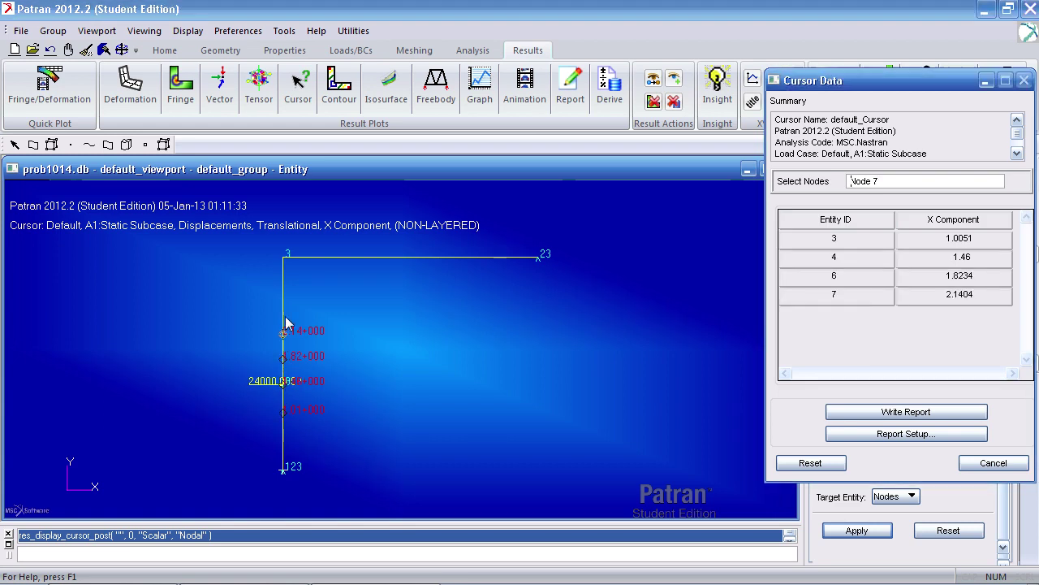
click(283, 256)
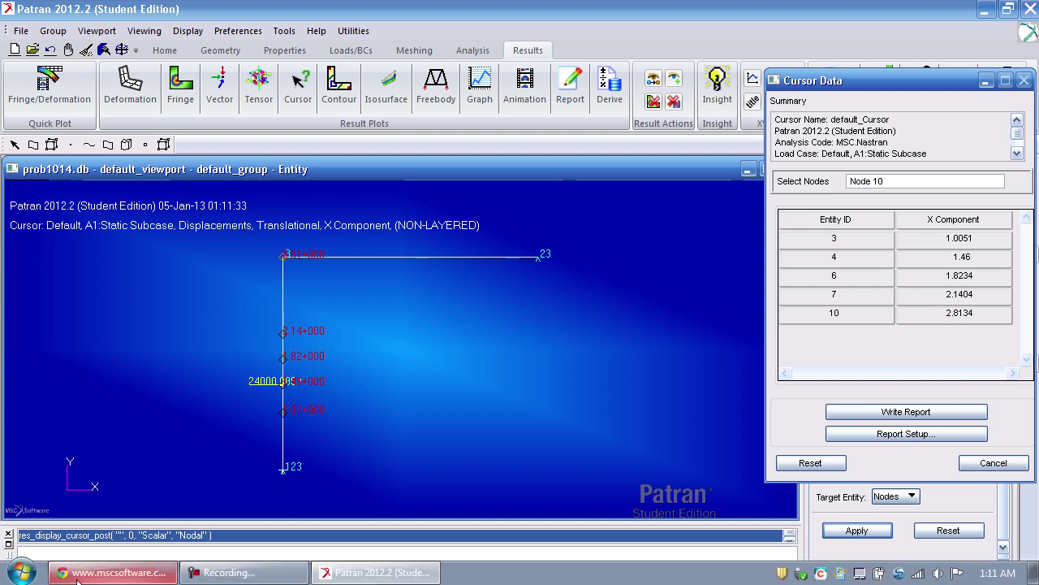
click(113, 572)
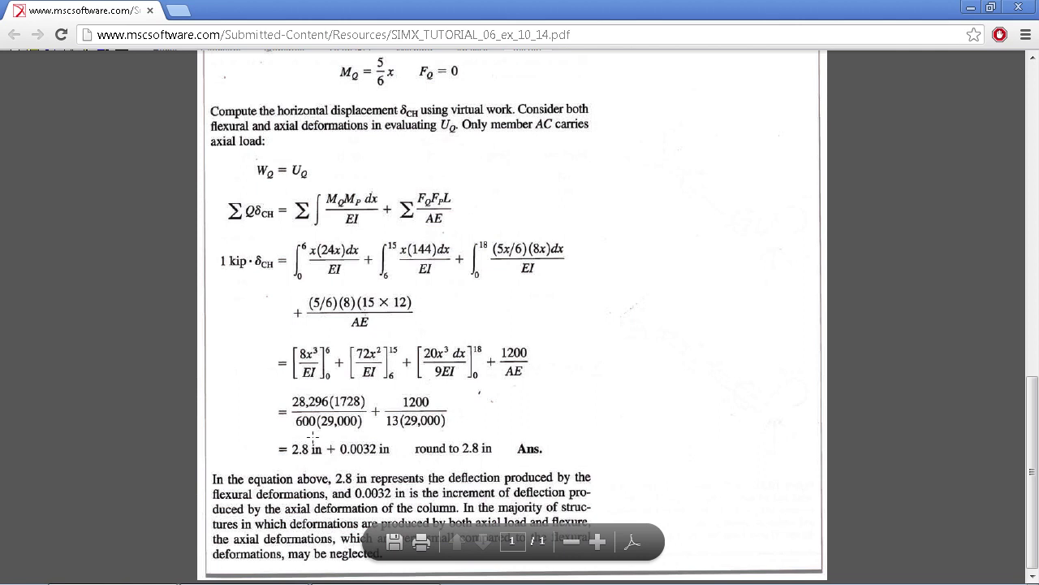
drag(275, 431, 580, 455)
key(ctrl+a)
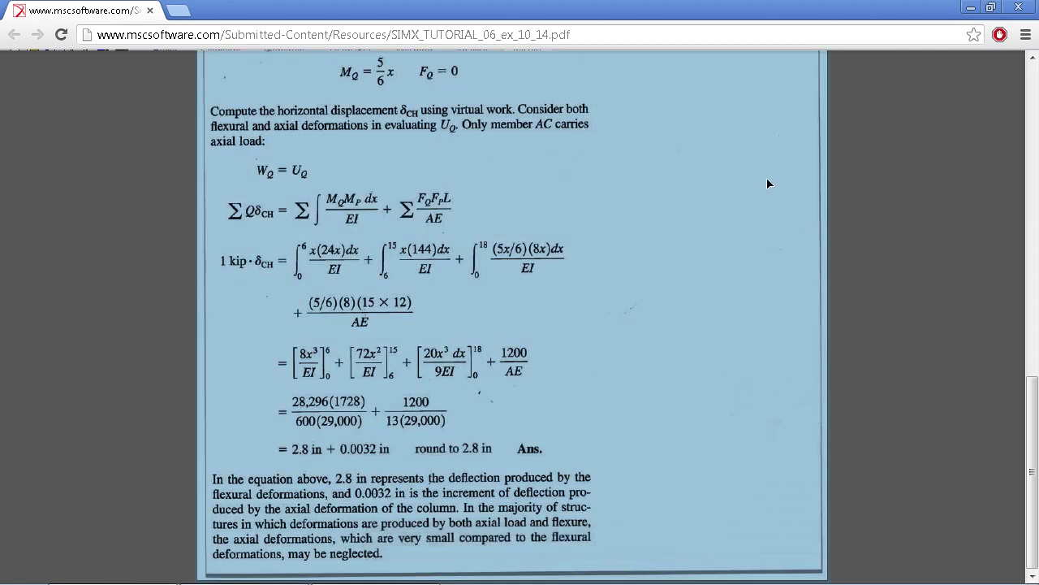
Step: Close the displacement readout and set up a freebody plot as Component in the XY Plane
click(970, 8)
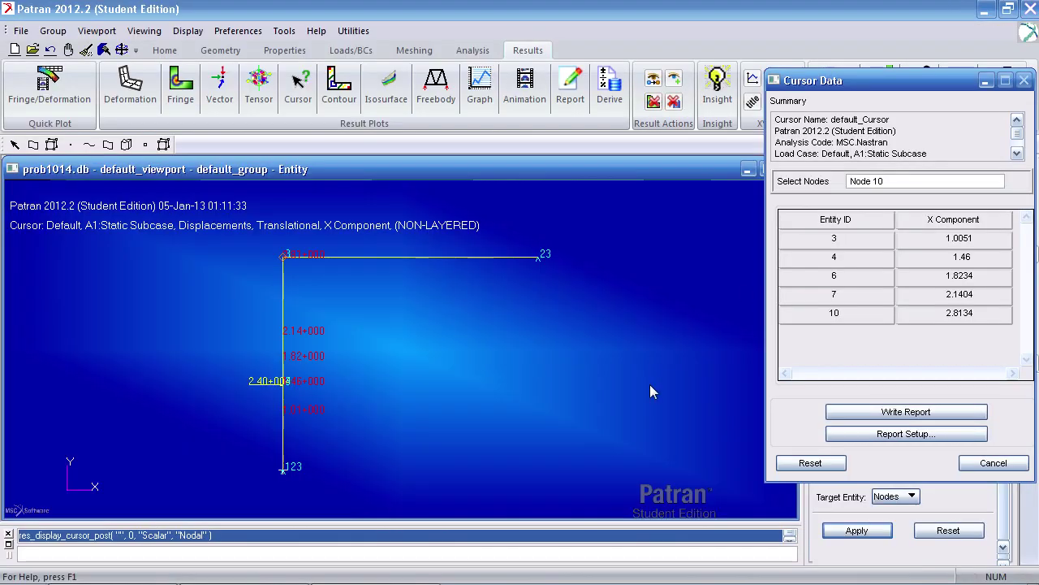
click(993, 462)
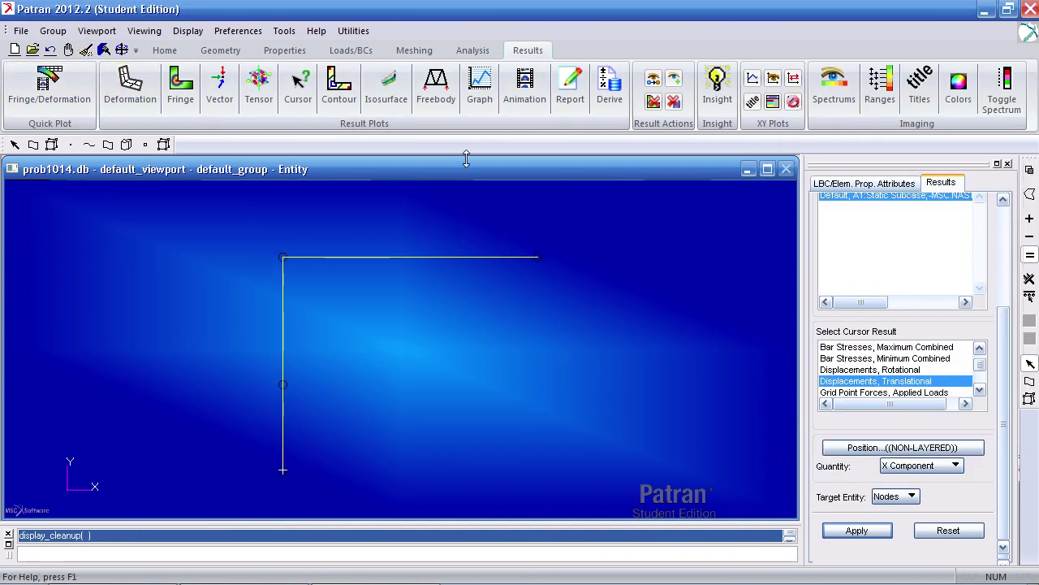
click(438, 108)
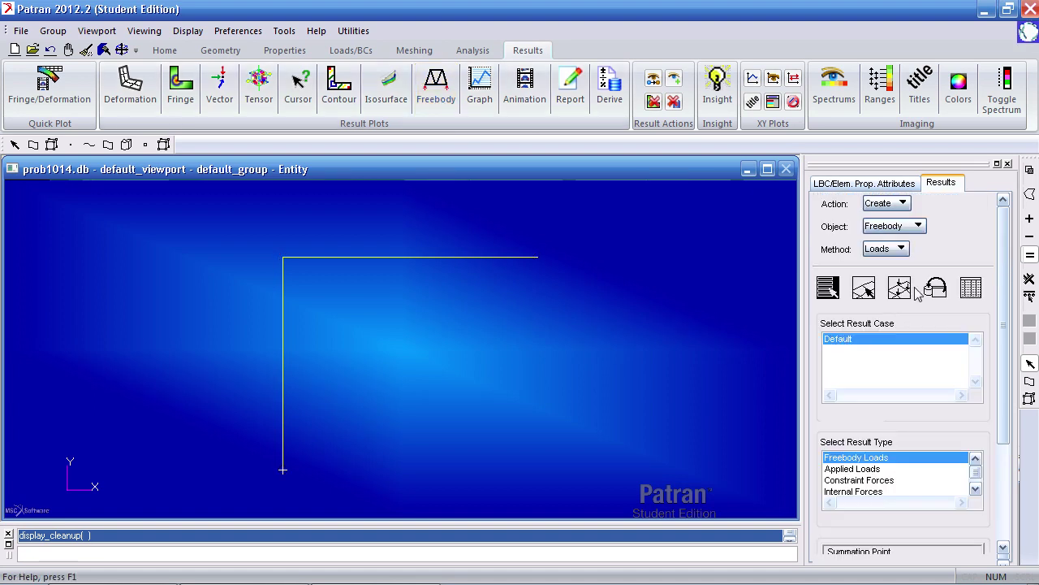
click(903, 294)
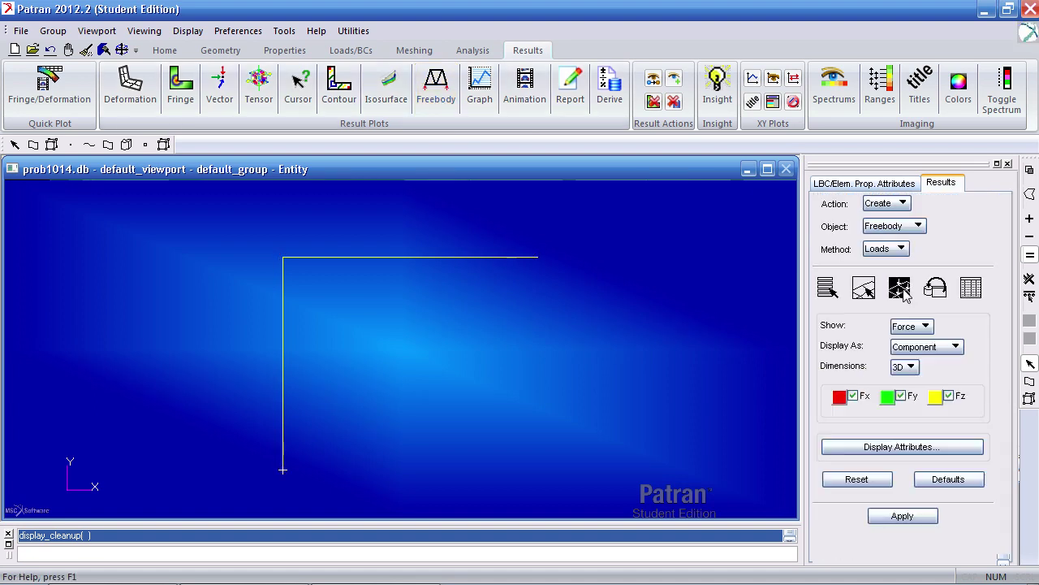
click(921, 347)
click(922, 351)
click(911, 367)
click(917, 389)
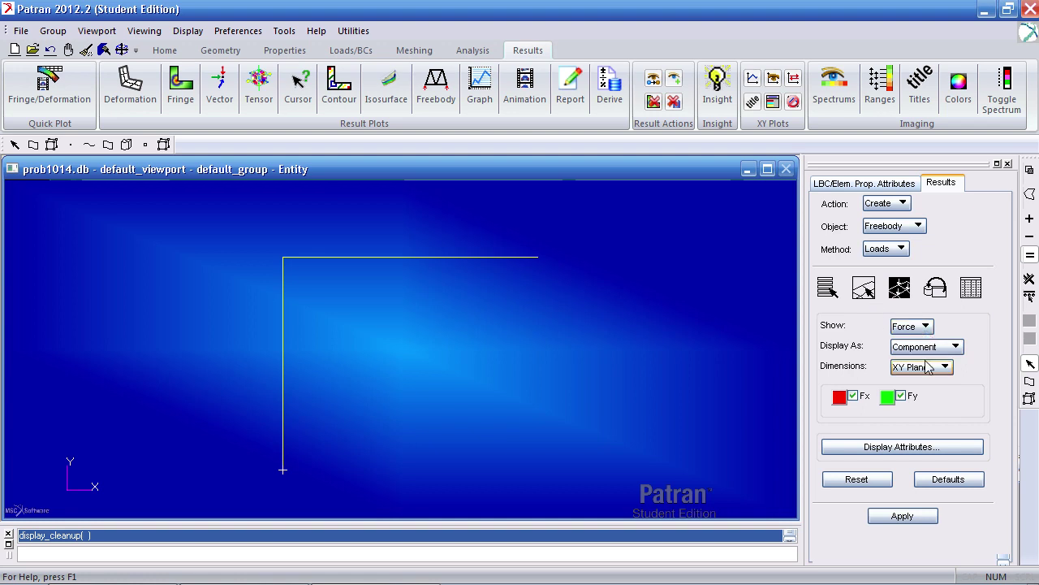
Step: Plot the freebody loads showing 24000 and 8000 forces, and compare with the tutorial PDF
click(827, 290)
scroll(998, 329, down, 3)
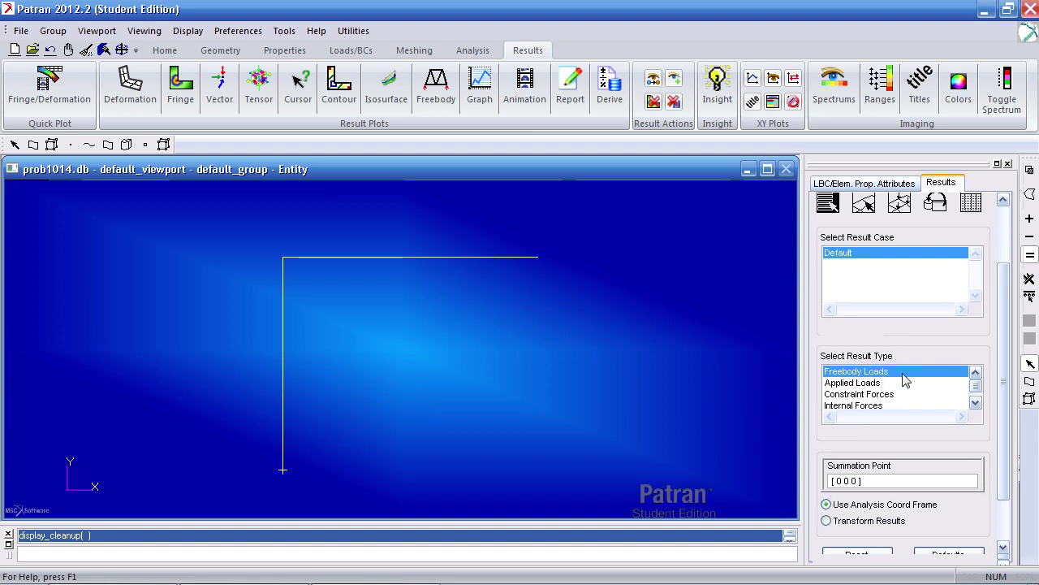
scroll(1003, 439, down, 2)
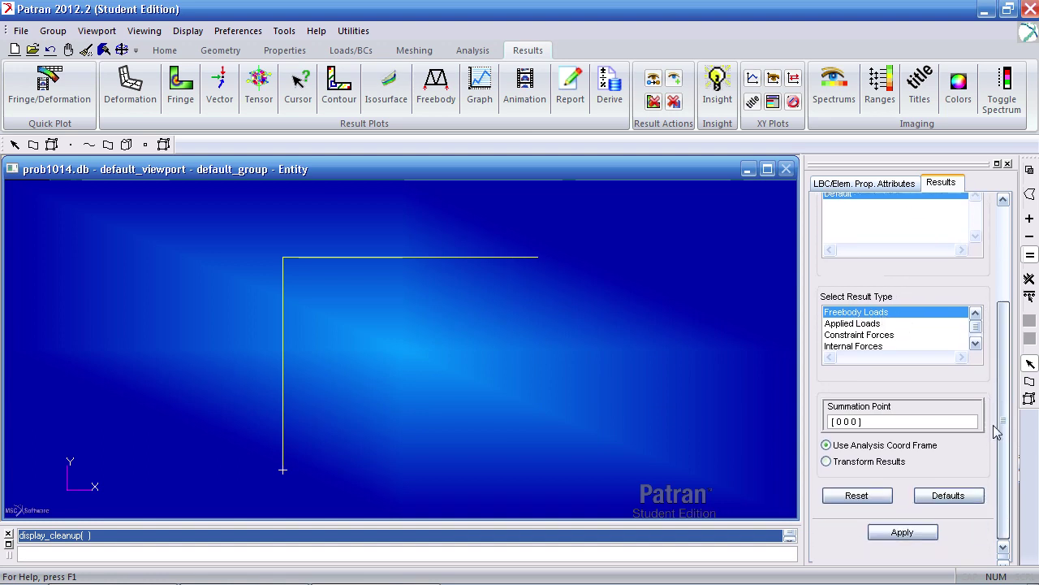
click(901, 531)
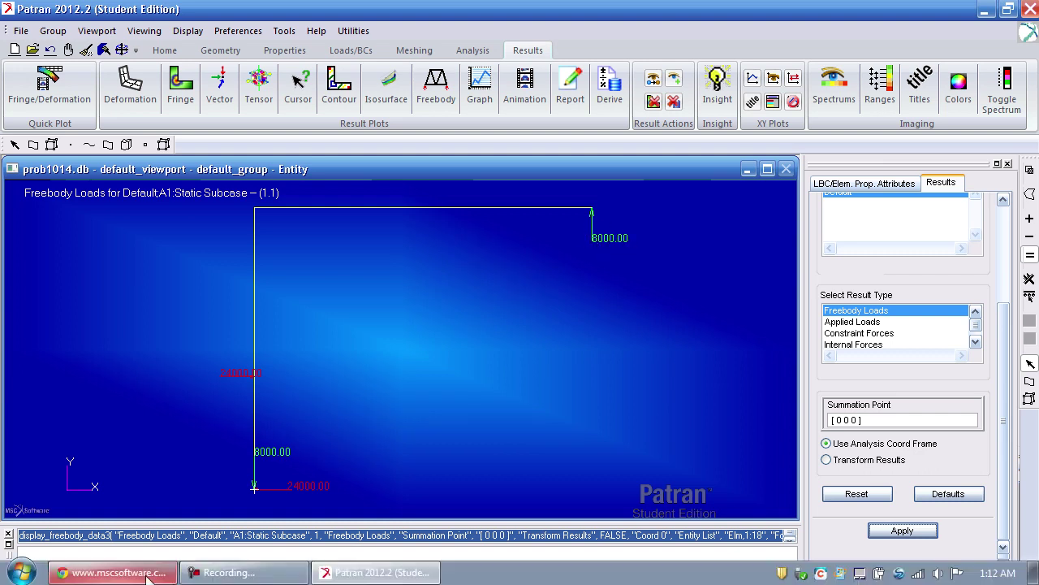
click(139, 568)
scroll(554, 397, up, 10)
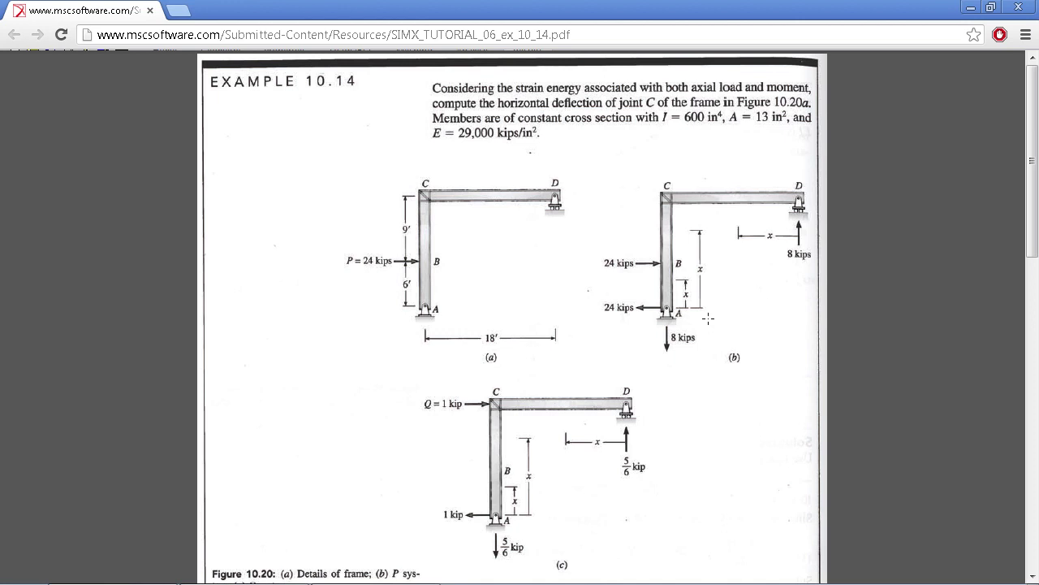
click(968, 7)
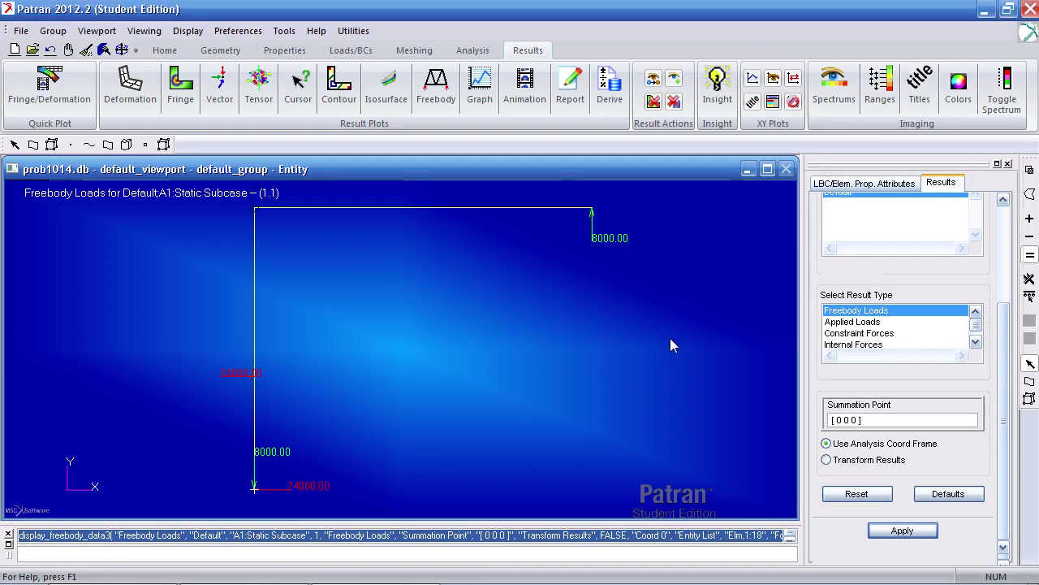
Step: Reset the Freebody load plot, replot it once to check, then reset it again
click(130, 81)
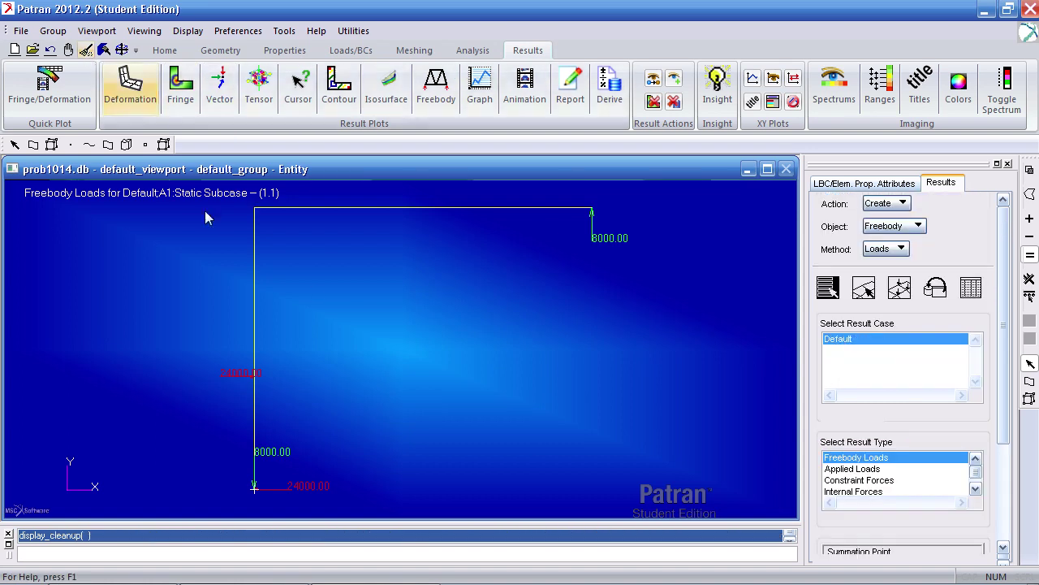
middle_drag(206, 216, 333, 285)
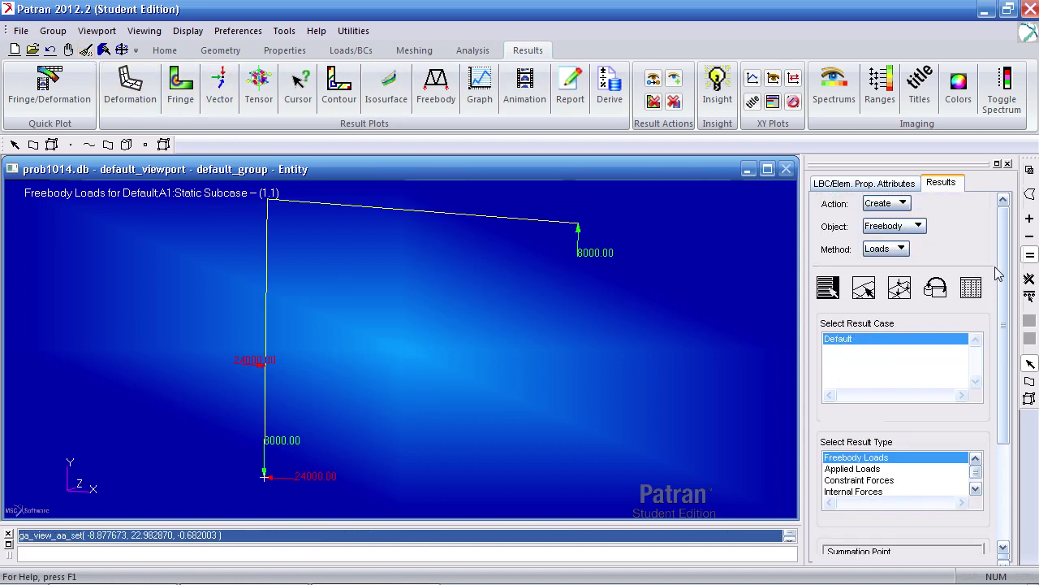
drag(1001, 275, 993, 371)
click(858, 494)
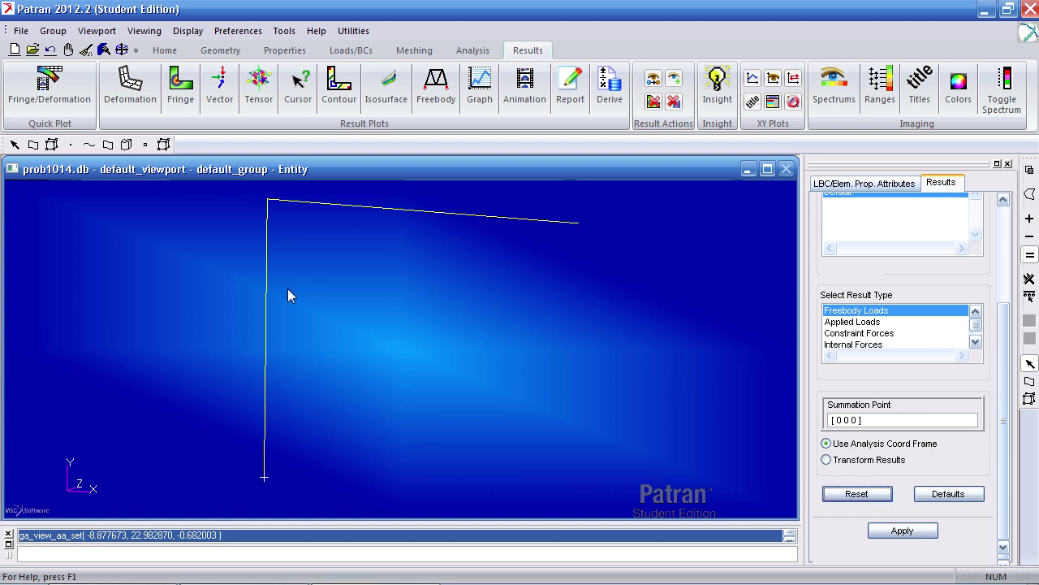
click(901, 530)
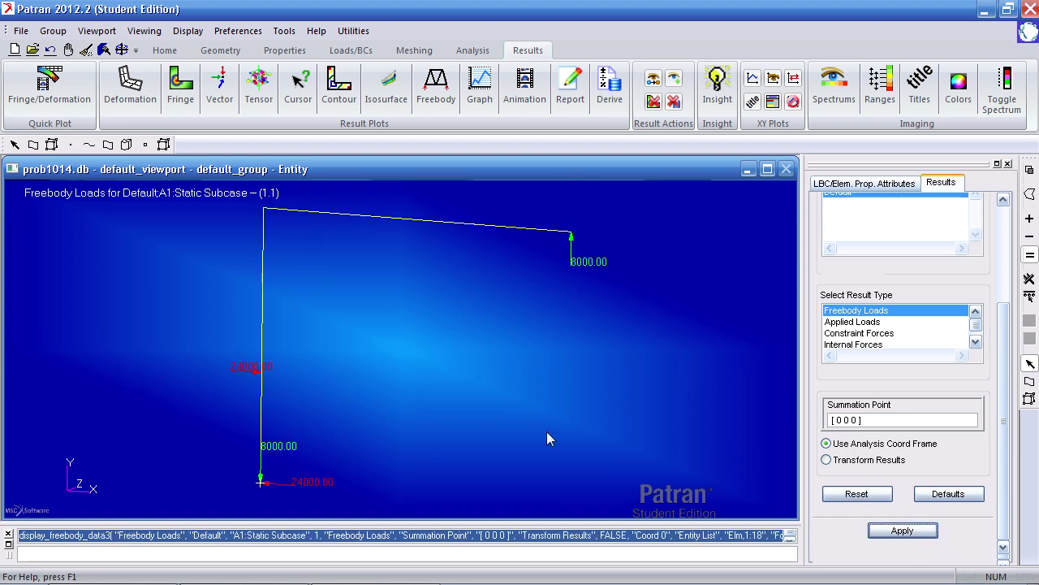
click(876, 497)
middle_drag(560, 370, 607, 336)
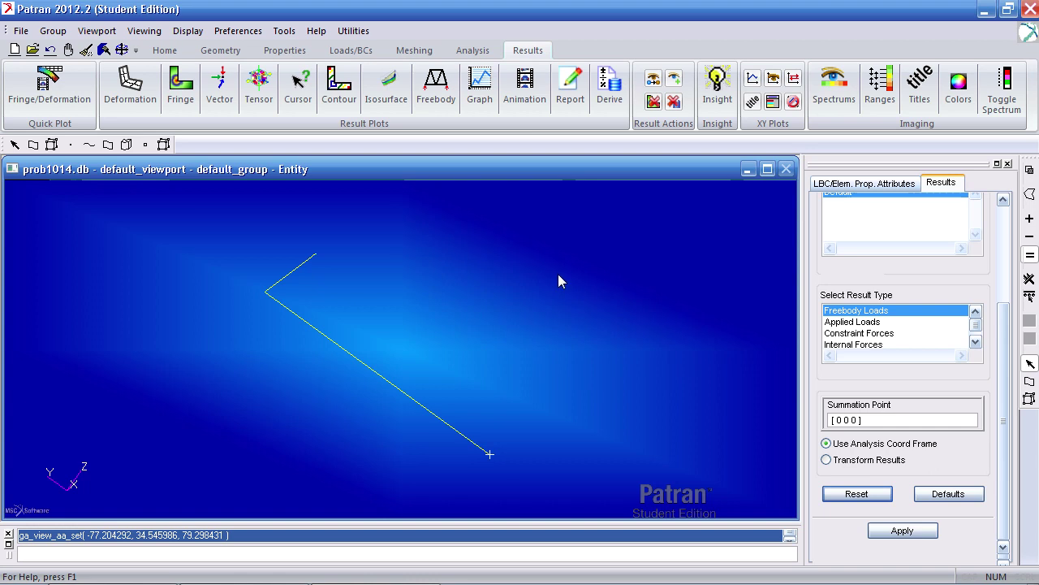
Step: Select Bending bar stresses as the fringe result, with position At Point C only
click(180, 81)
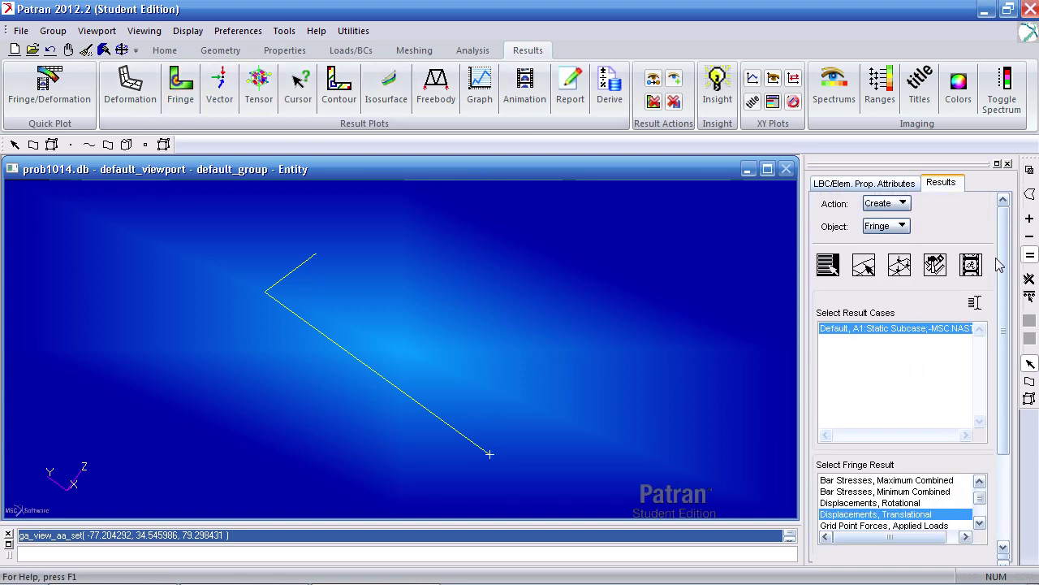
scroll(999, 264, down, 3)
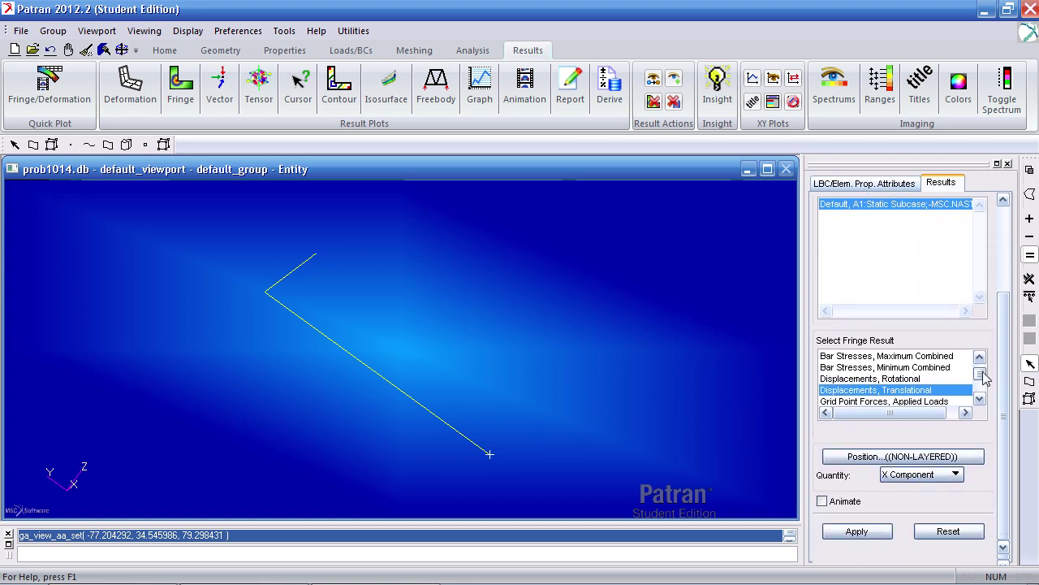
drag(983, 379, 981, 365)
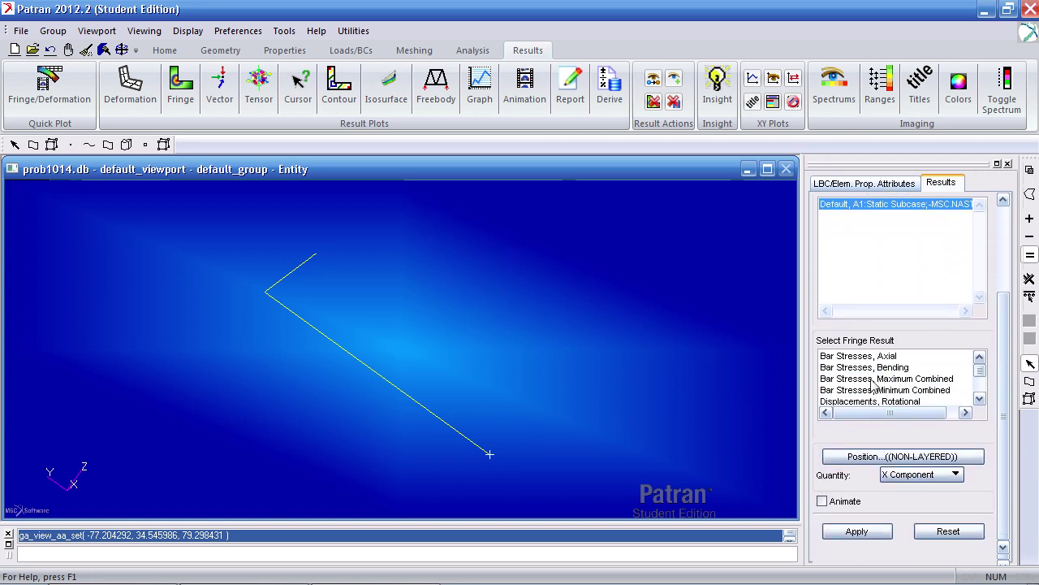
click(839, 370)
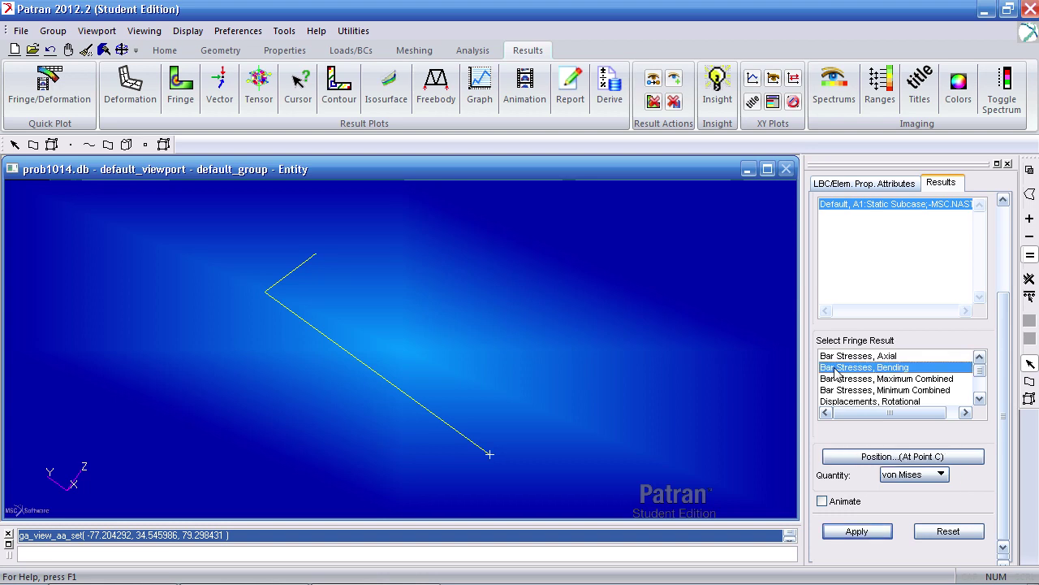
click(979, 456)
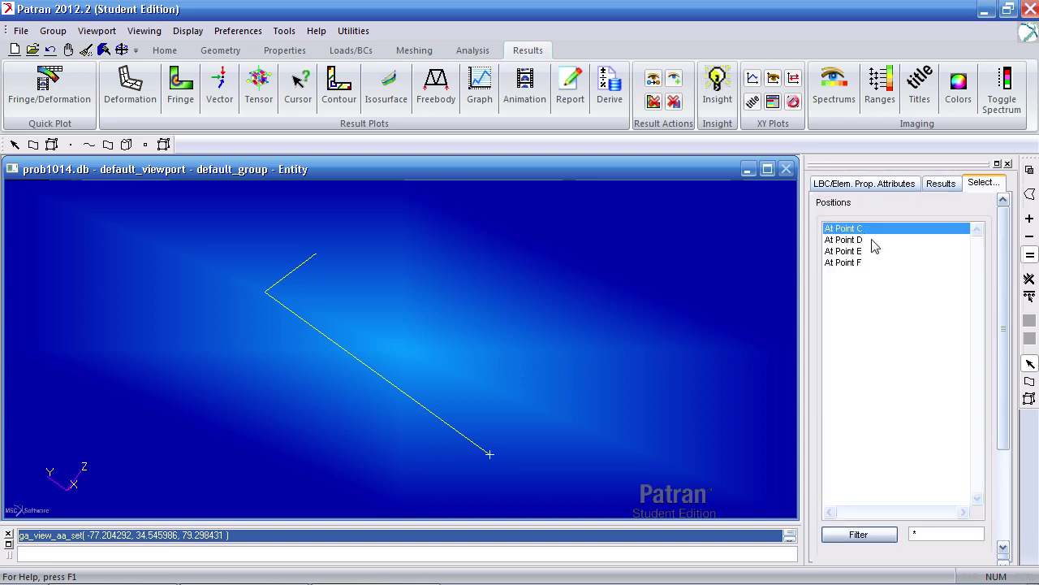
drag(866, 240, 865, 266)
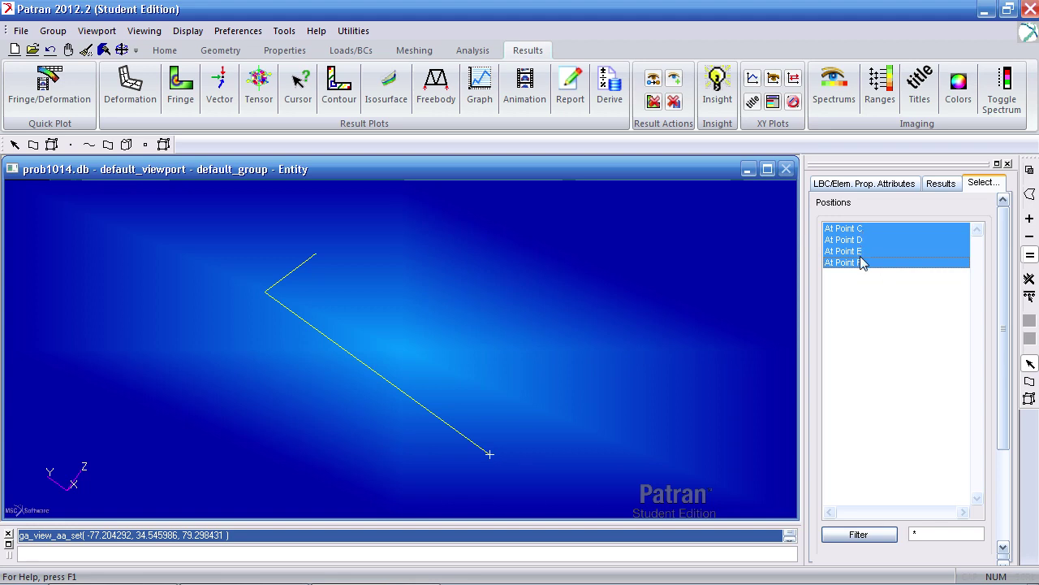
scroll(991, 327, down, 5)
click(927, 508)
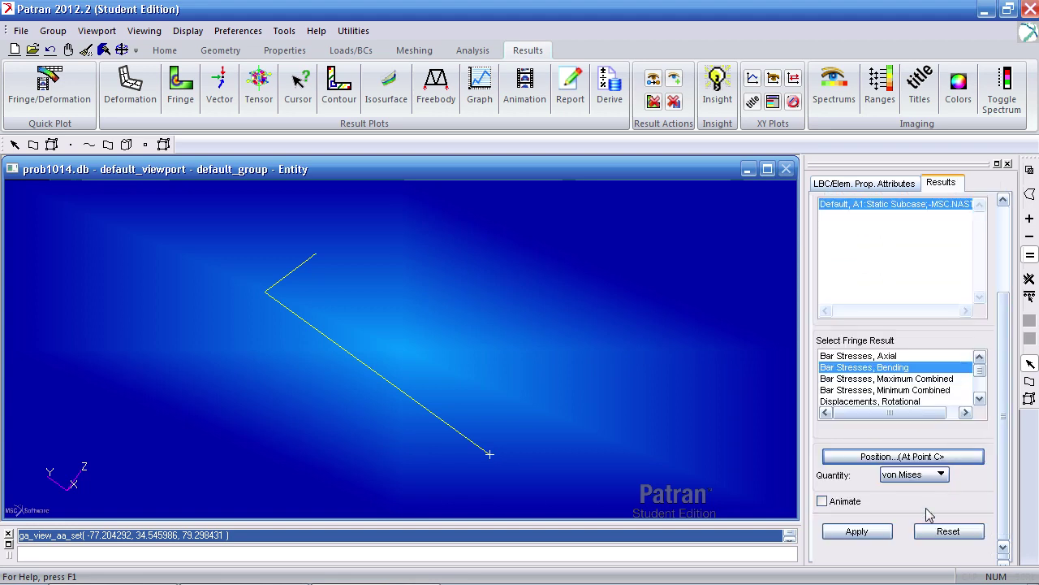
click(956, 457)
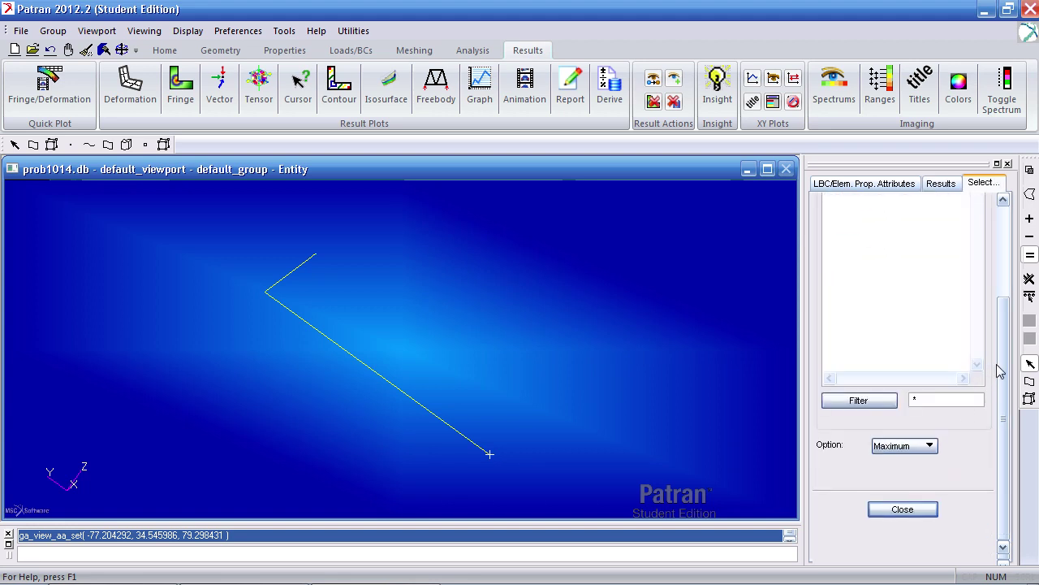
scroll(973, 266, up, 5)
click(876, 231)
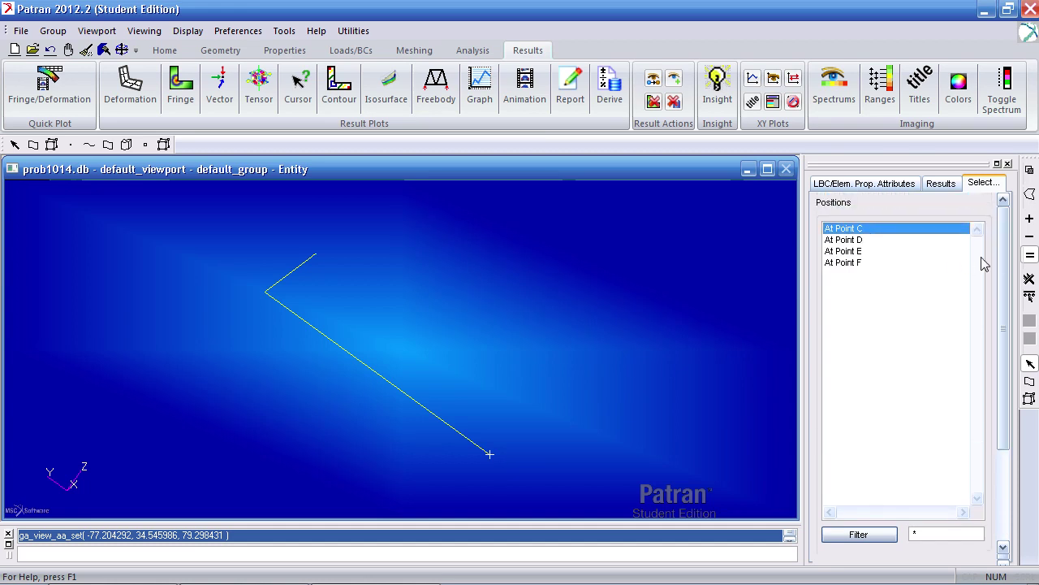
scroll(985, 264, down, 5)
click(904, 508)
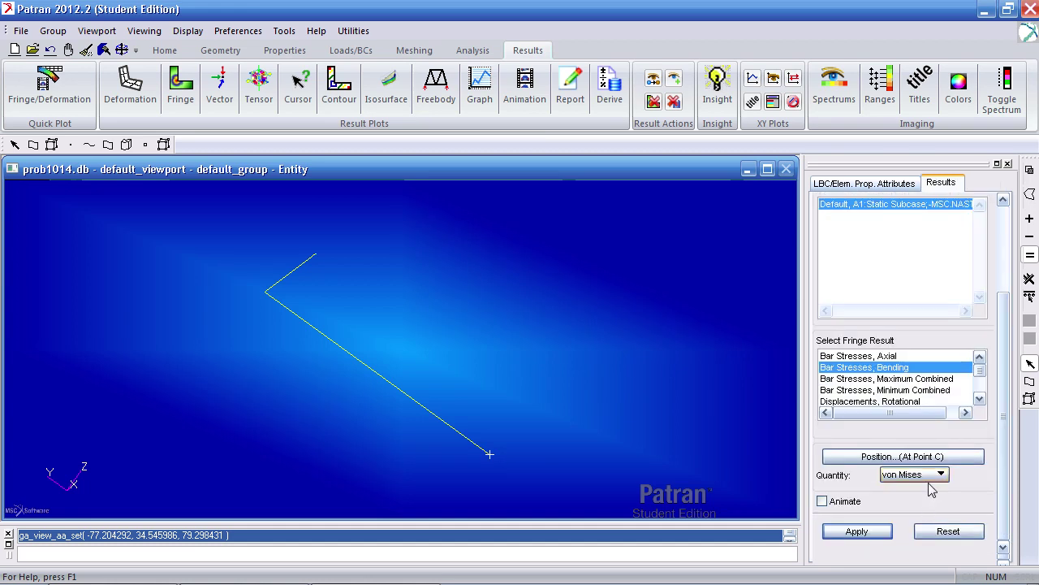
Step: Plot the X Component bending stress fringe, ranging -2.11+004 to 2.34+004
click(934, 476)
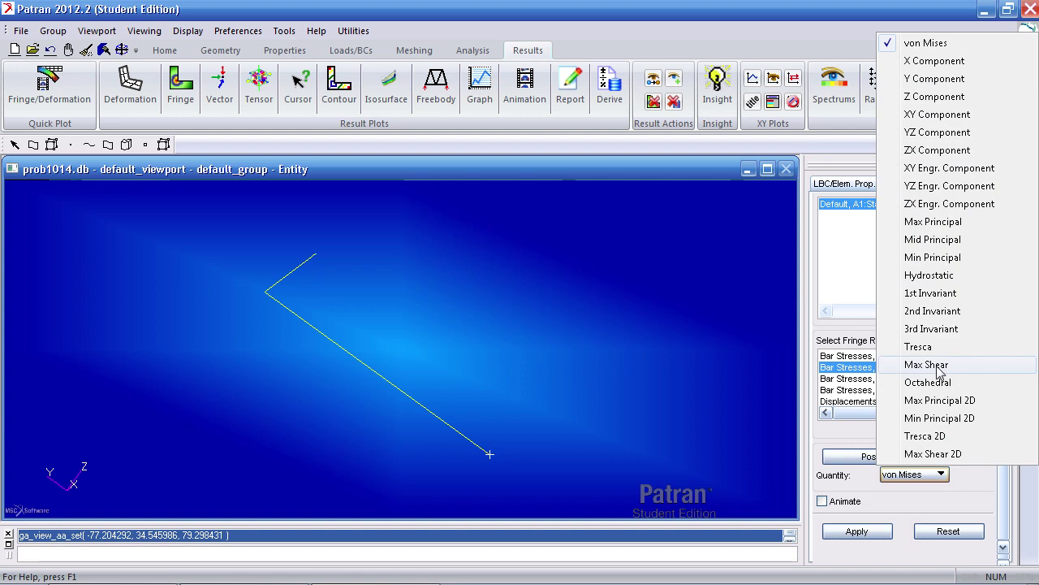
click(921, 64)
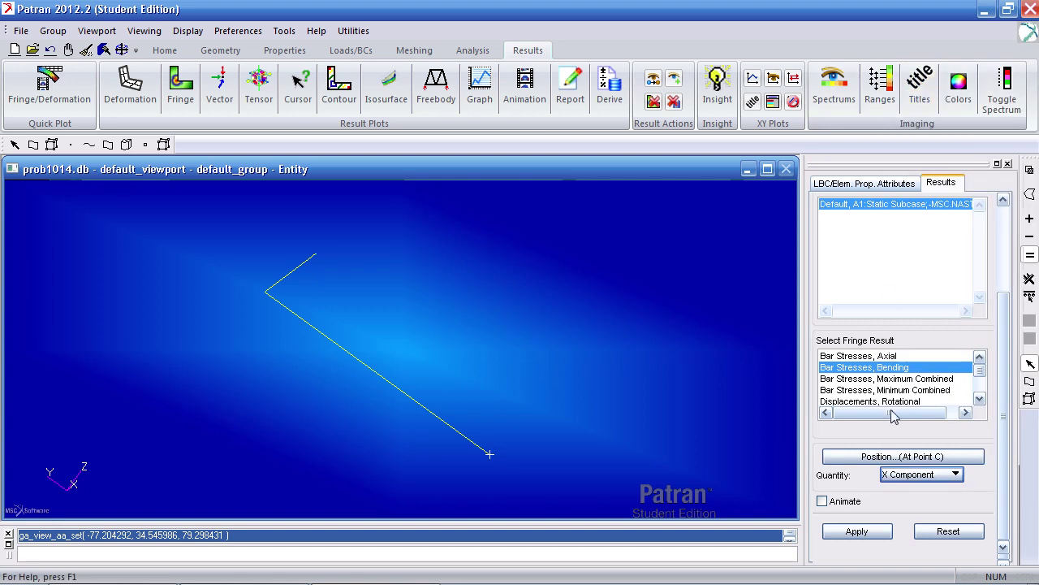
click(857, 531)
middle_drag(605, 358, 555, 382)
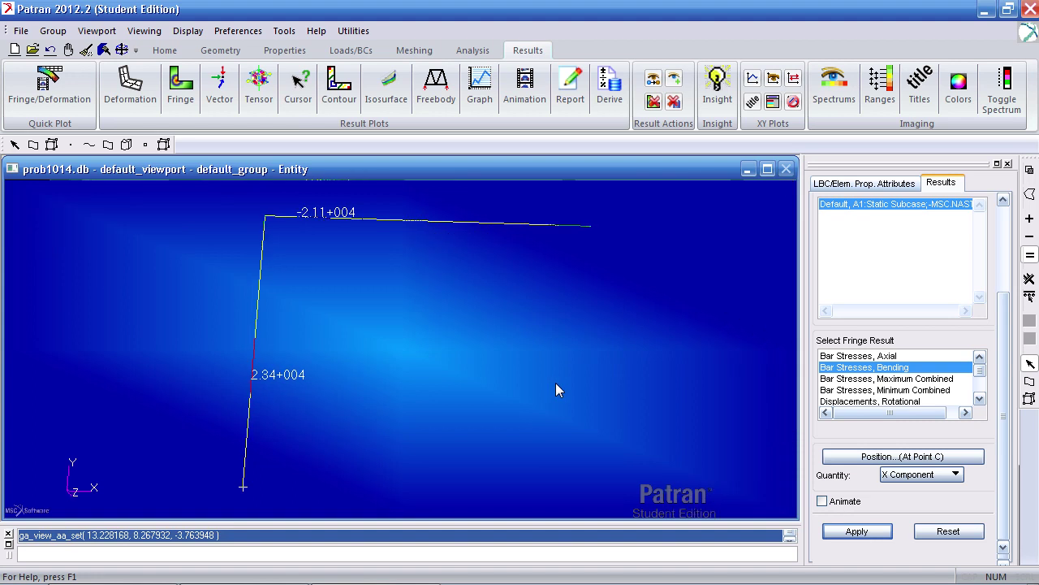
Step: Redraw the bending stress fringe with a thick line width in Fringe Display Attributes
click(164, 50)
click(518, 79)
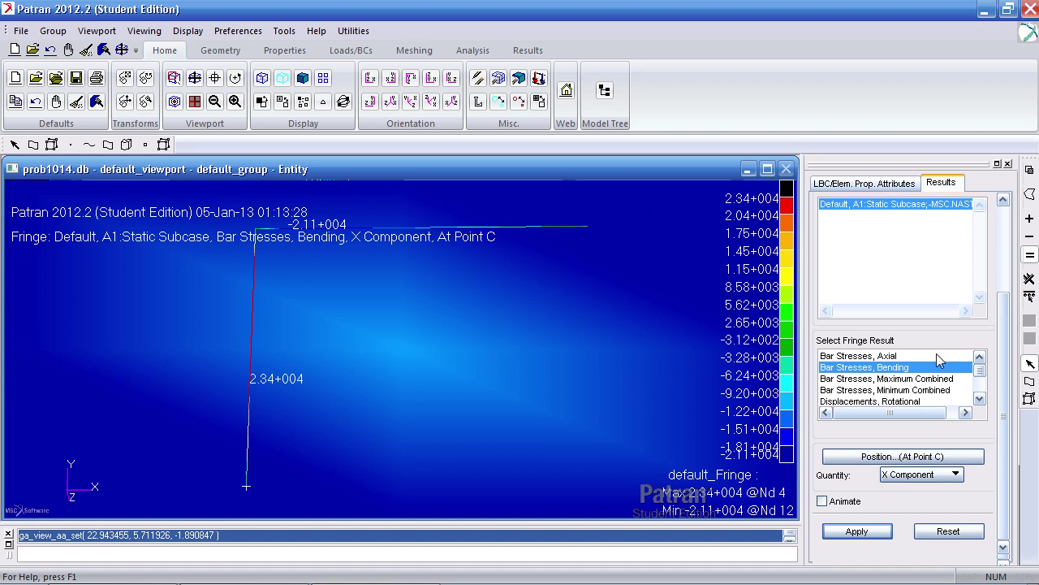
drag(1006, 364, 1006, 280)
click(873, 271)
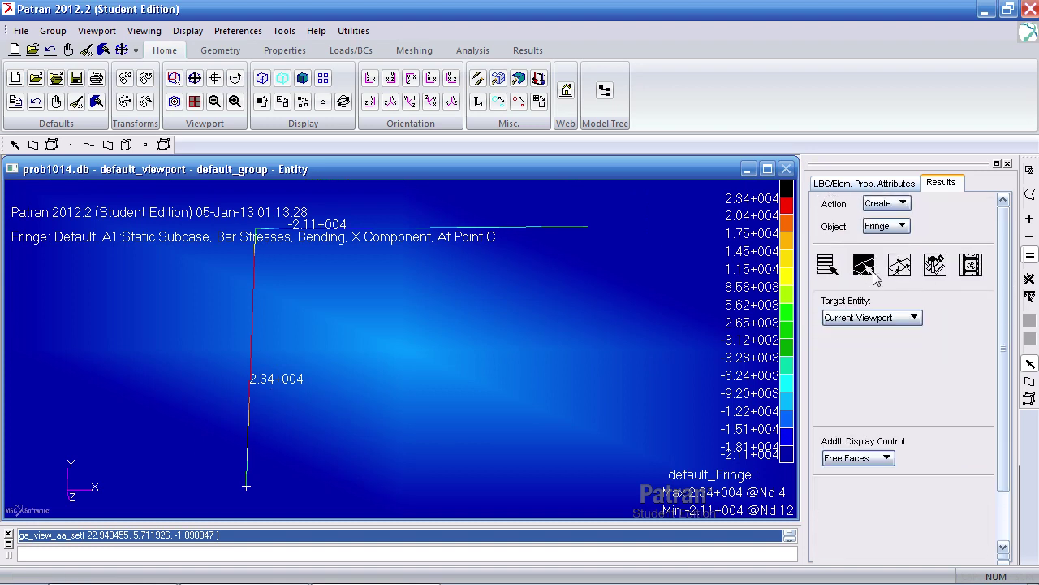
click(898, 268)
scroll(911, 270, down, 1)
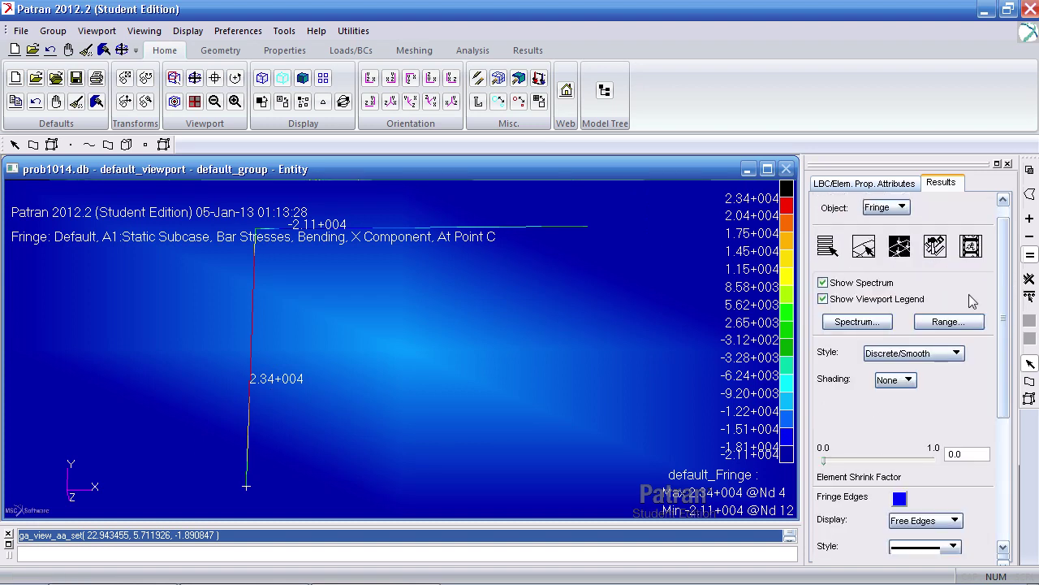
drag(1004, 275, 989, 392)
click(940, 358)
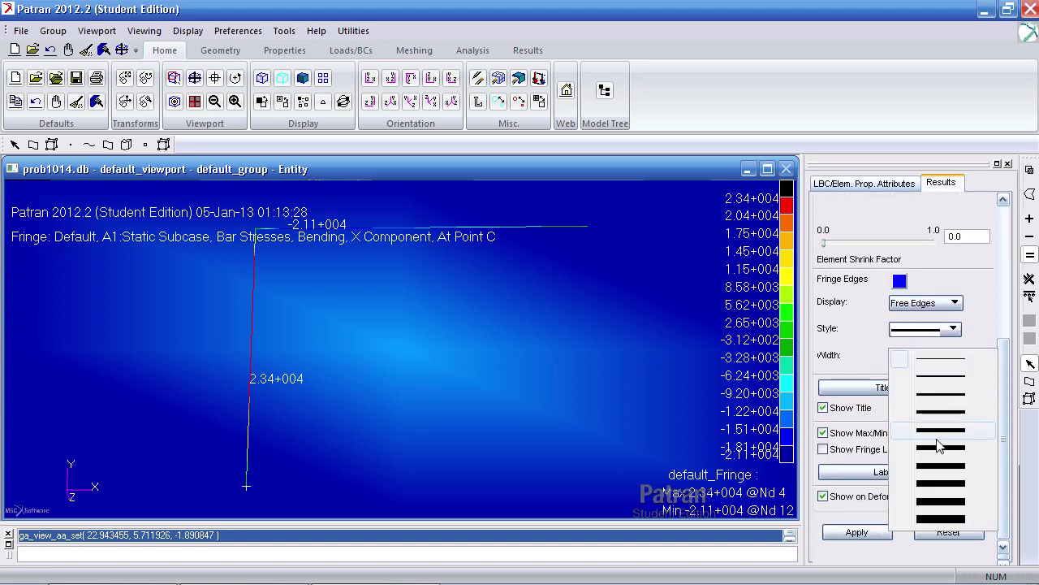
click(944, 471)
click(877, 532)
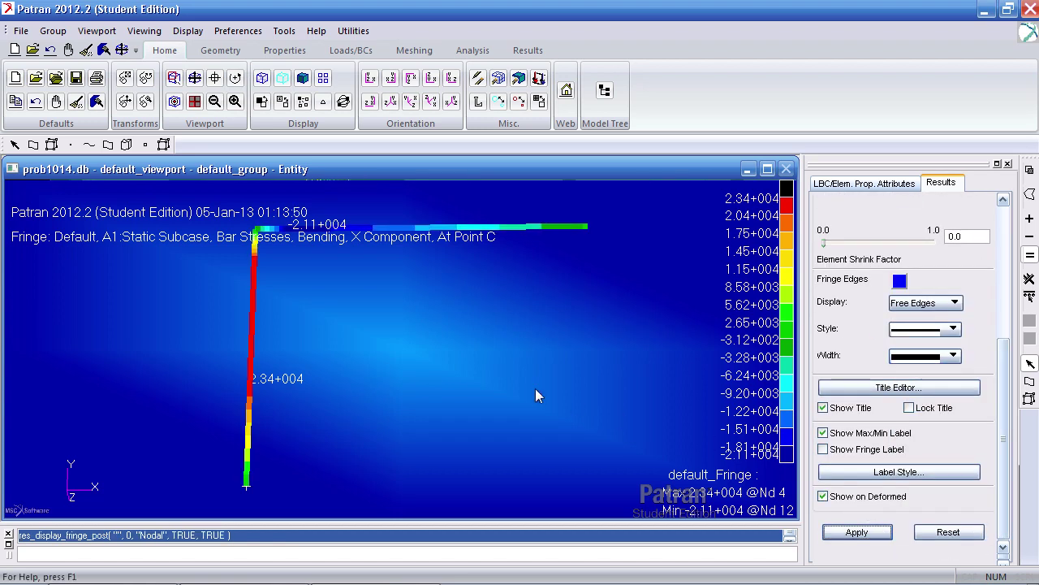
middle_drag(527, 380, 548, 371)
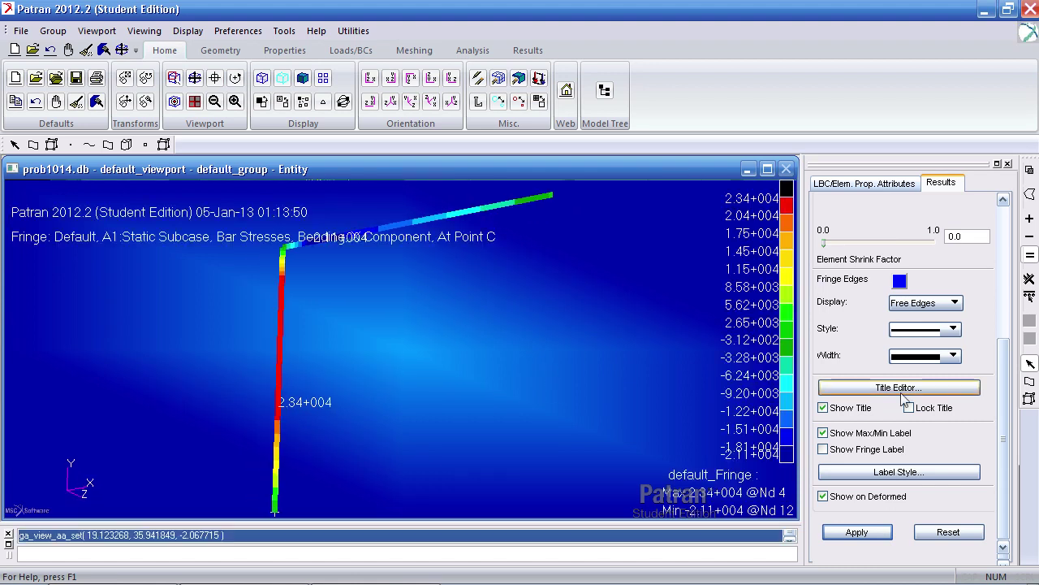
Step: Return to the result case and fringe result selection form
scroll(999, 373, up, 5)
click(828, 262)
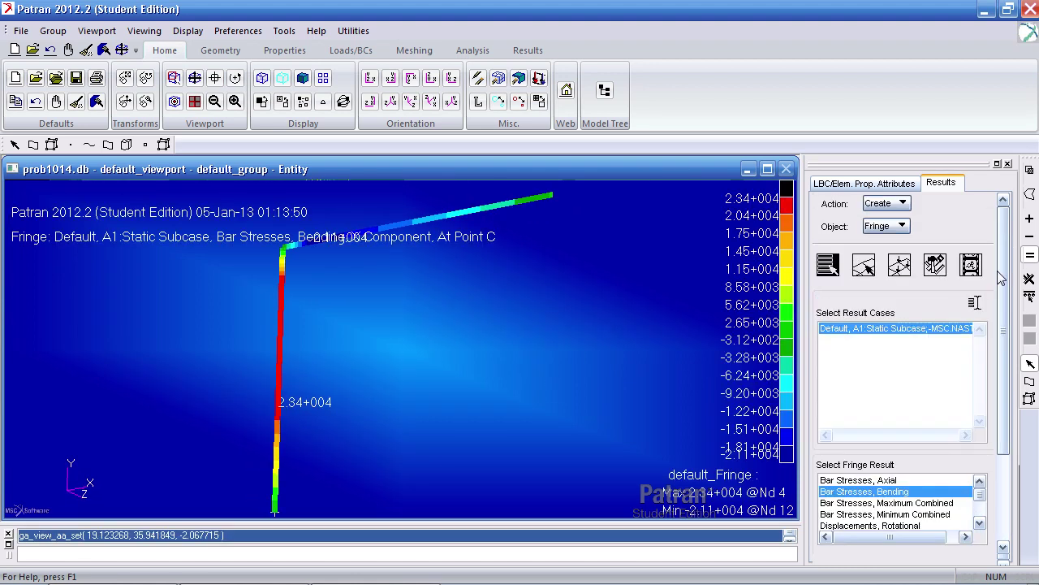
scroll(988, 316, down, 2)
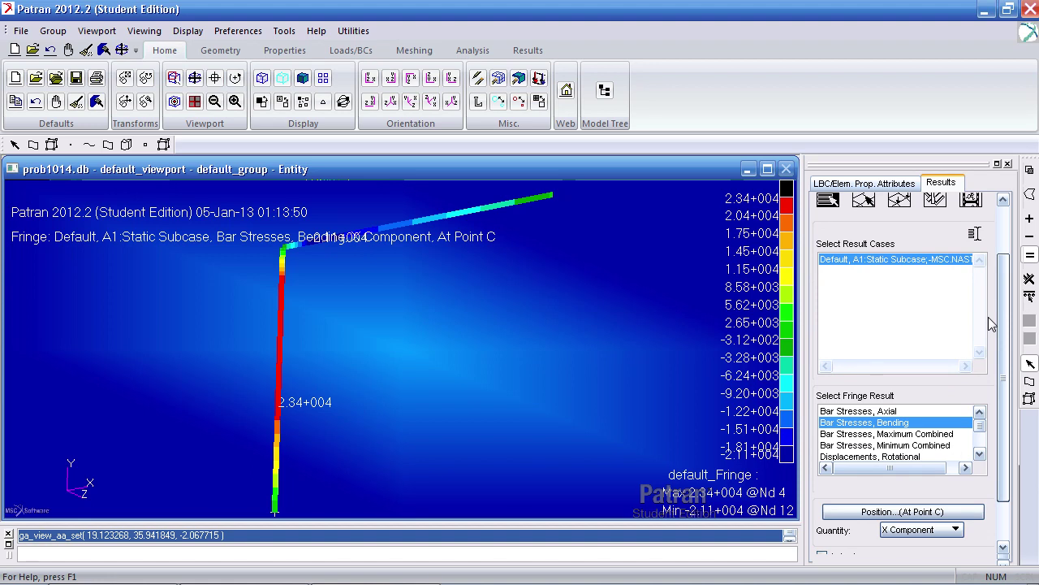
scroll(988, 318, down, 2)
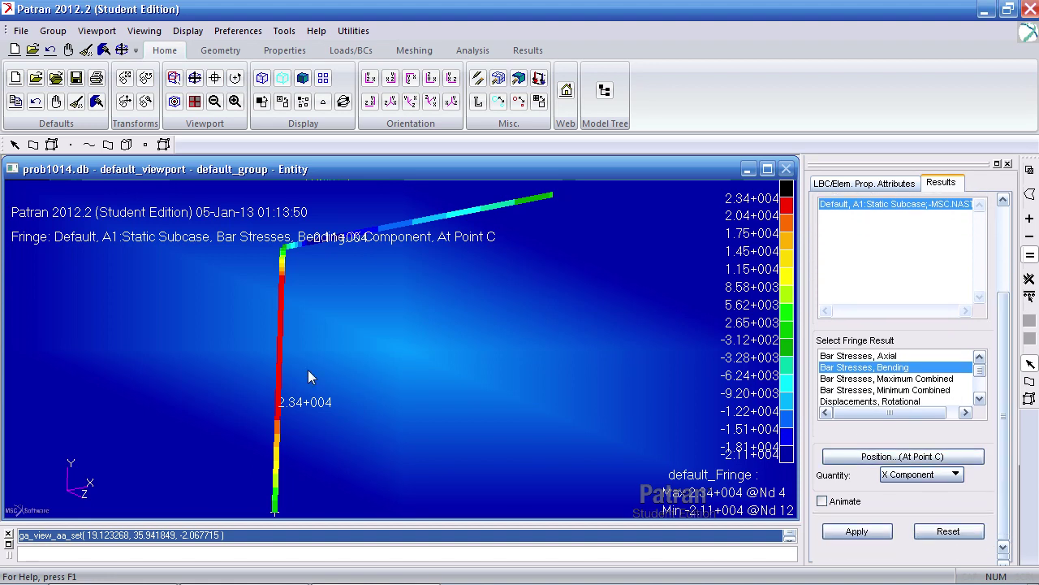
middle_drag(347, 363, 314, 350)
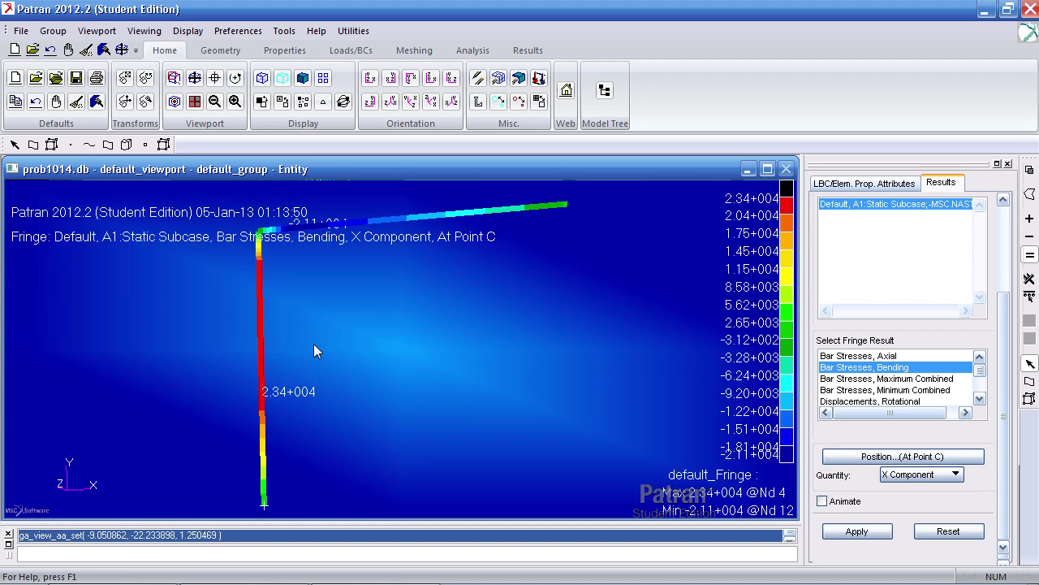
Step: Open the MSC.Nastran Beam Verification Tools and set Display to Pts C, D, E, F
click(354, 31)
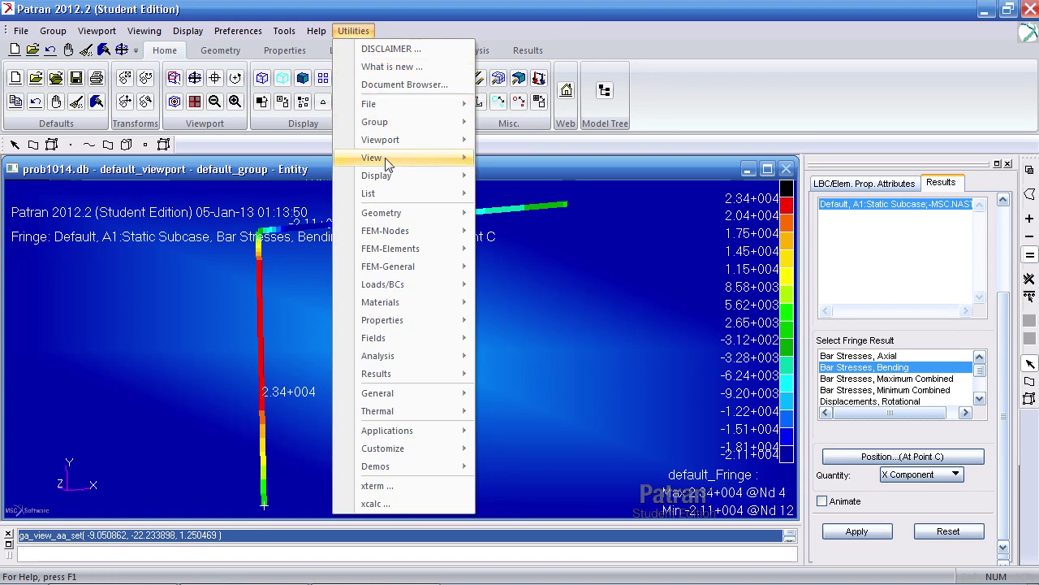
mouse_move(392, 179)
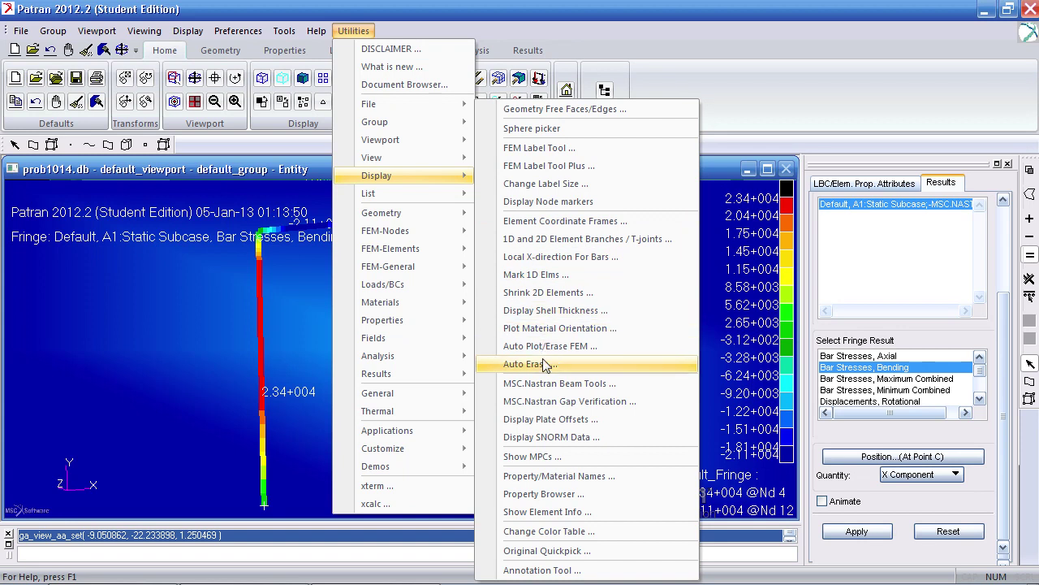
click(561, 384)
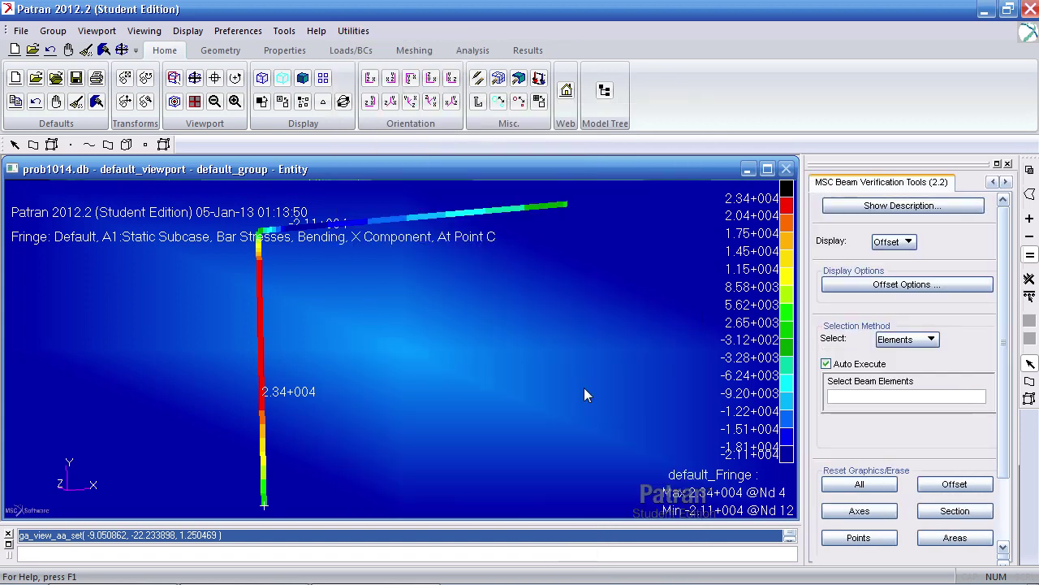
click(908, 241)
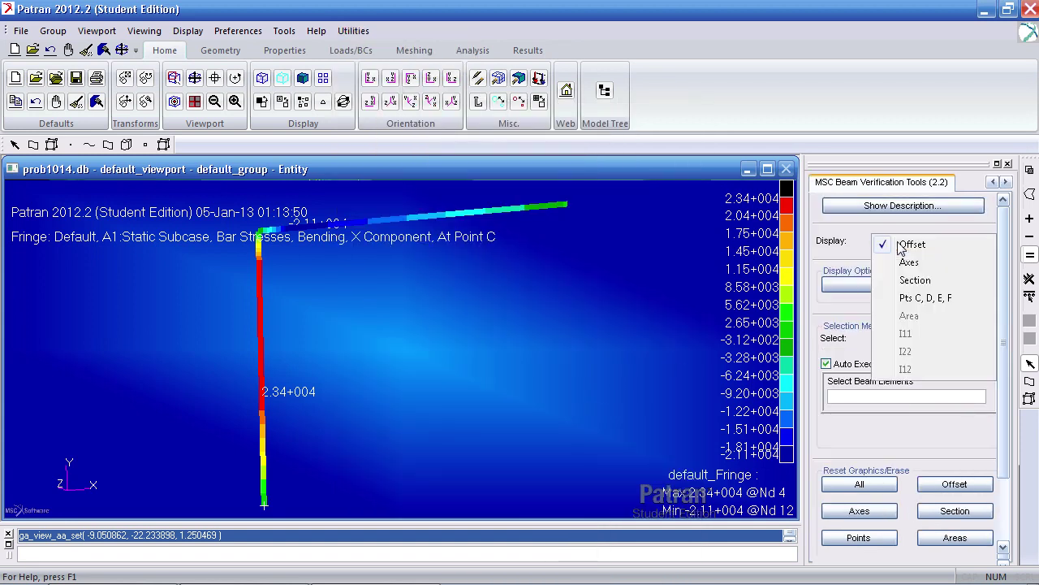
click(913, 299)
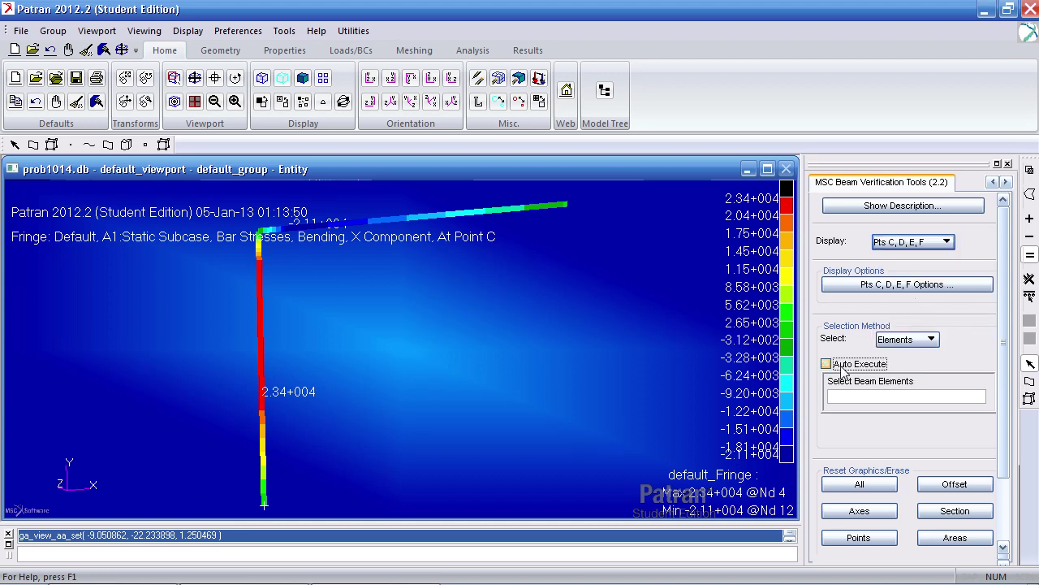
Step: Turn off Include Polygon in the Pts C, D, E, F options
click(912, 286)
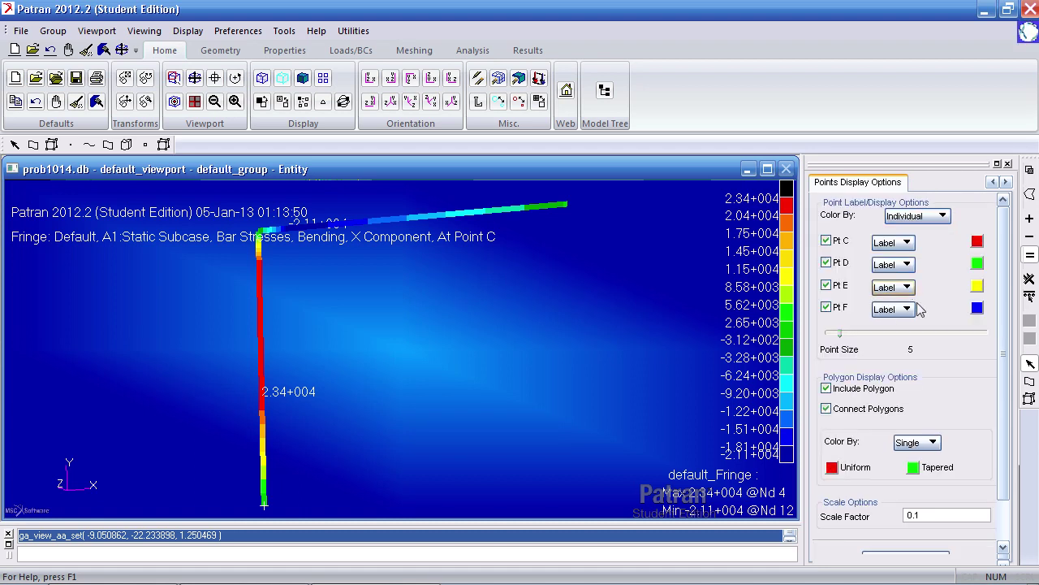
scroll(993, 361, down, 2)
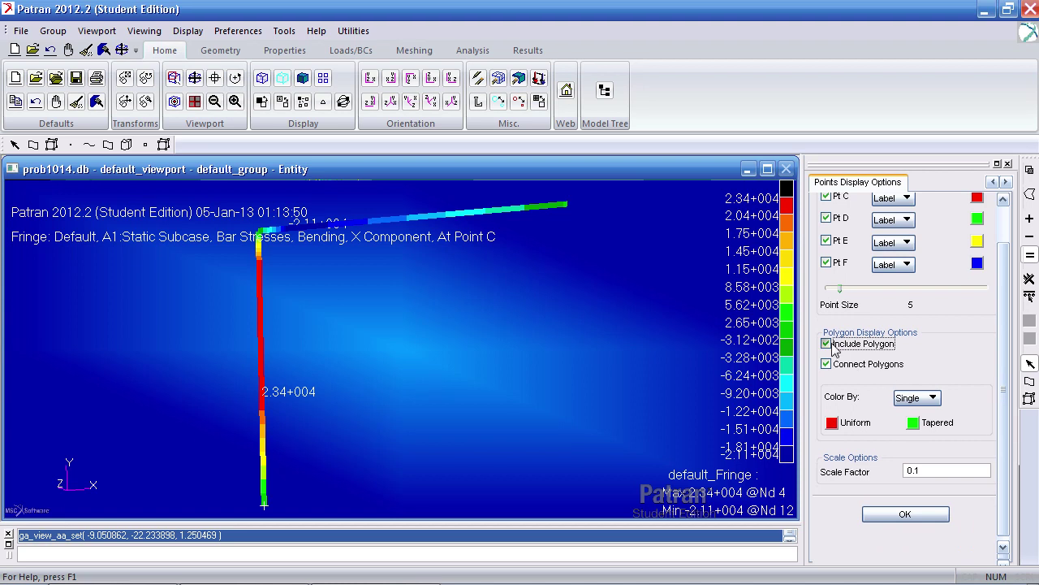
click(826, 344)
scroll(1002, 406, up, 2)
scroll(998, 393, down, 2)
click(913, 509)
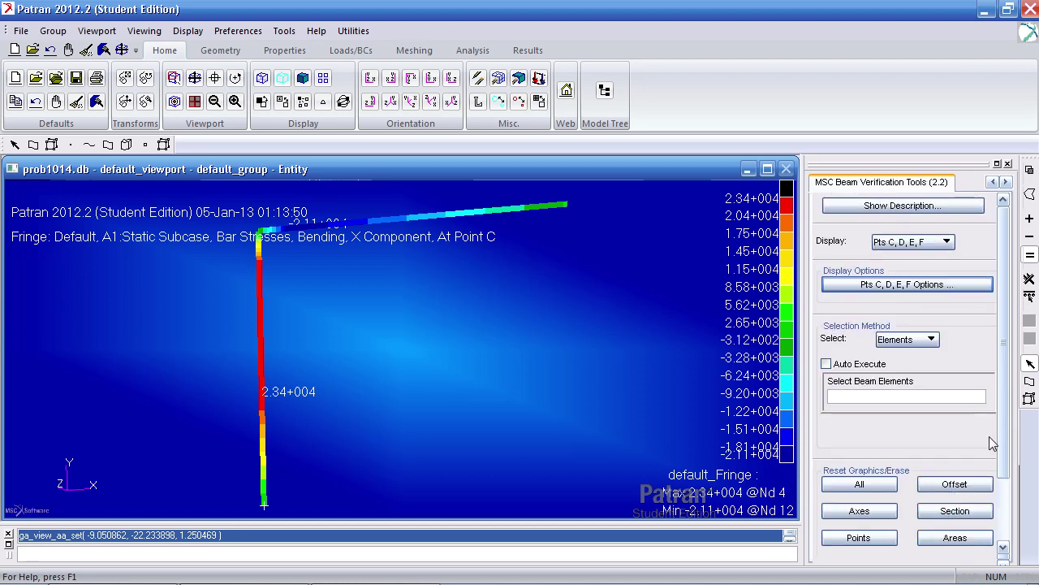
scroll(1004, 436, down, 3)
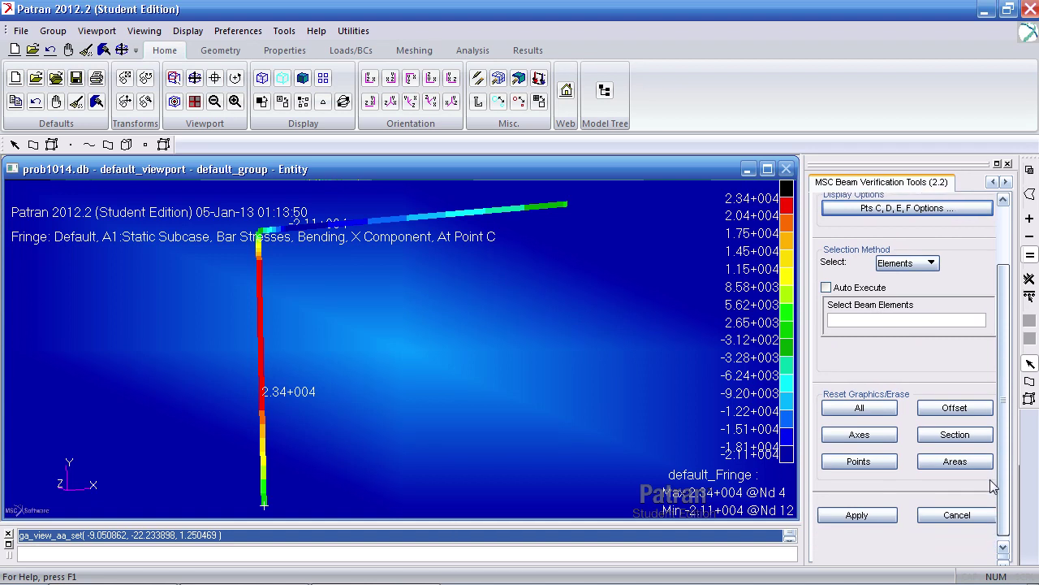
Step: Select beam element Elm 5 on the vertical member and display its stress recovery points
click(881, 510)
click(520, 343)
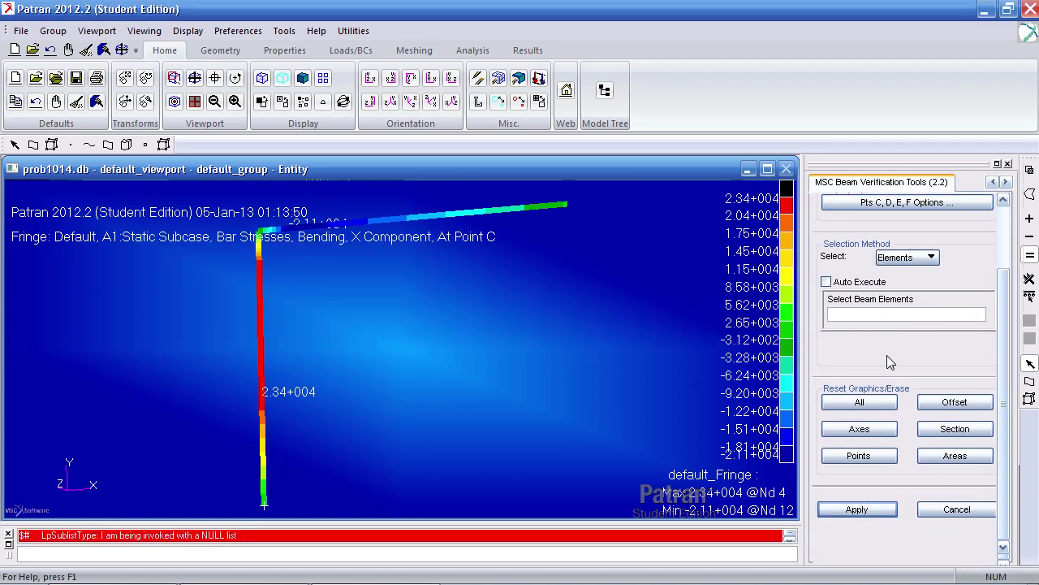
click(899, 317)
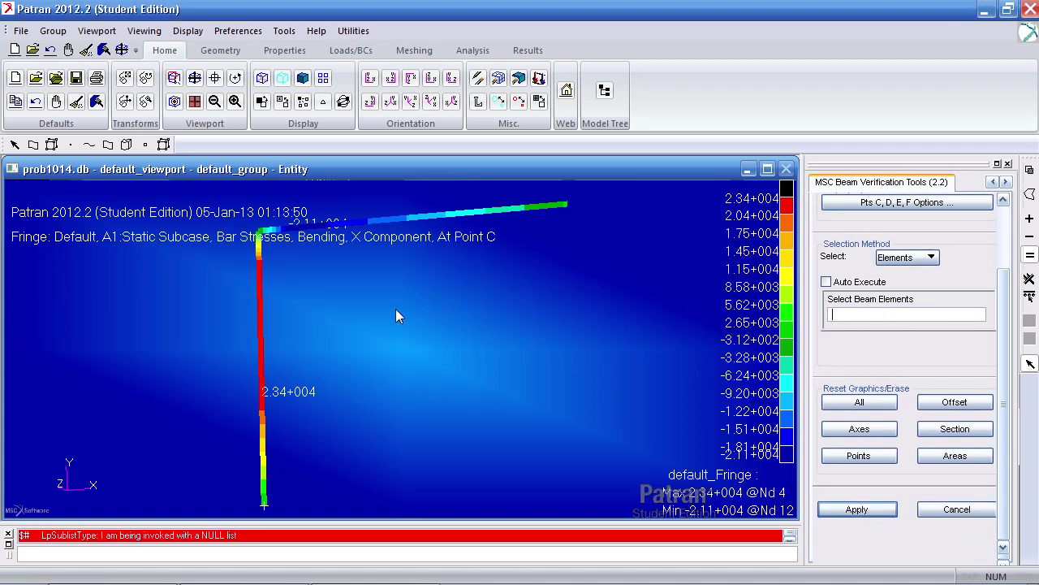
click(259, 328)
click(842, 510)
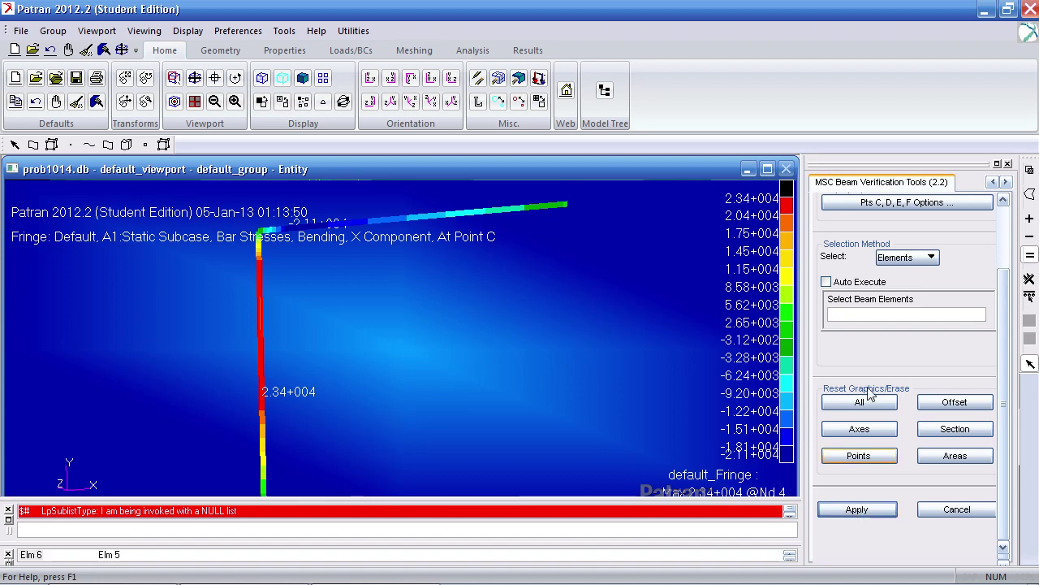
click(261, 354)
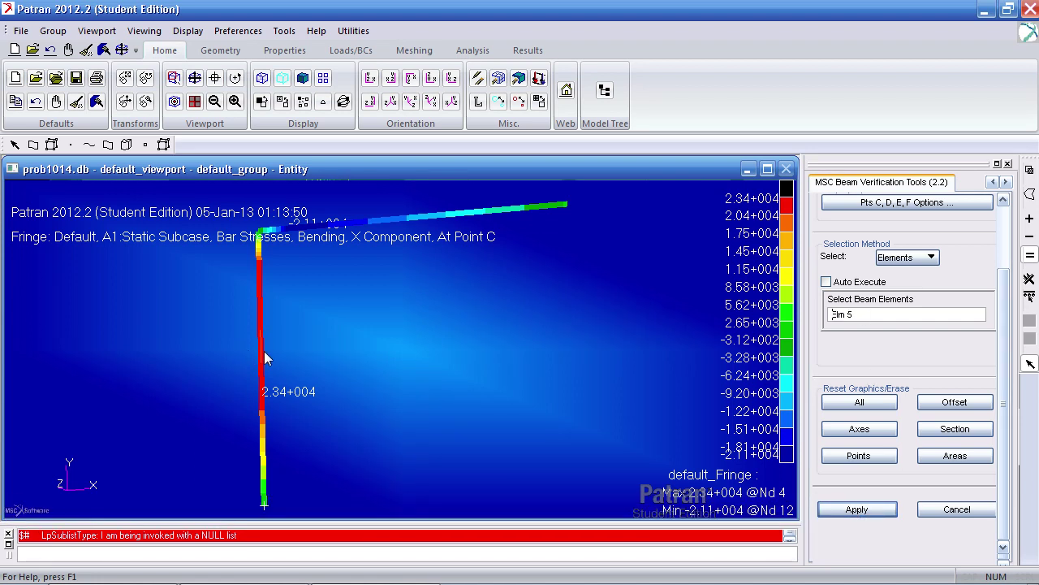
click(856, 510)
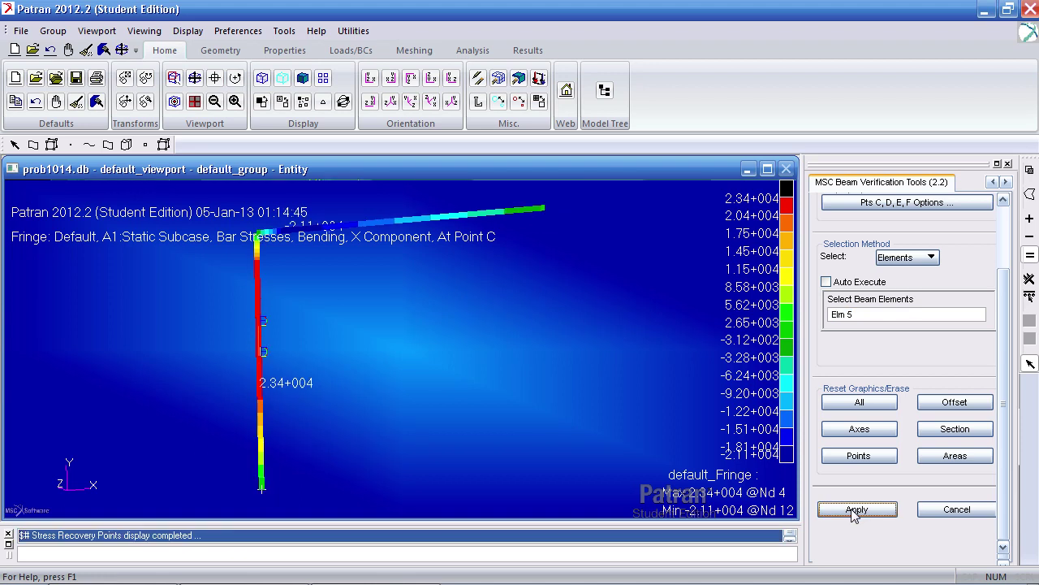
middle_drag(543, 469, 577, 145)
Step: Change the point scale factor to 0.1 and redraw the recovery points on Elm 5
scroll(953, 289, up, 3)
click(942, 259)
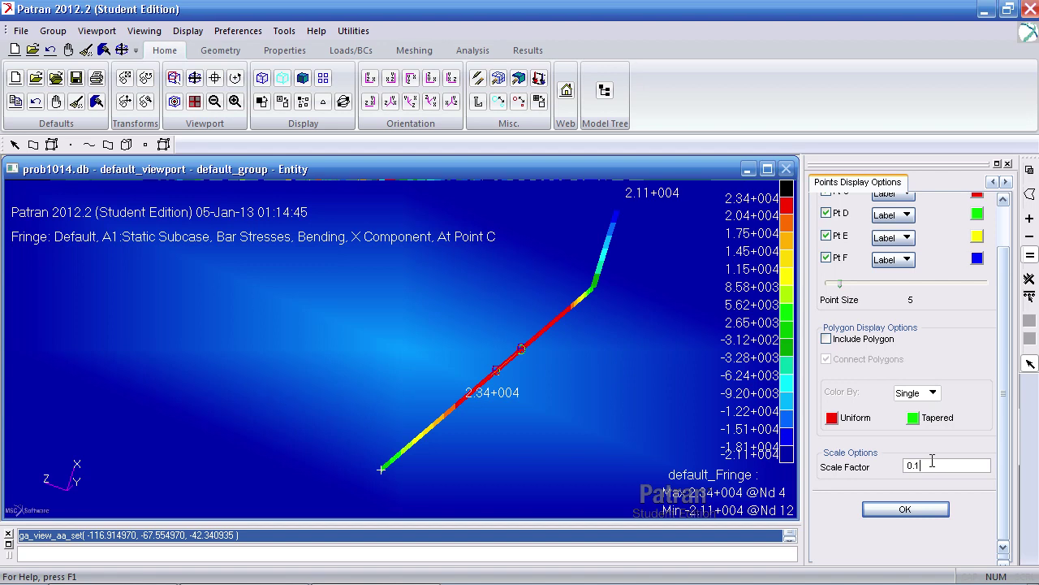
text(1)
click(904, 509)
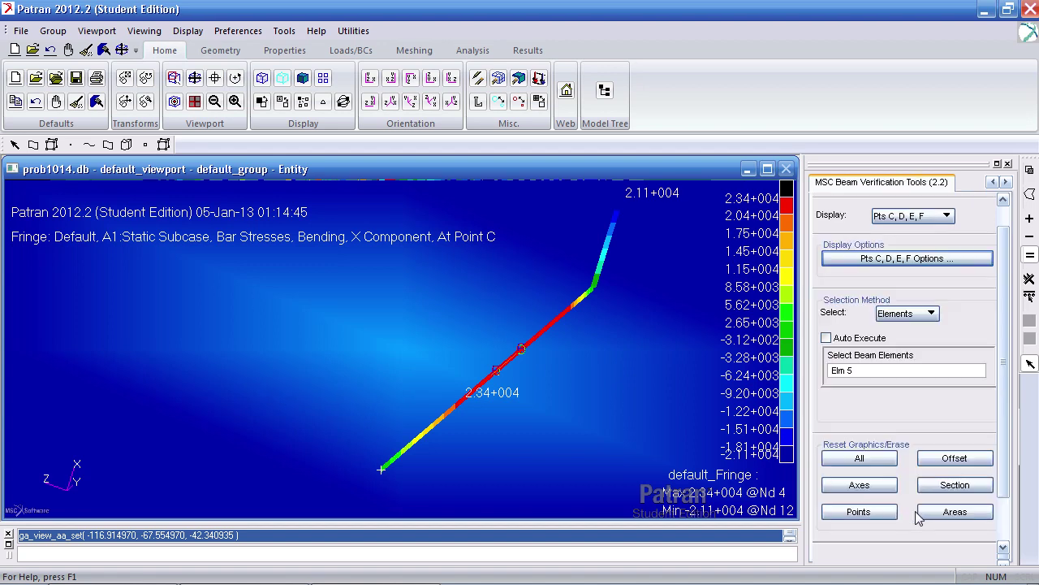
scroll(1001, 465, down, 3)
click(863, 509)
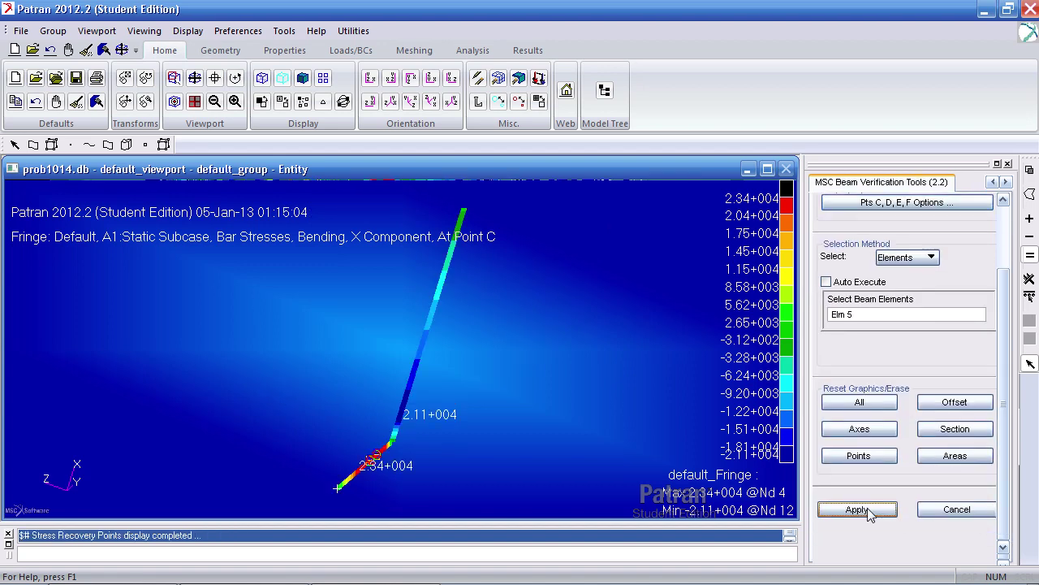
middle_drag(609, 452, 695, 259)
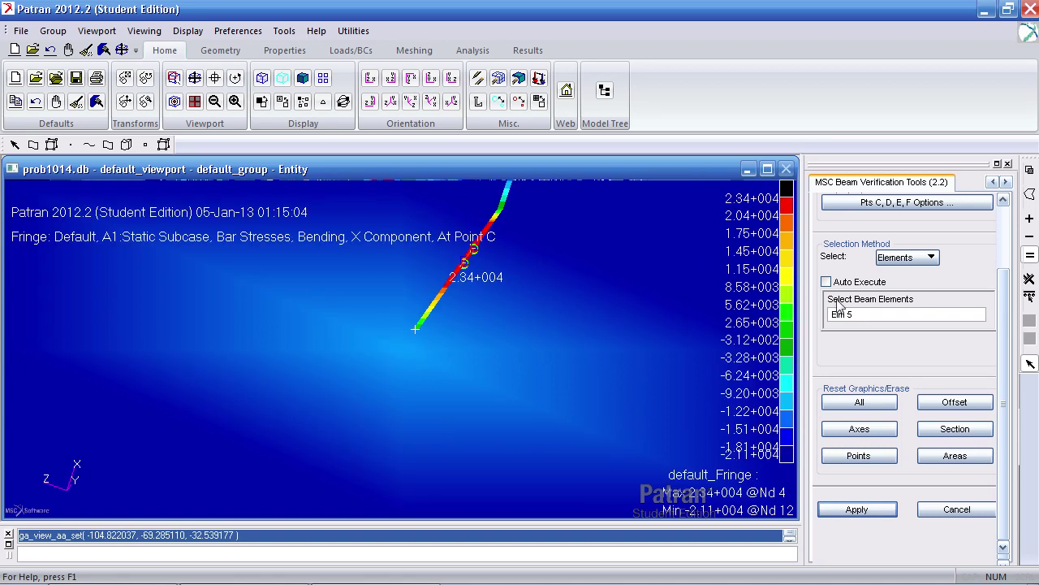
Step: Reset the beam graphics and redraw element 5's recovery points at scale factor 10
click(926, 203)
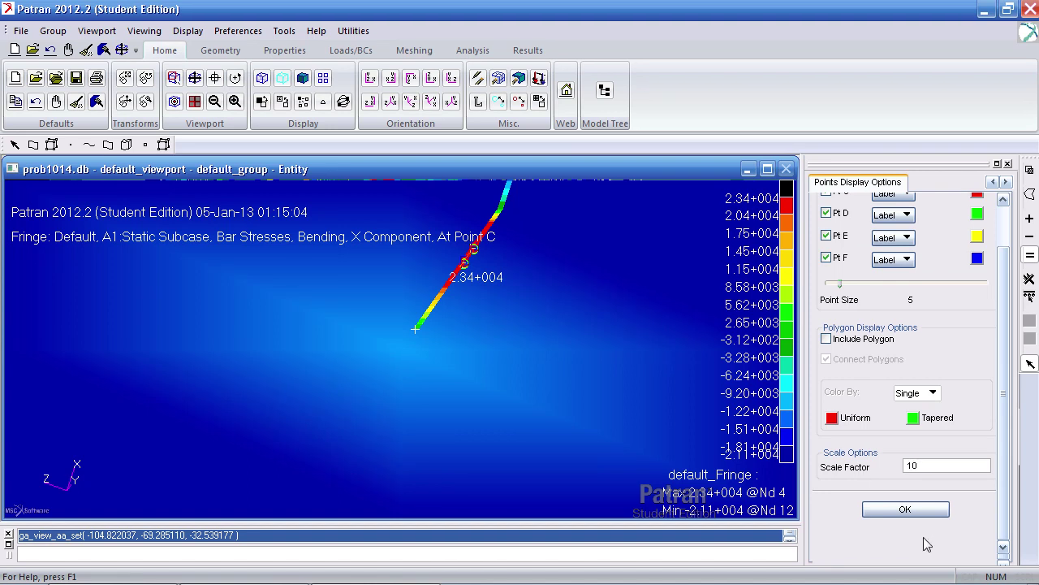
click(905, 509)
click(869, 510)
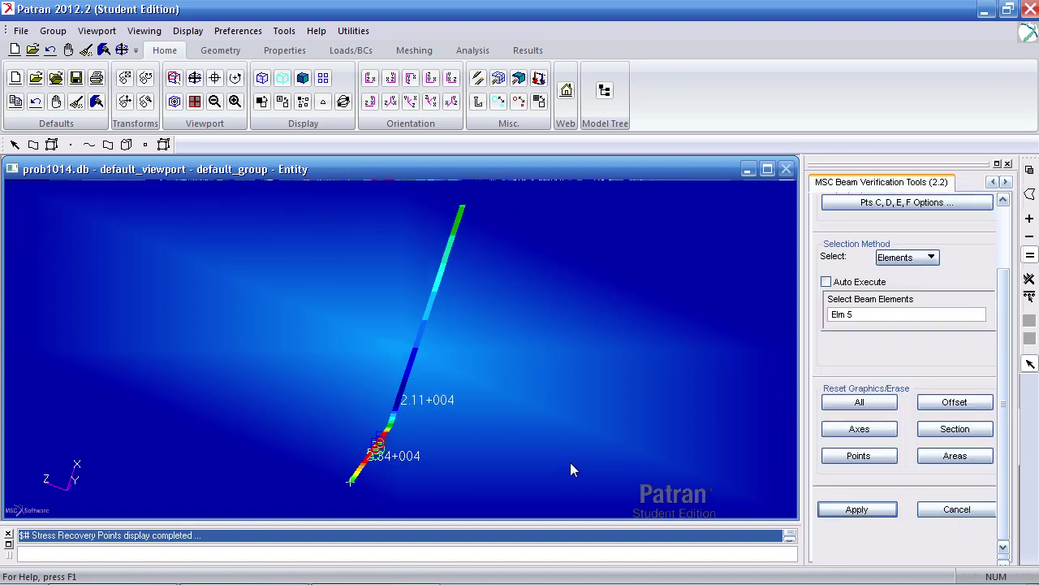
middle_drag(577, 456, 417, 204)
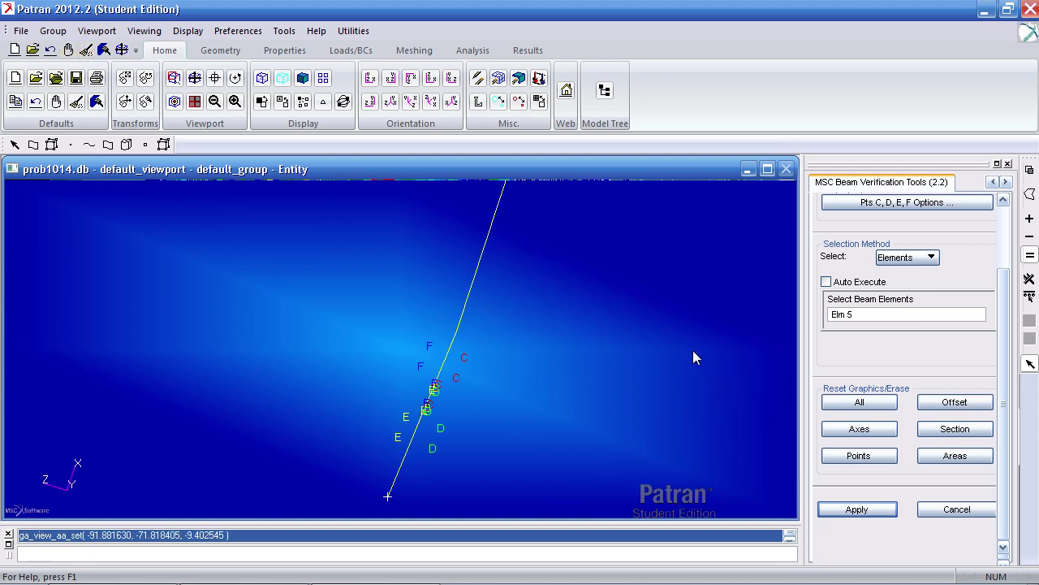
click(860, 403)
middle_drag(448, 401, 538, 413)
click(894, 203)
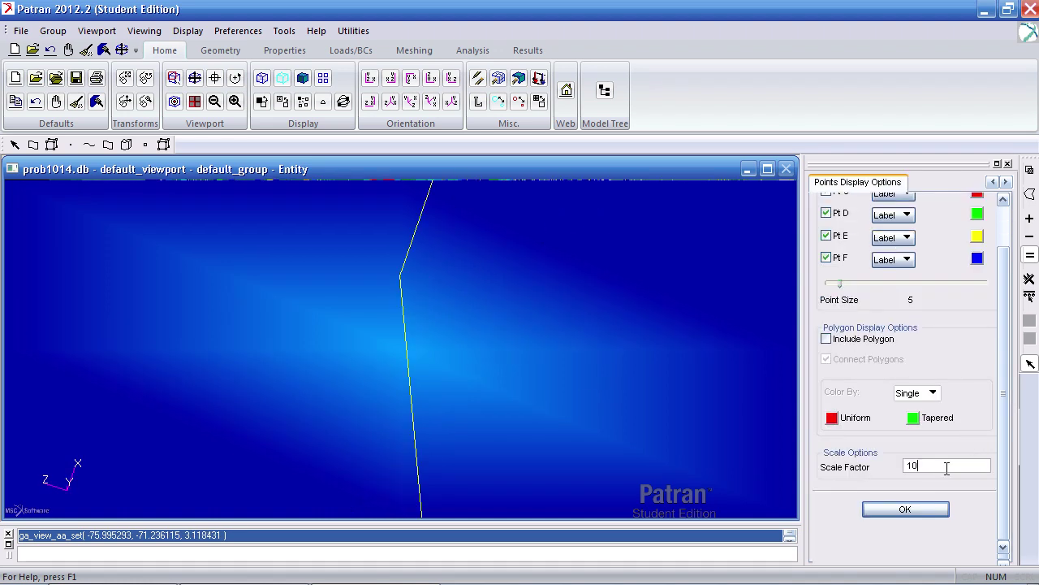
drag(947, 469, 847, 463)
click(906, 509)
click(871, 510)
middle_drag(554, 447, 460, 346)
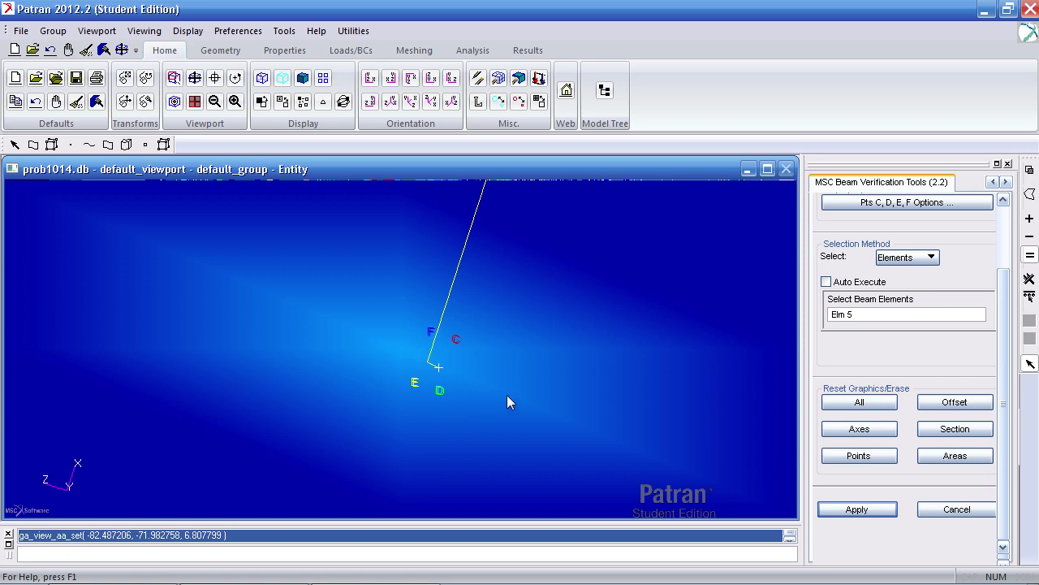
Step: Add element 12 so points C, D, E, F appear on elements 5 and 12
shift+middle_drag(506, 404, 499, 430)
shift+click(447, 309)
click(877, 502)
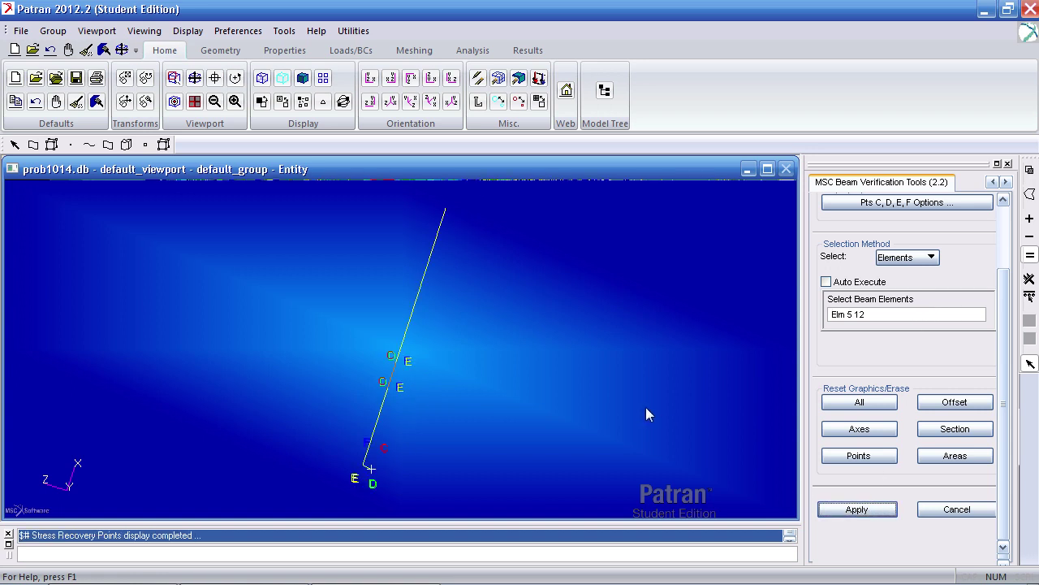
middle_drag(621, 433, 536, 315)
middle_drag(439, 217, 482, 307)
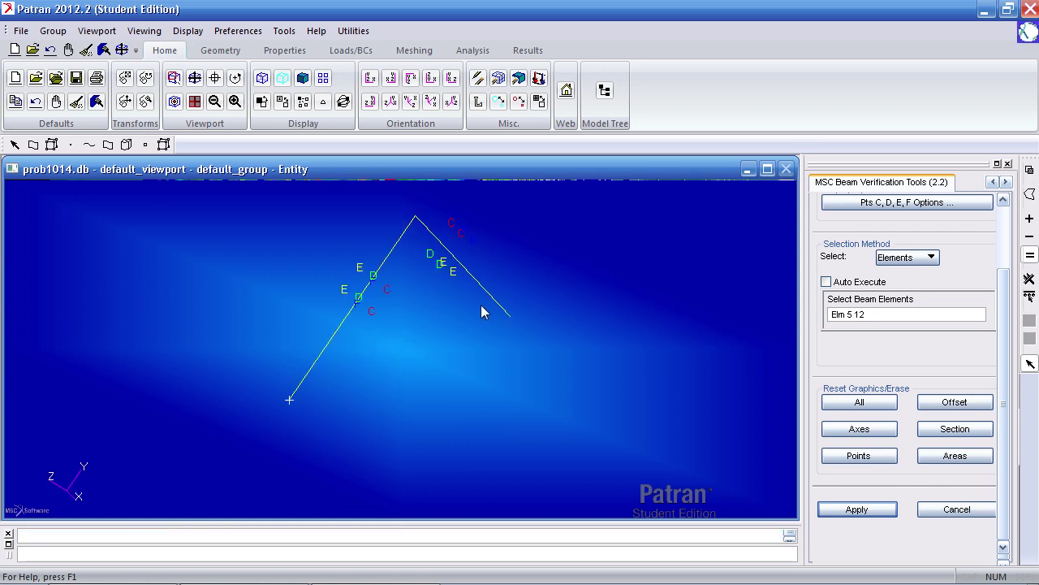
Step: Change the bending stress position to At Point F and replot the X Component fringe
click(993, 181)
click(939, 184)
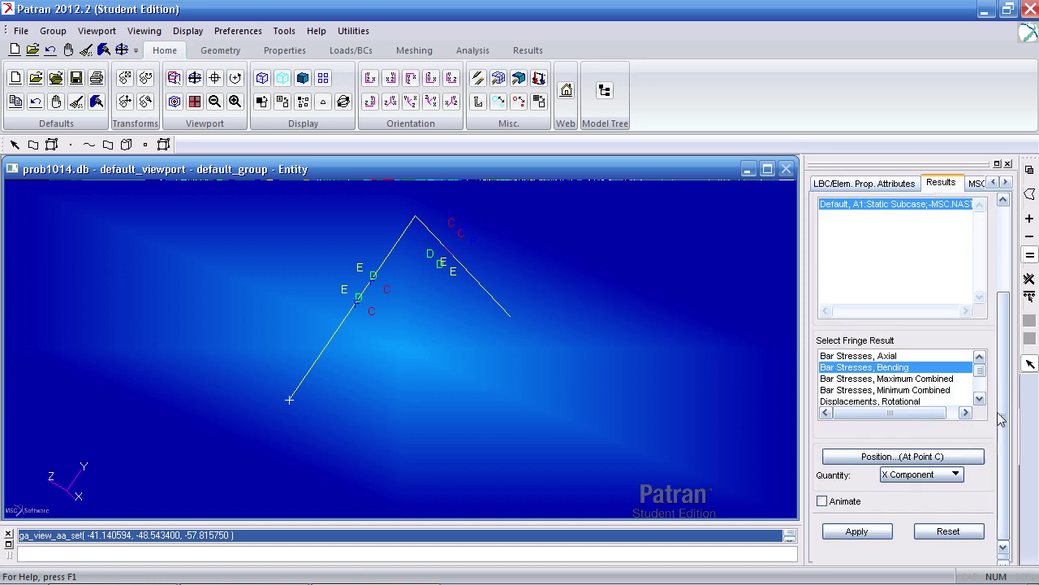
click(973, 461)
drag(1003, 347, 978, 248)
click(854, 264)
middle_drag(642, 323, 675, 283)
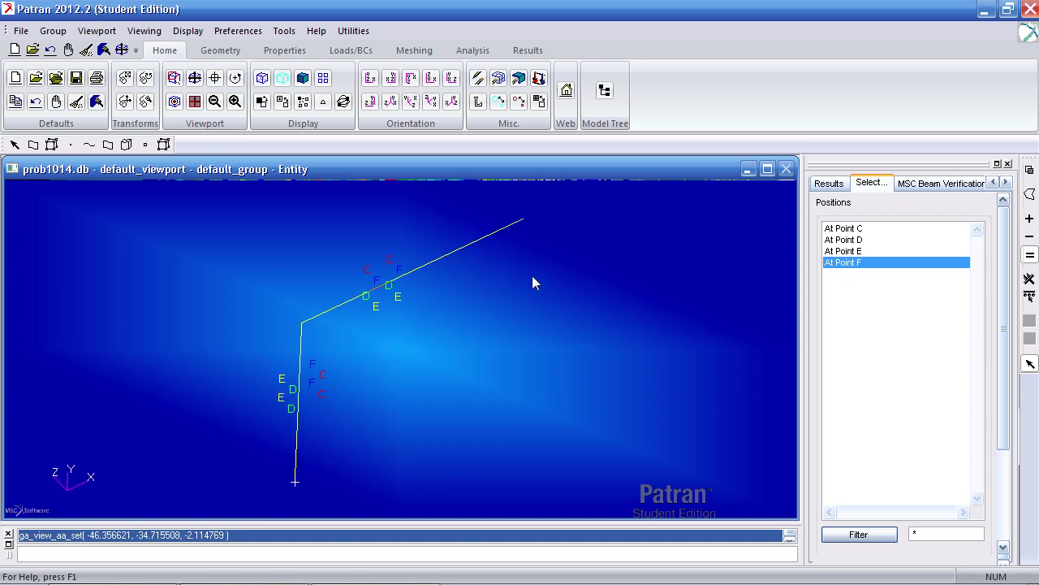
middle_drag(523, 279, 519, 290)
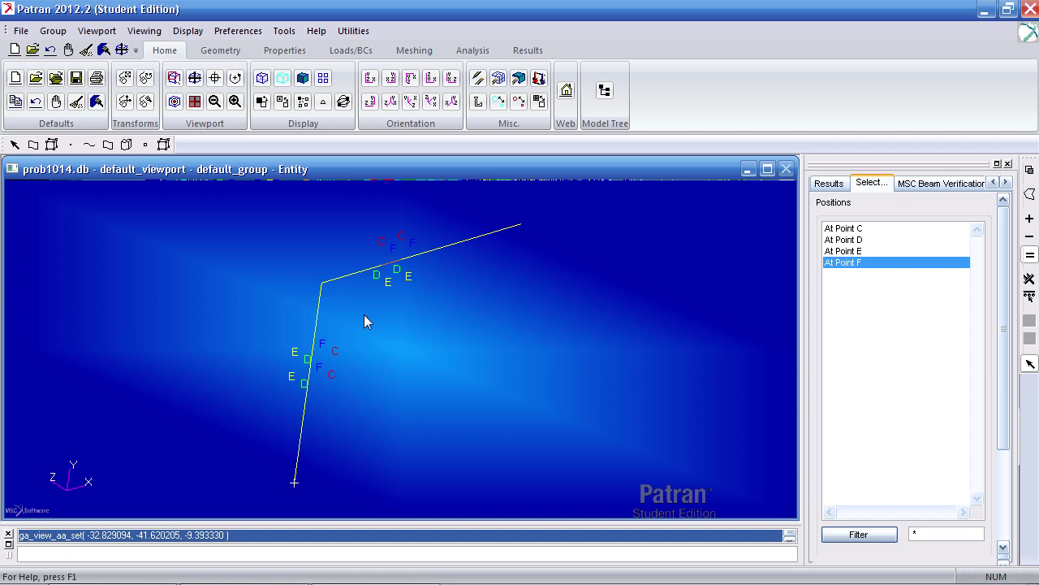
middle_drag(364, 315, 336, 402)
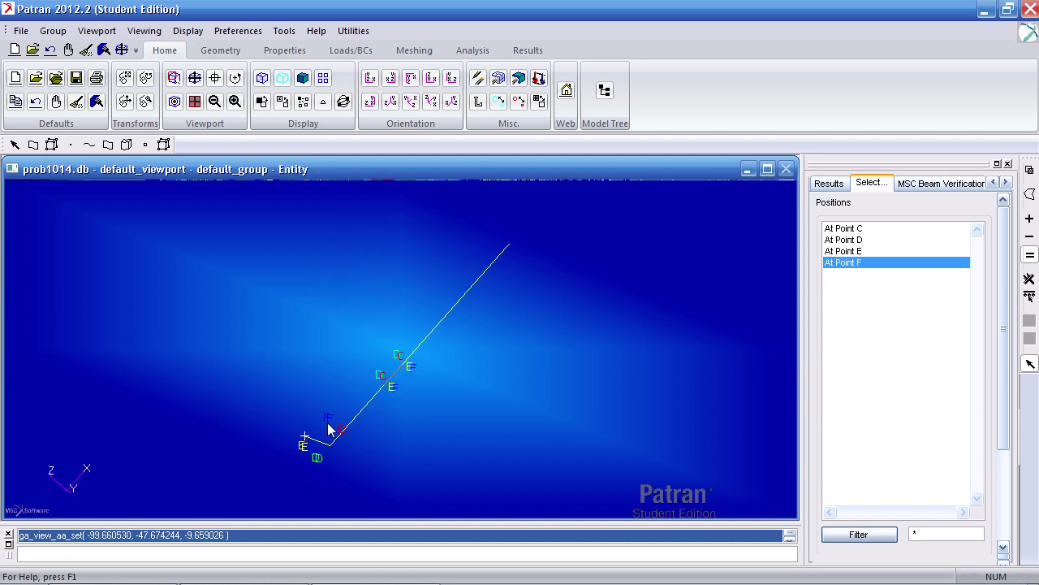
scroll(993, 325, down, 5)
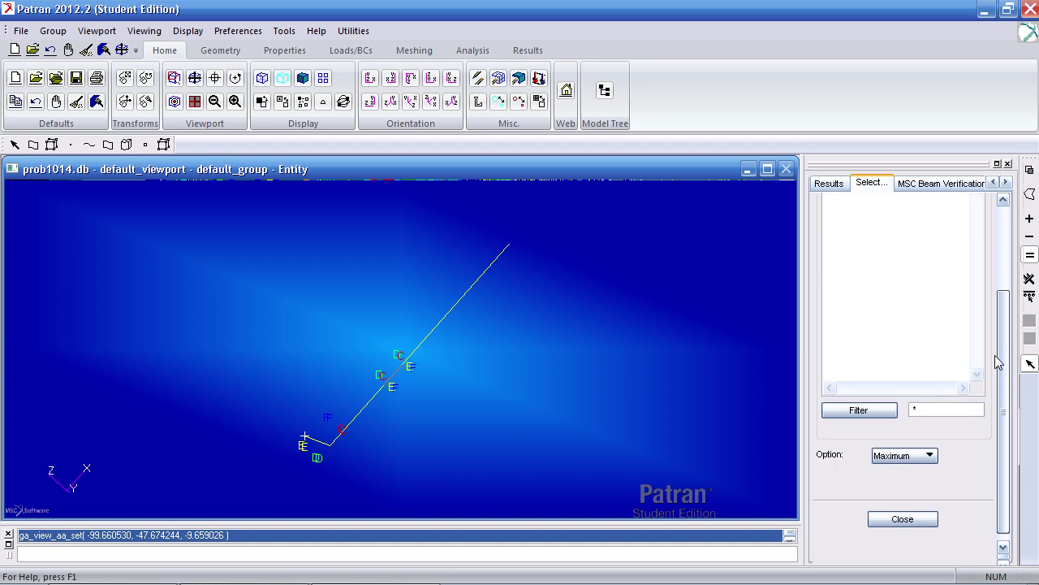
click(900, 507)
click(858, 531)
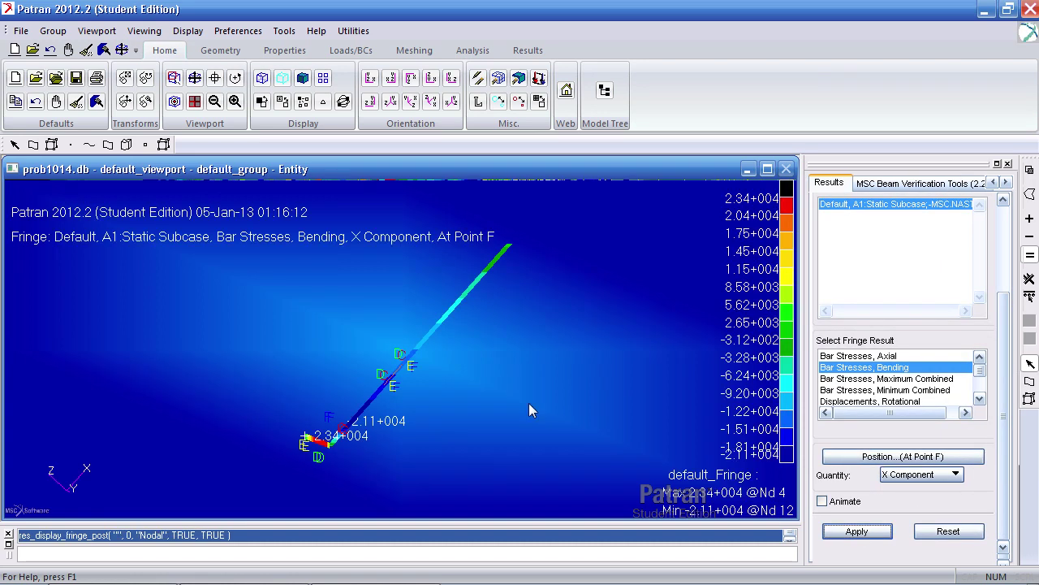
middle_drag(505, 393, 504, 431)
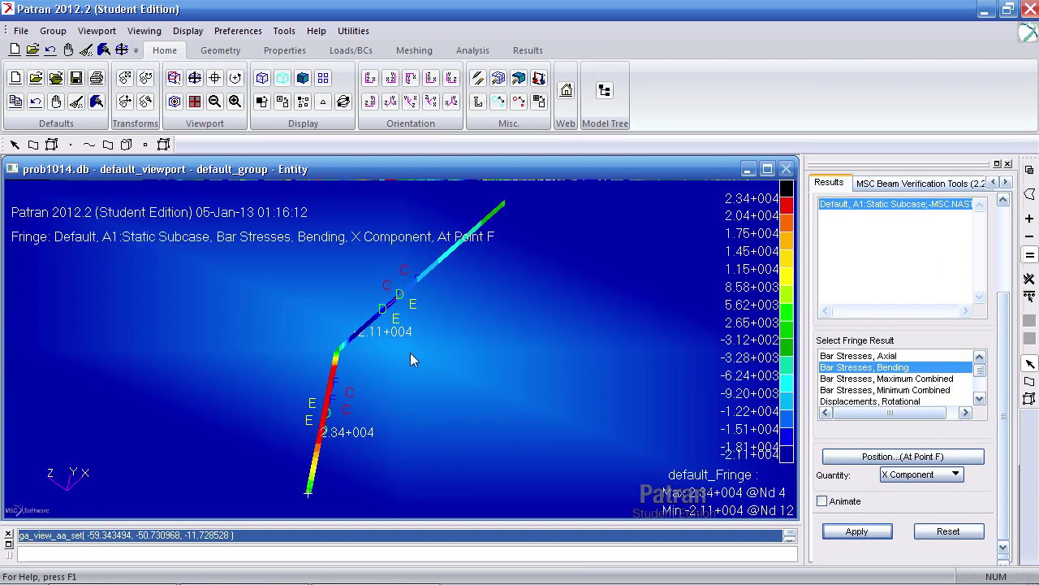
middle_drag(378, 392, 388, 372)
middle_drag(405, 316, 423, 370)
Step: Display the Beam Library's cross_section properties (area 12.999, I1 599.9686) and points C–F, then hide it
click(286, 33)
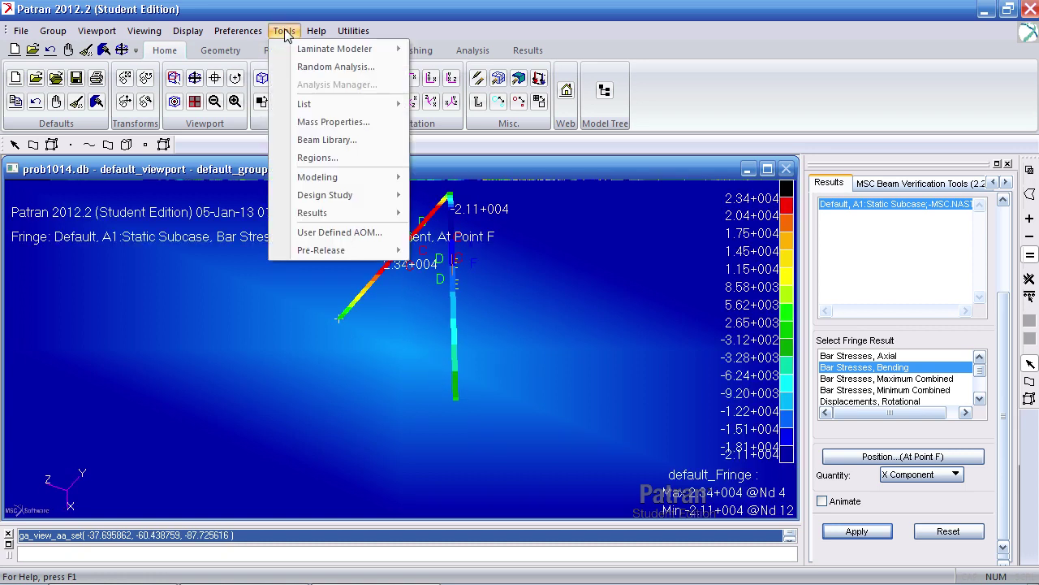
click(323, 140)
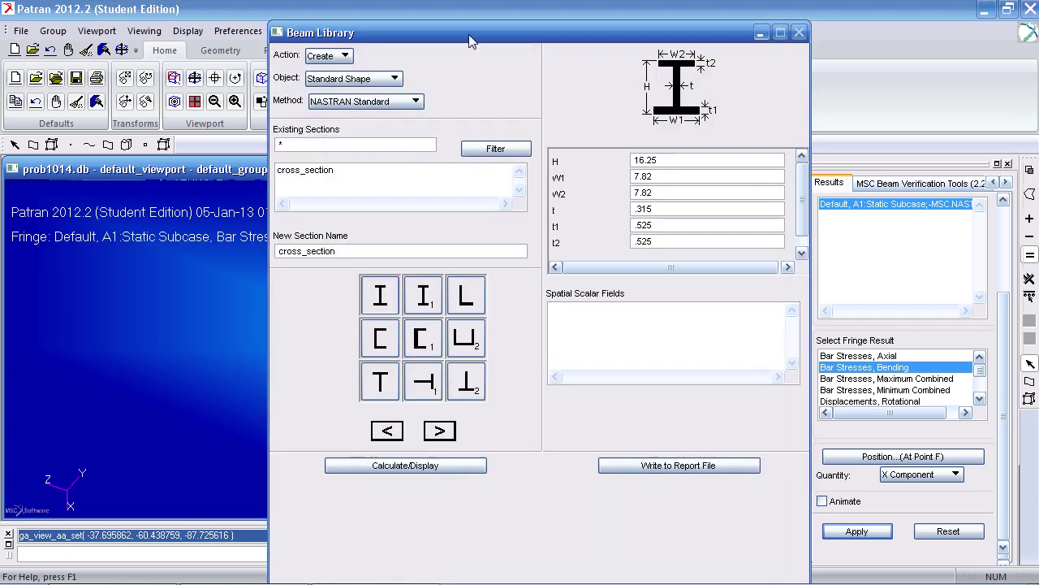
drag(469, 32, 452, 13)
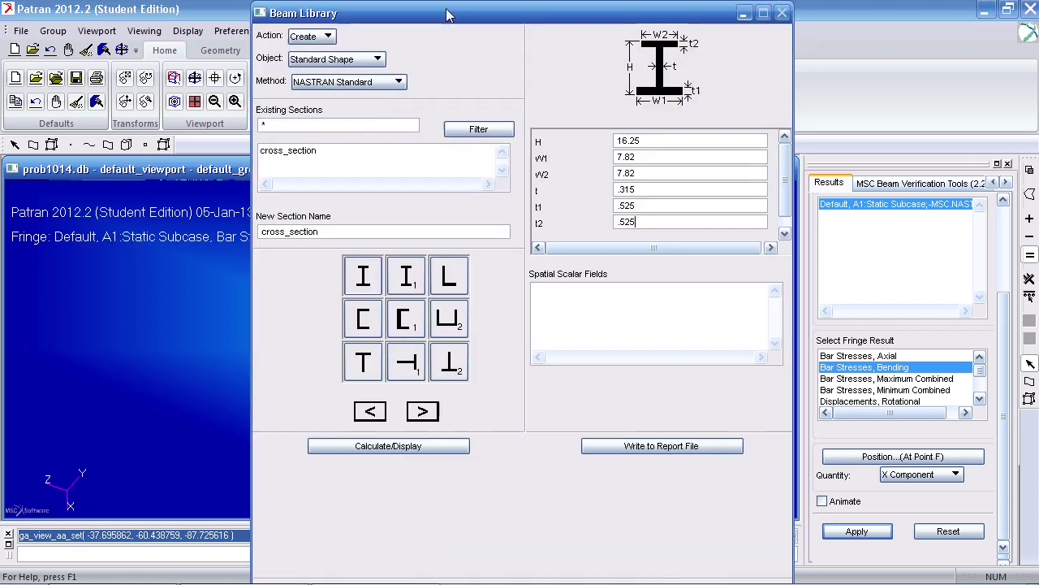
click(390, 449)
click(744, 14)
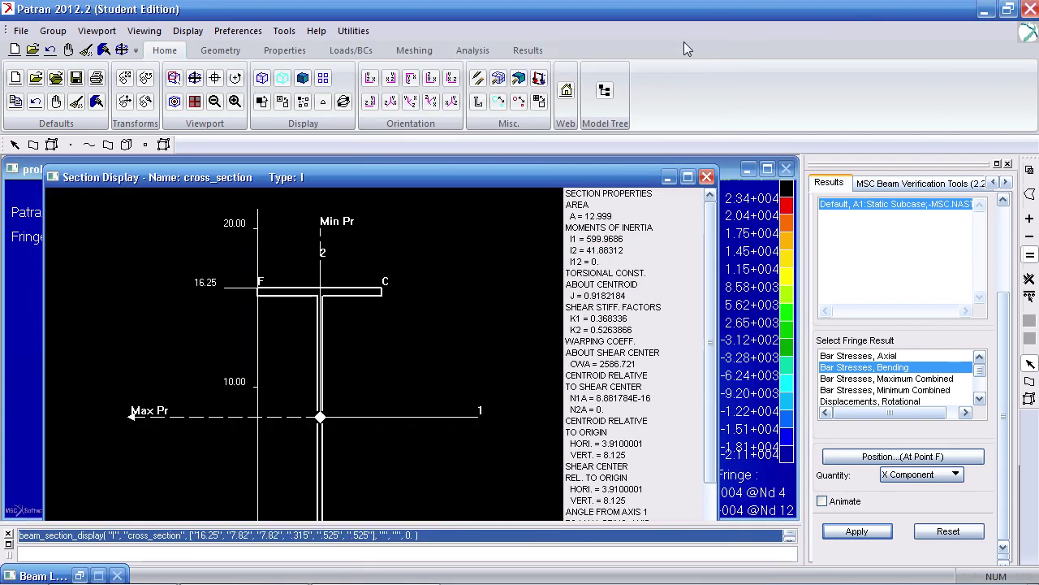
drag(45, 171, 288, 292)
drag(390, 307, 320, 184)
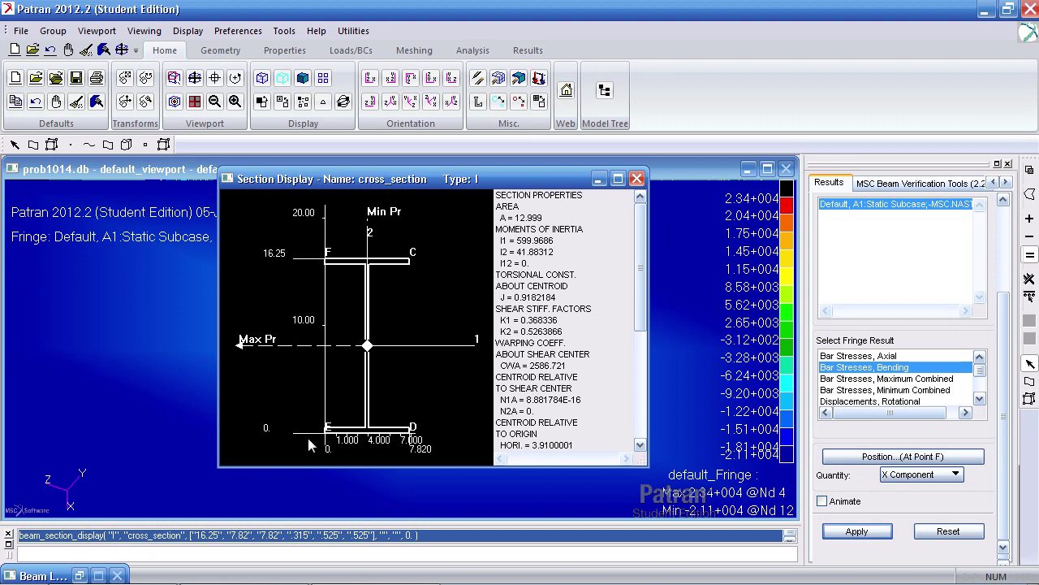
click(598, 179)
middle_drag(517, 274, 608, 350)
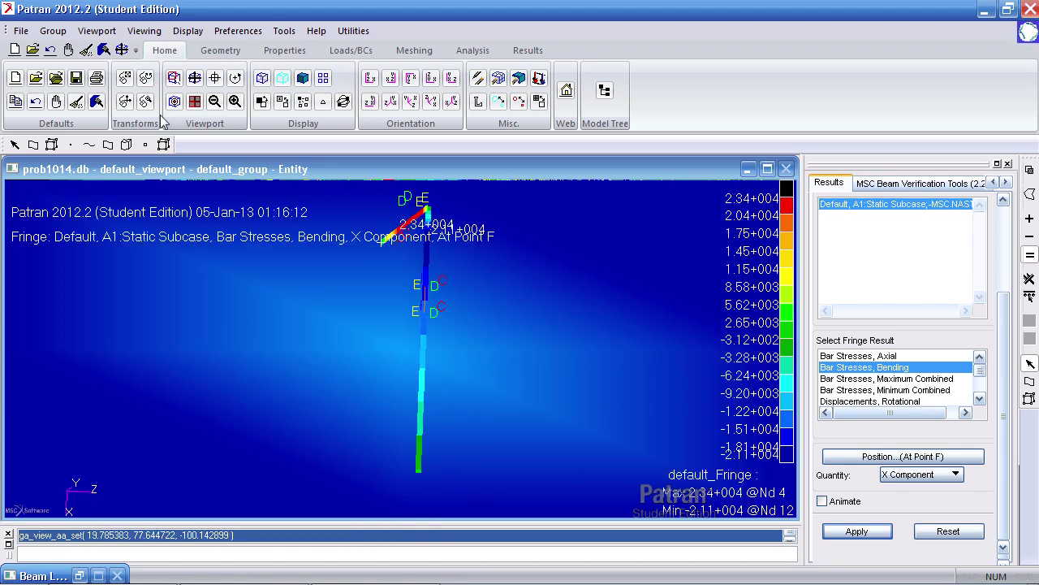
Step: Clear the fringe and recovery point markers in front view, then save prob1014.db
click(85, 50)
middle_drag(368, 293, 365, 167)
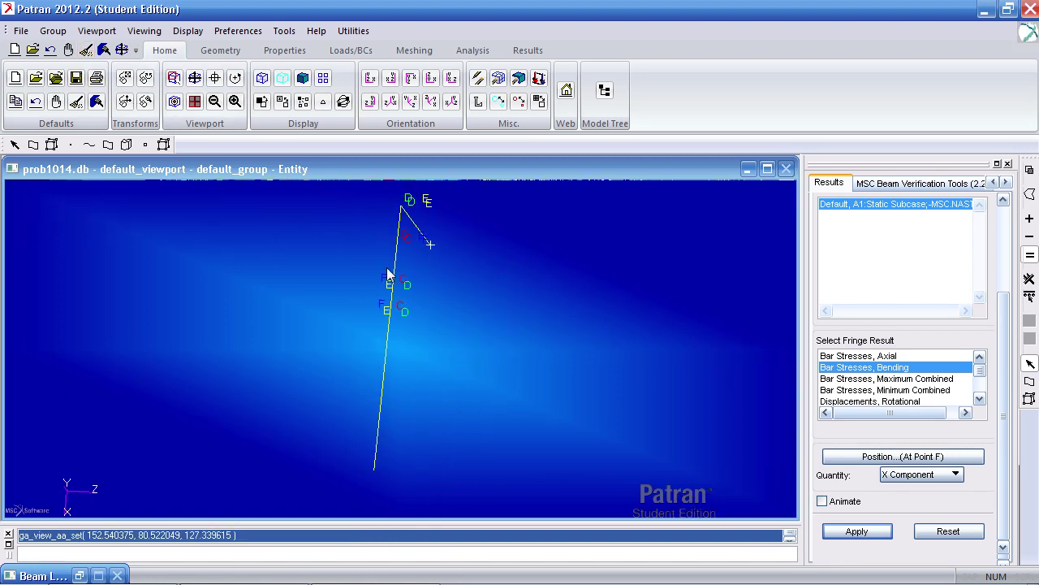
click(369, 77)
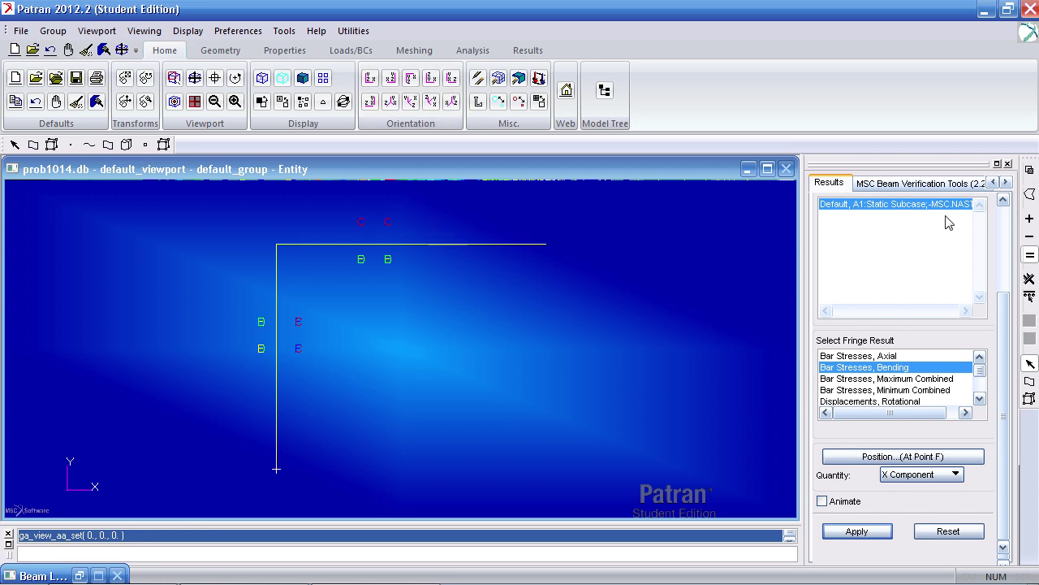
click(920, 184)
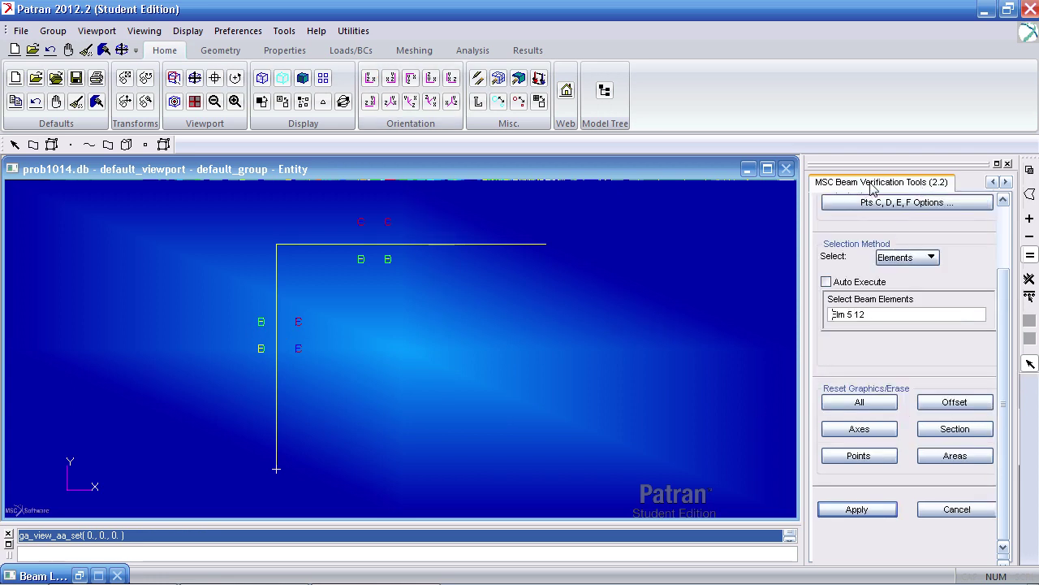
click(860, 402)
mouse_move(512, 438)
middle_down()
mouse_move(501, 469)
mouse_move(530, 435)
mouse_move(523, 422)
middle_up()
click(86, 49)
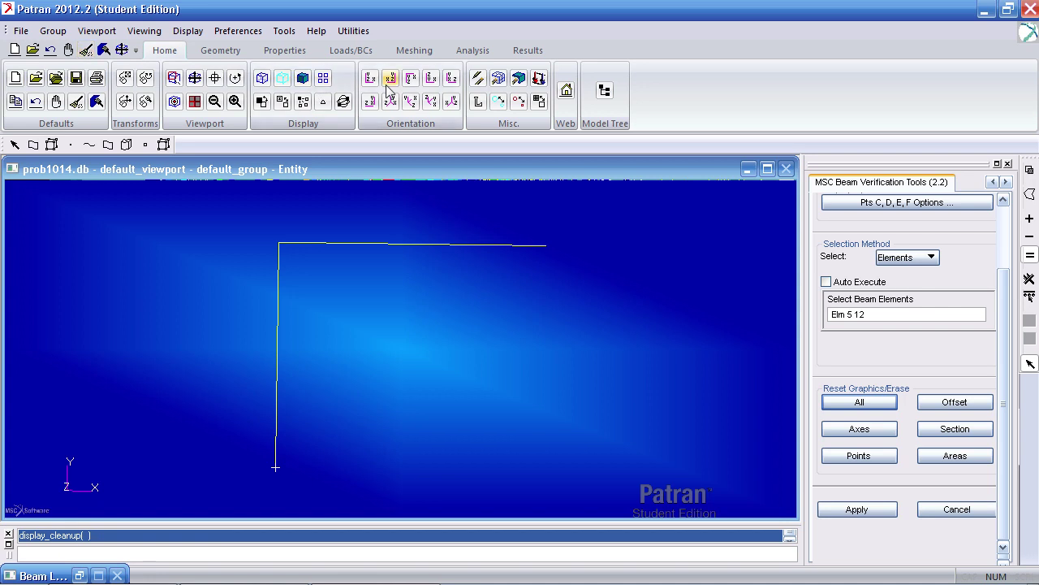
click(370, 78)
click(20, 30)
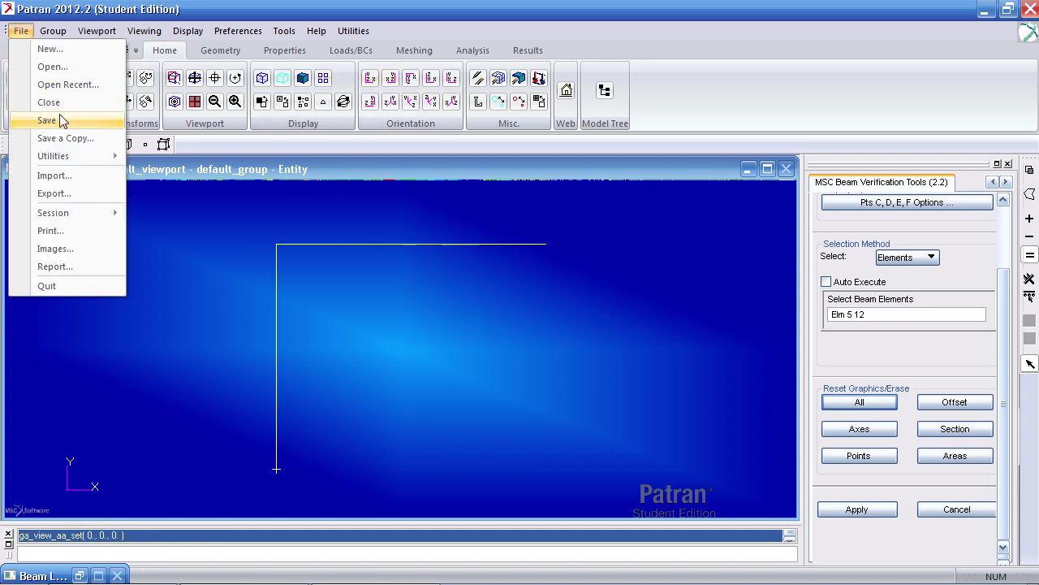
click(49, 120)
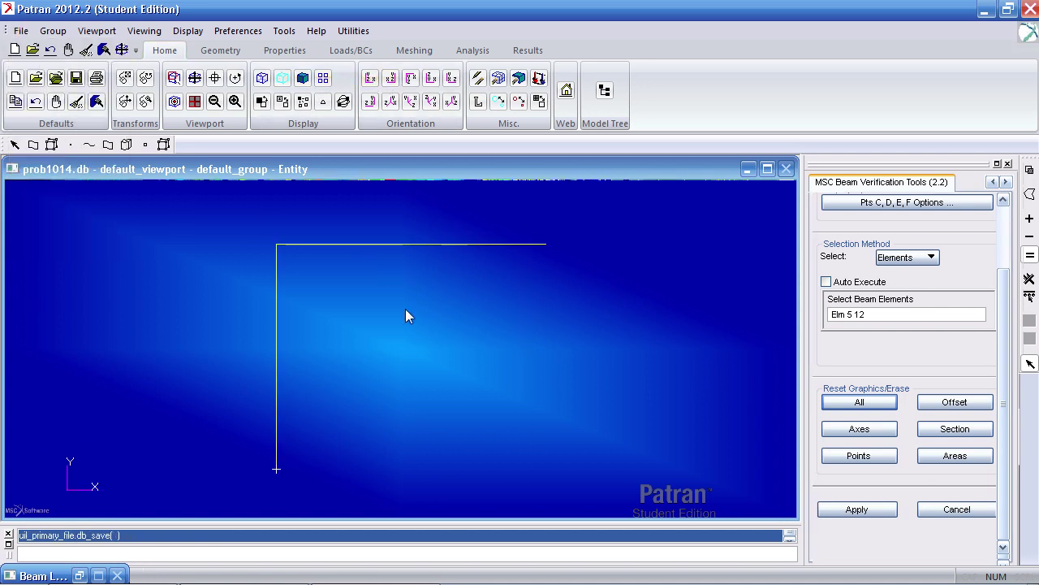